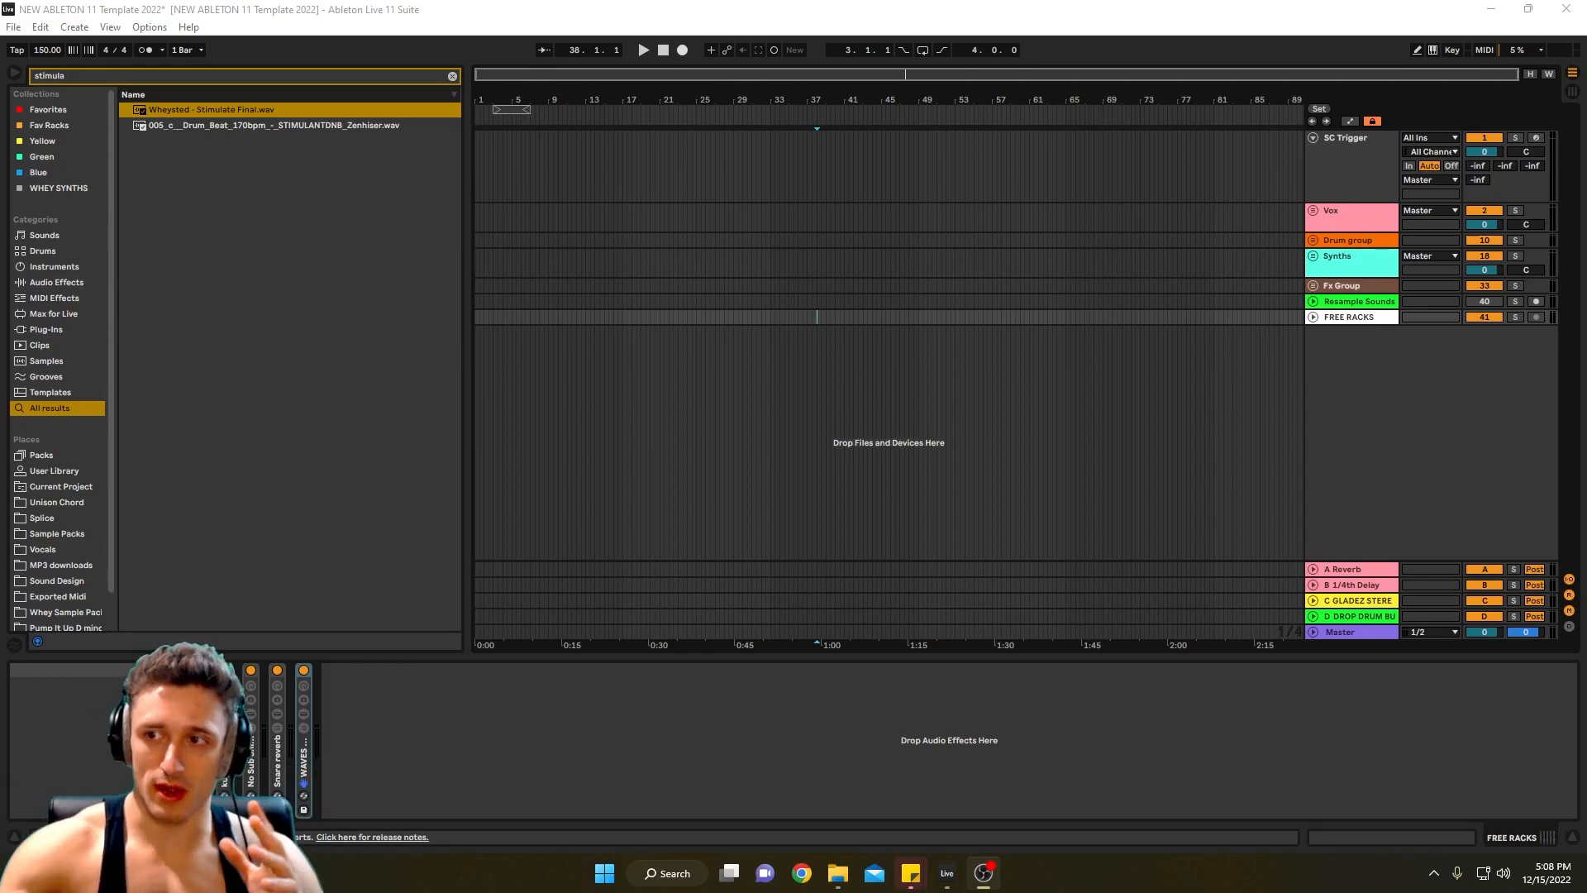
- Expand the Synths group to view its subgroups, and collapse Drop synths and Synths again
left_click(1313, 256)
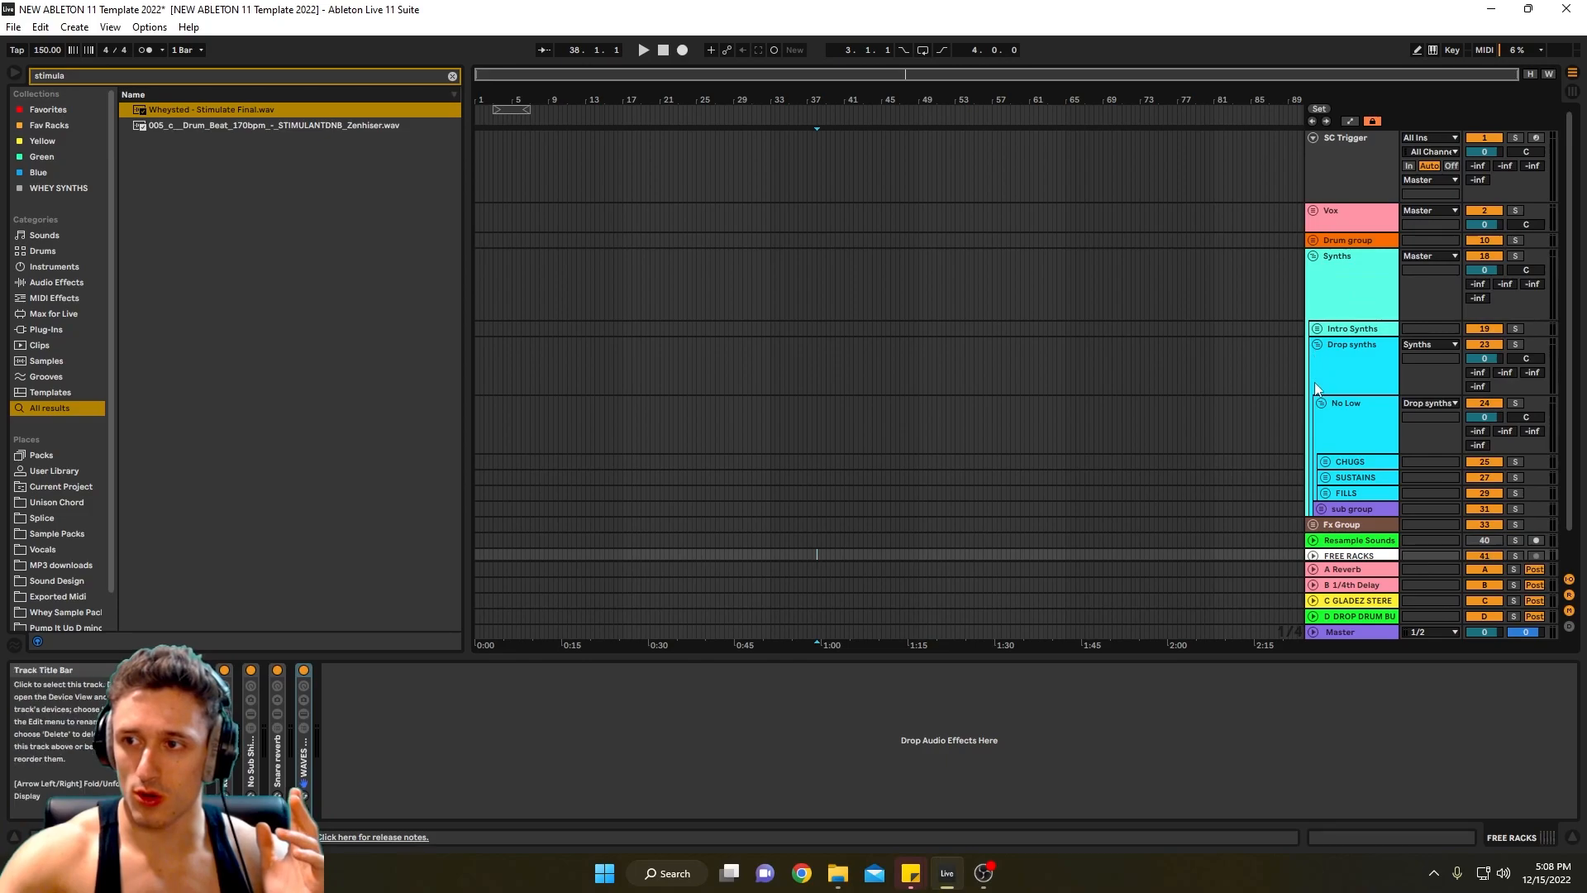
left_click(1317, 344)
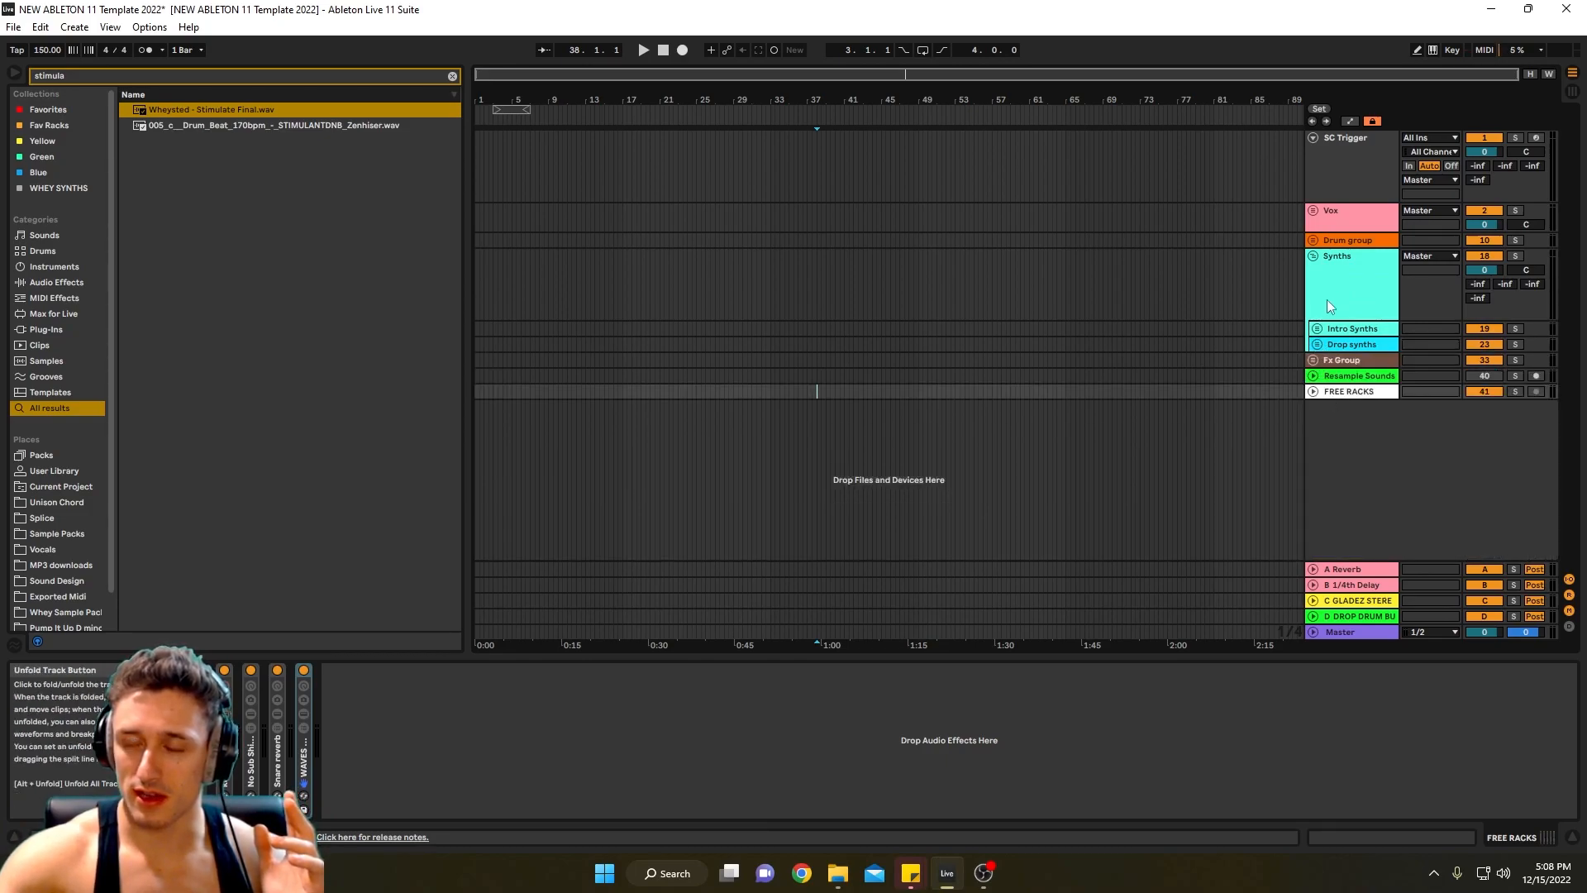
left_click(1314, 256)
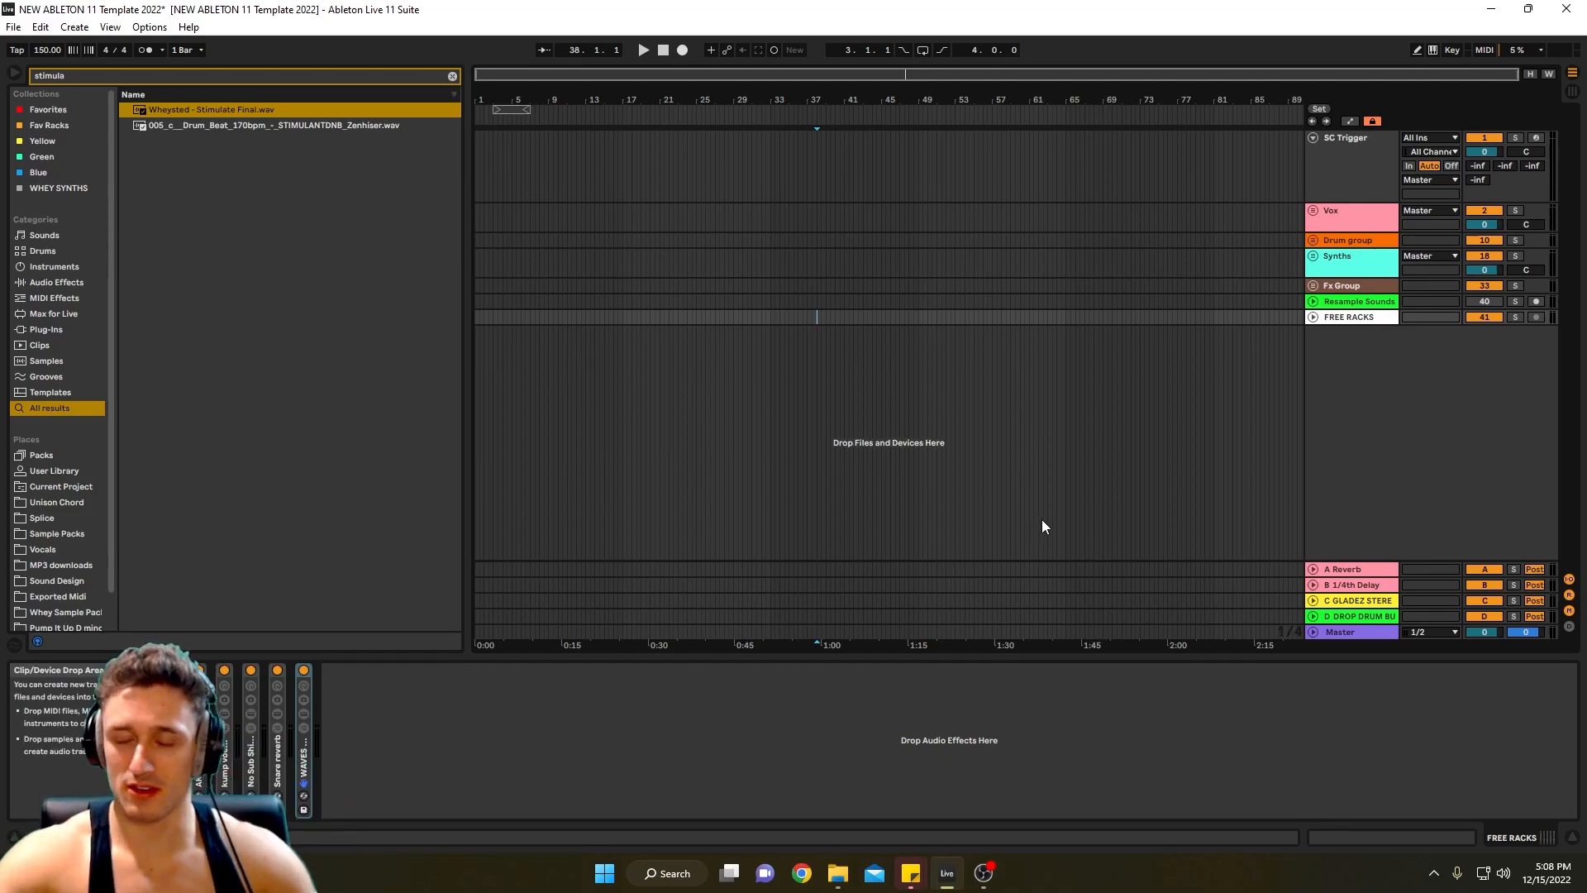
- View the device chains of the Drum group, the SC Trigger track, the C GLADEZ STEREO send and the Master
left_click(1058, 427)
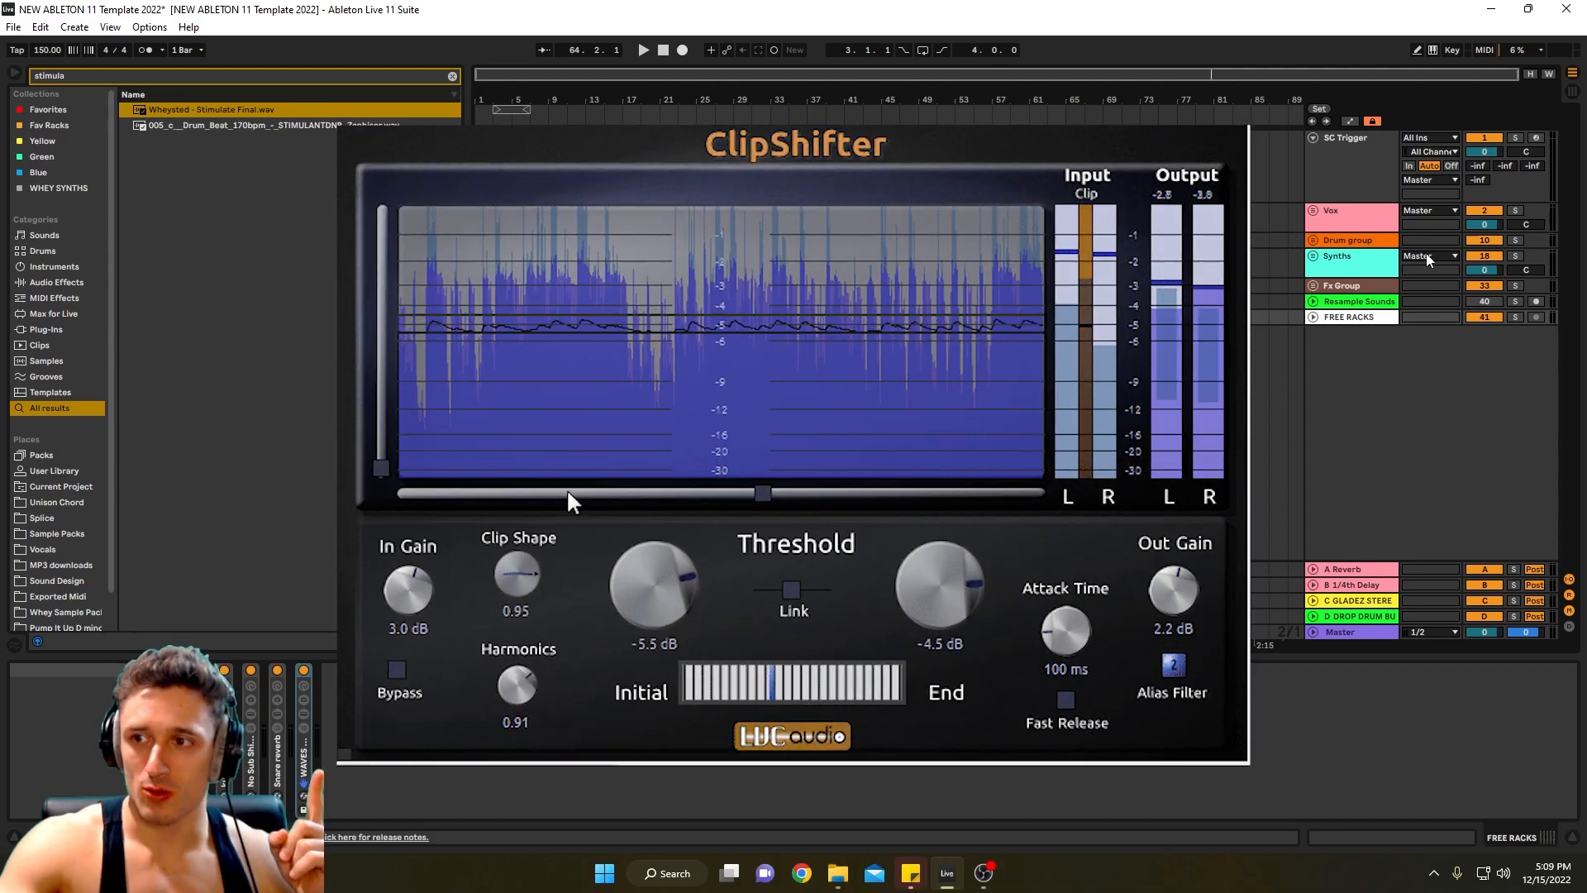
left_click(1387, 244)
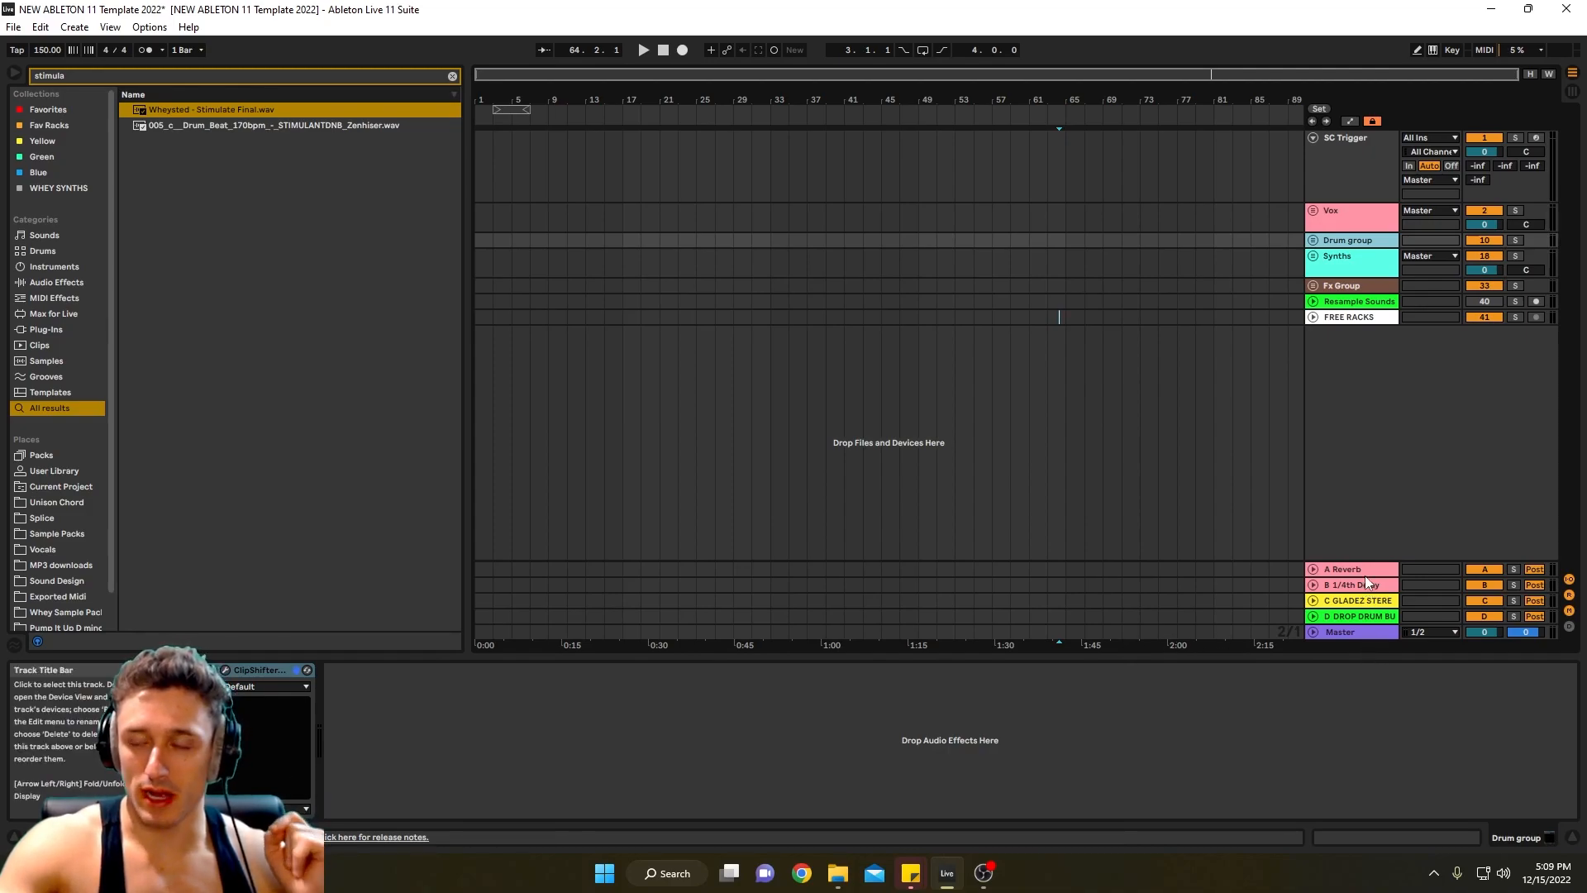
left_click(1355, 157)
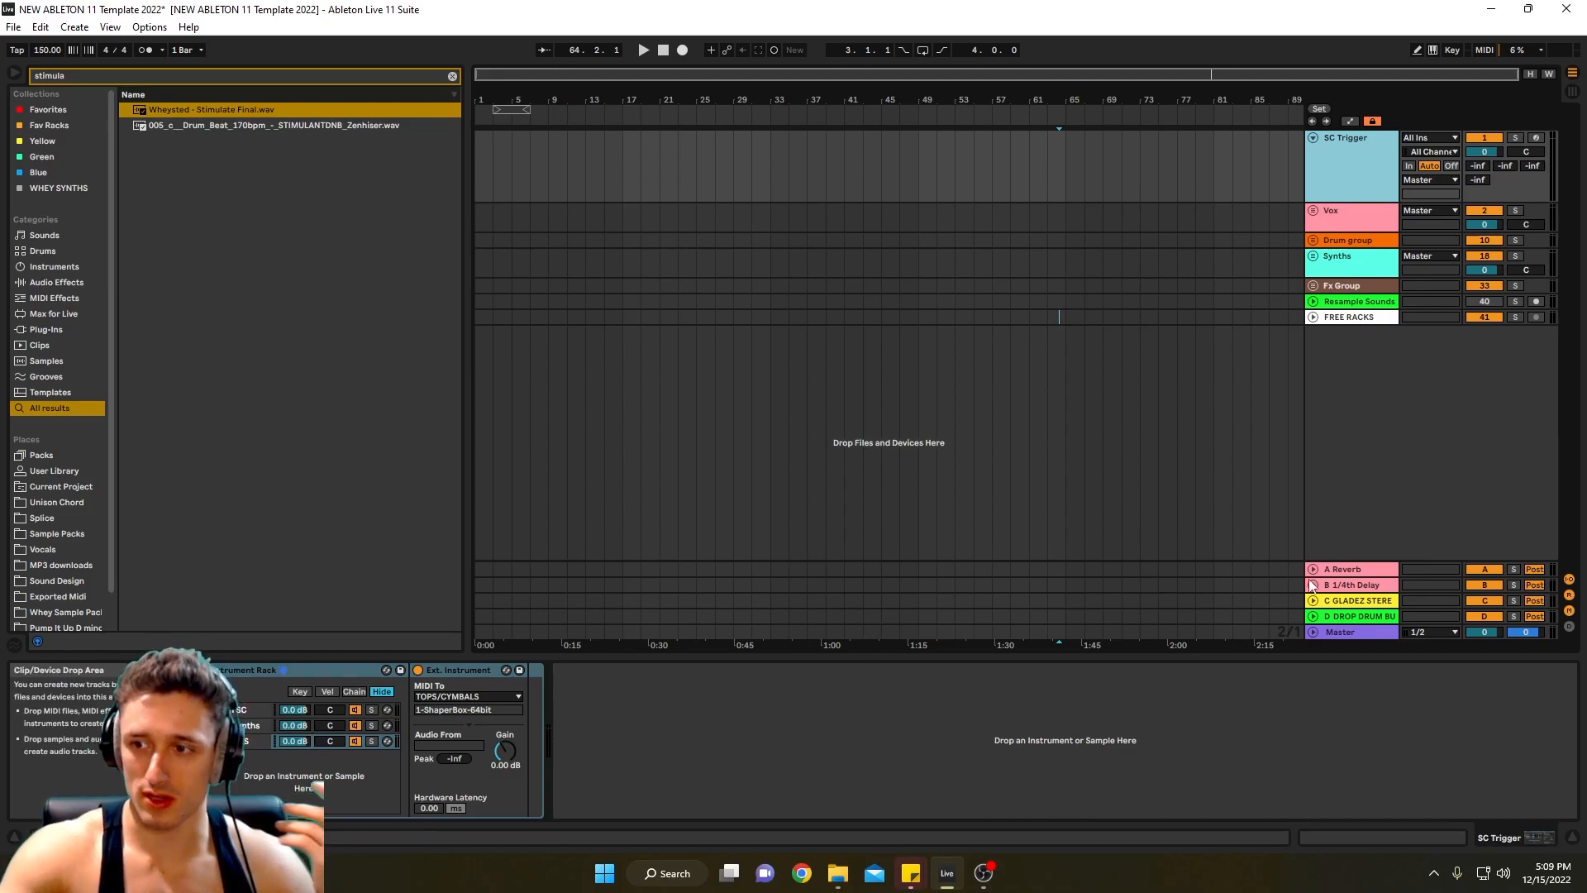
left_click(1289, 599)
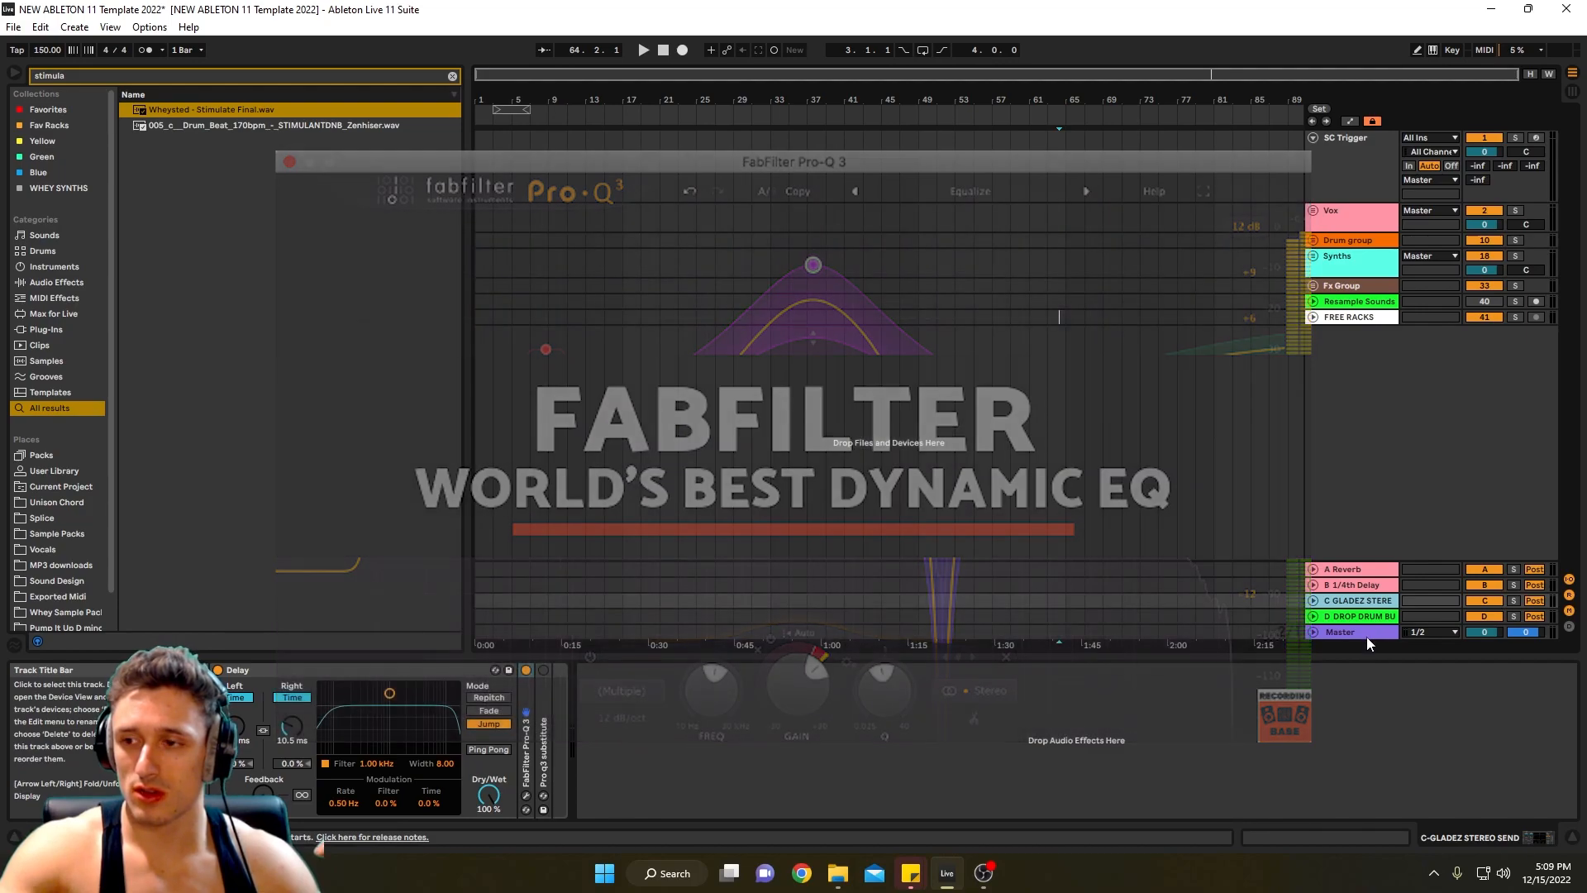
left_click(1368, 638)
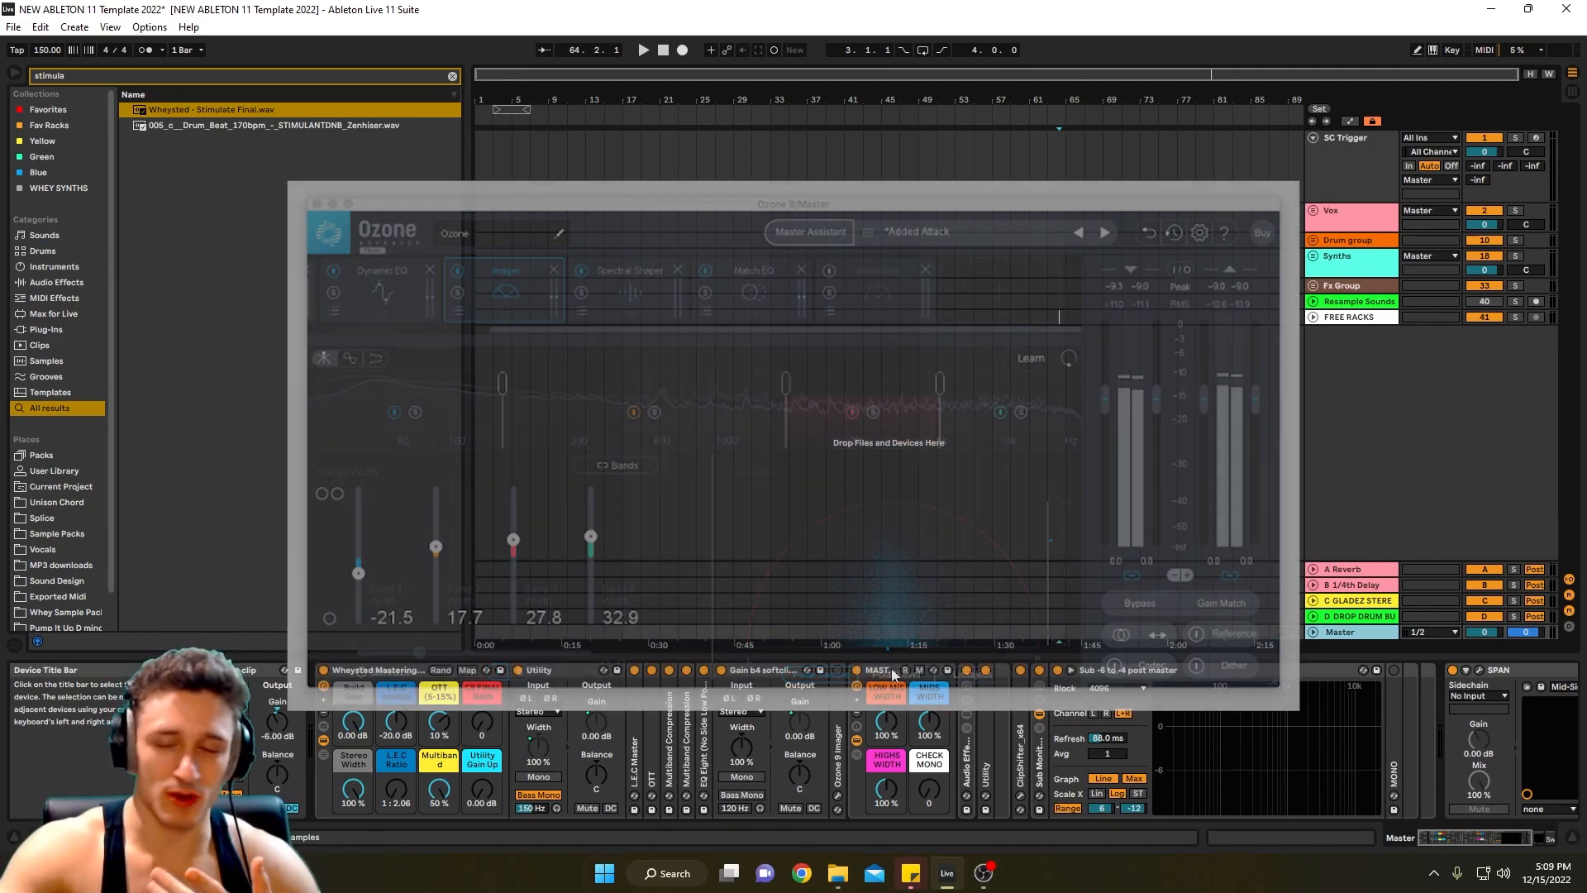
- Compare the effect chains on the Drum group and the Master with the SC Trigger track's External Instrument routing
left_click(1355, 240)
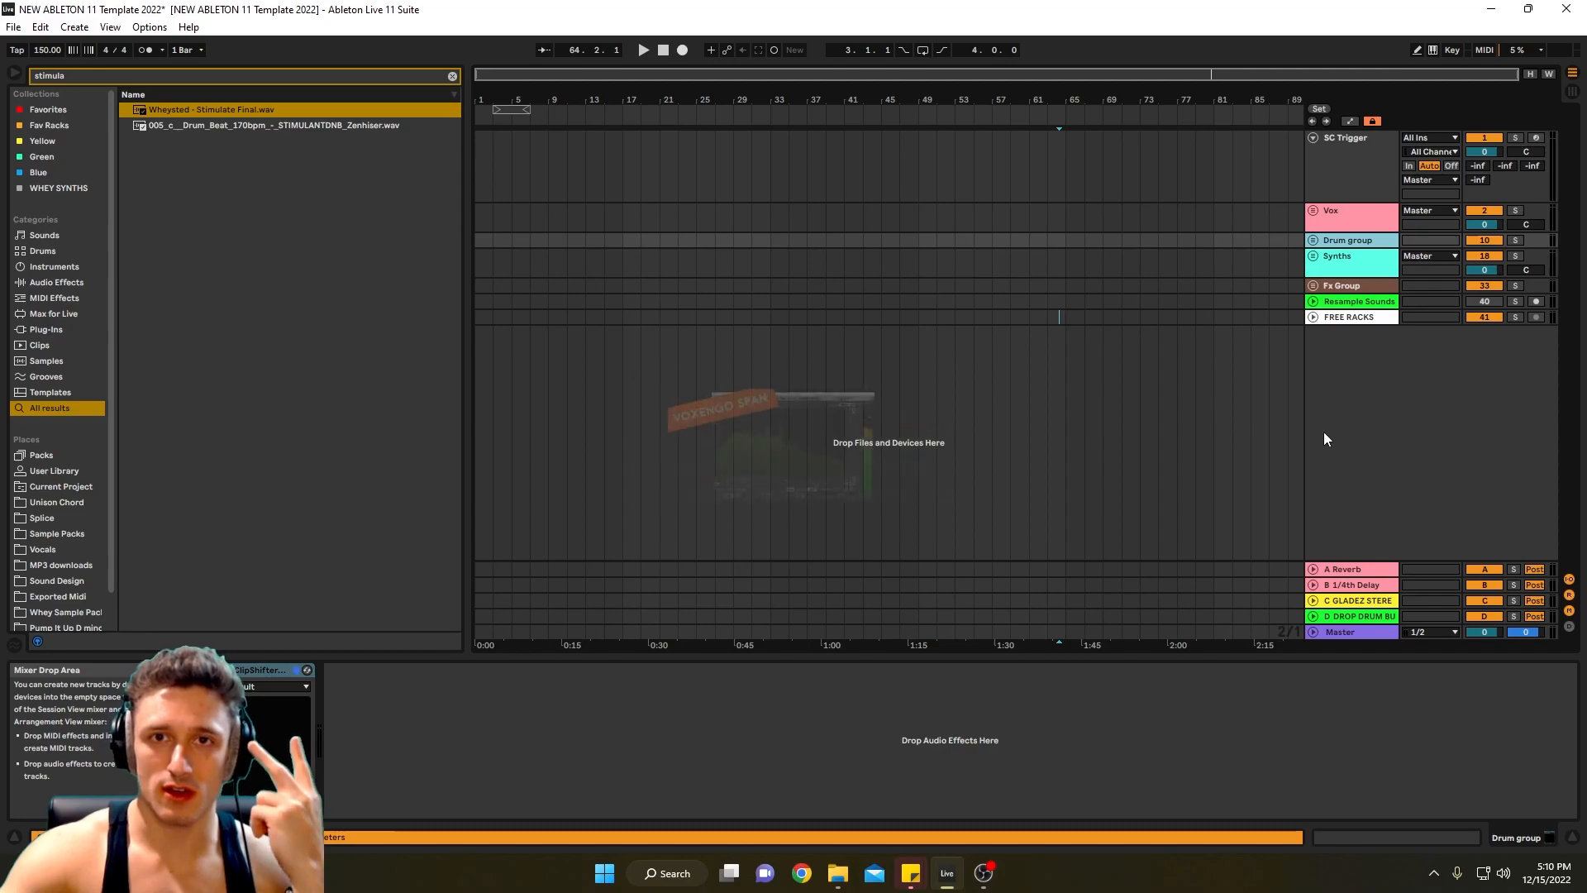
left_click(1377, 633)
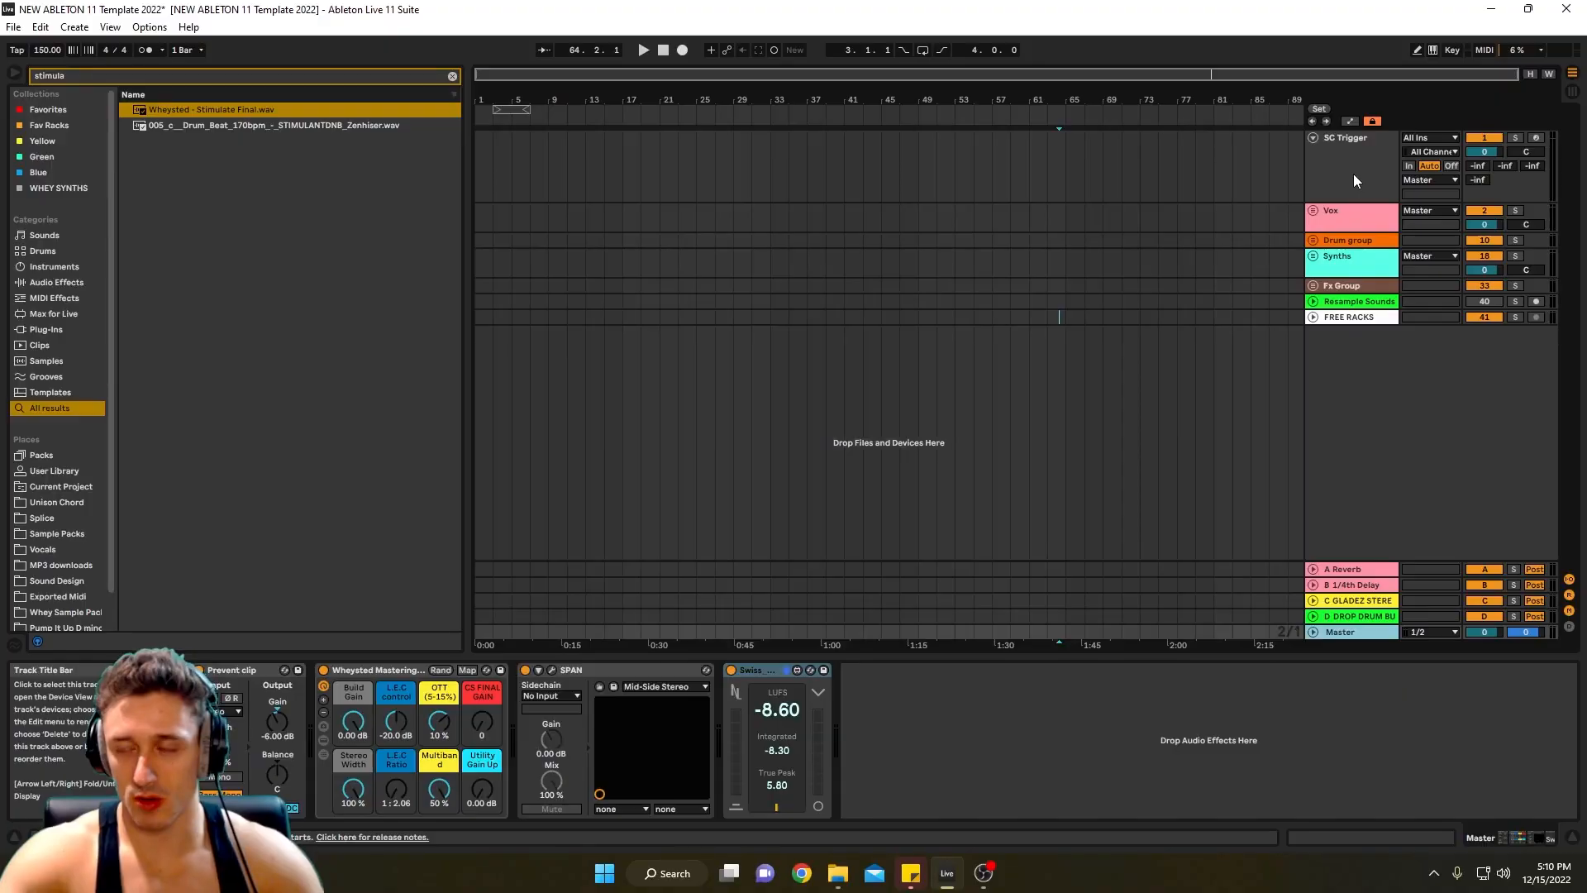
left_click(1352, 174)
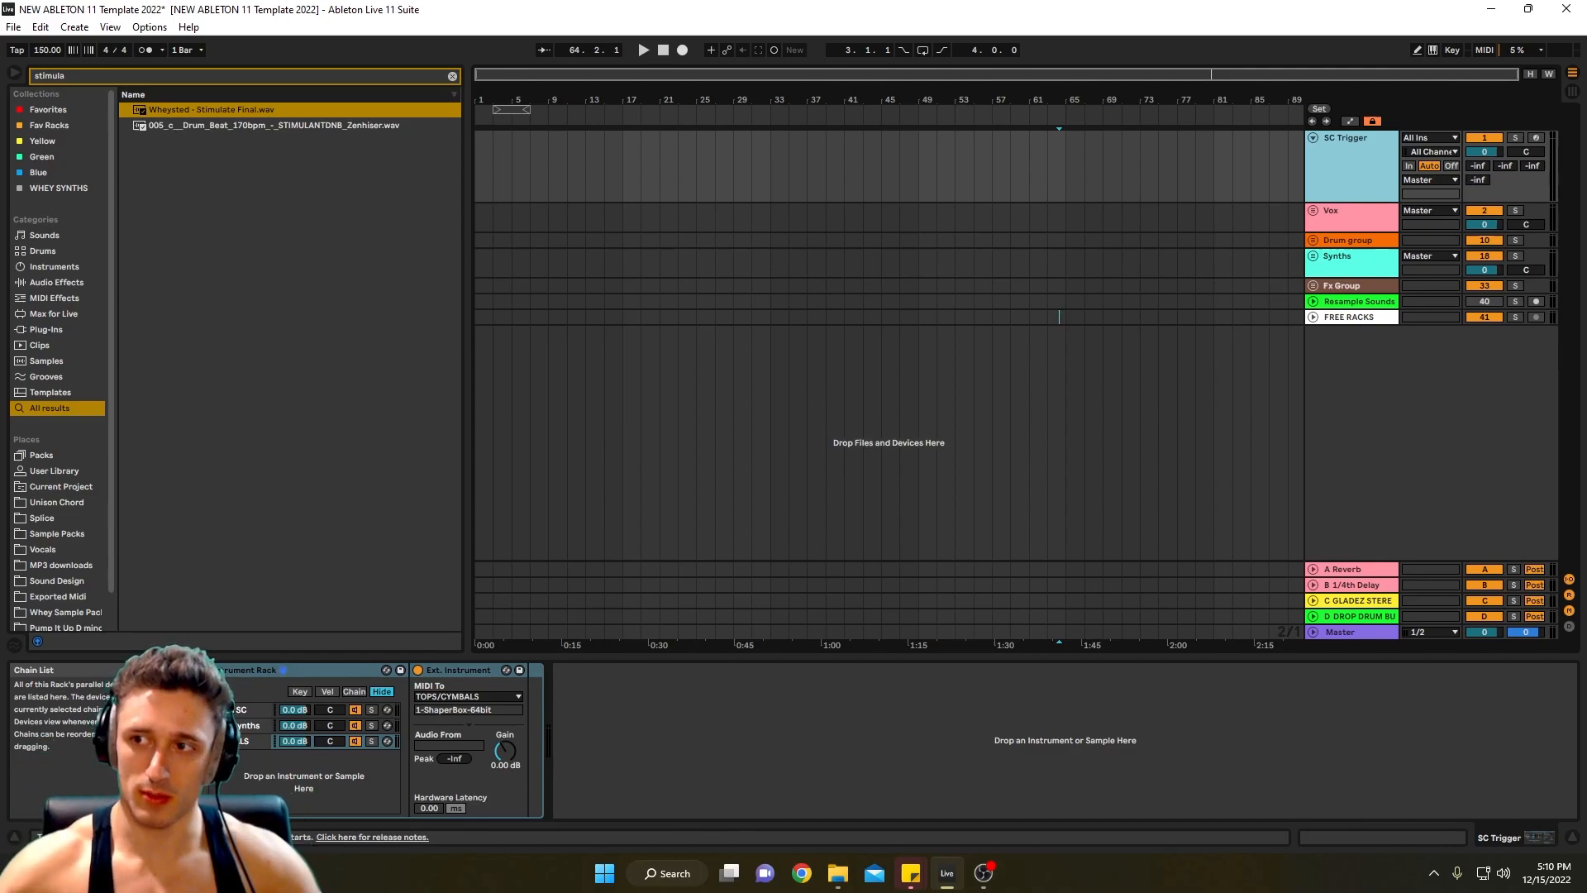
- Expand the Drum group and its TOPS/CYMBALS subgroup, and view the sidechain Gain automation lane together with the subgroup's devices
left_click(1313, 240)
scroll(1363, 443, "down", 2)
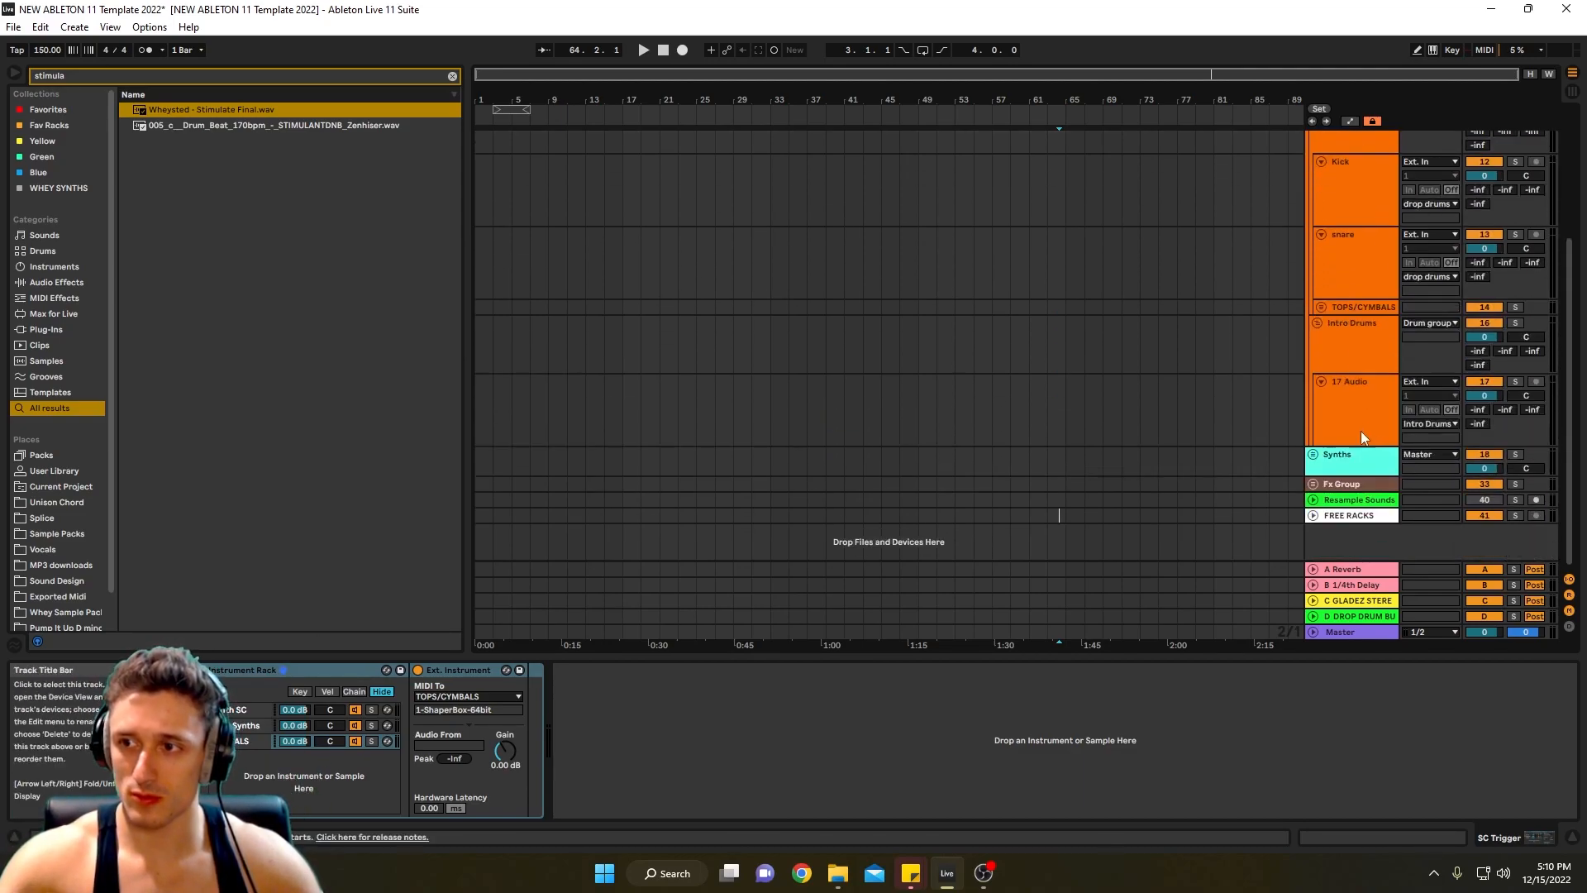
left_click(1352, 308)
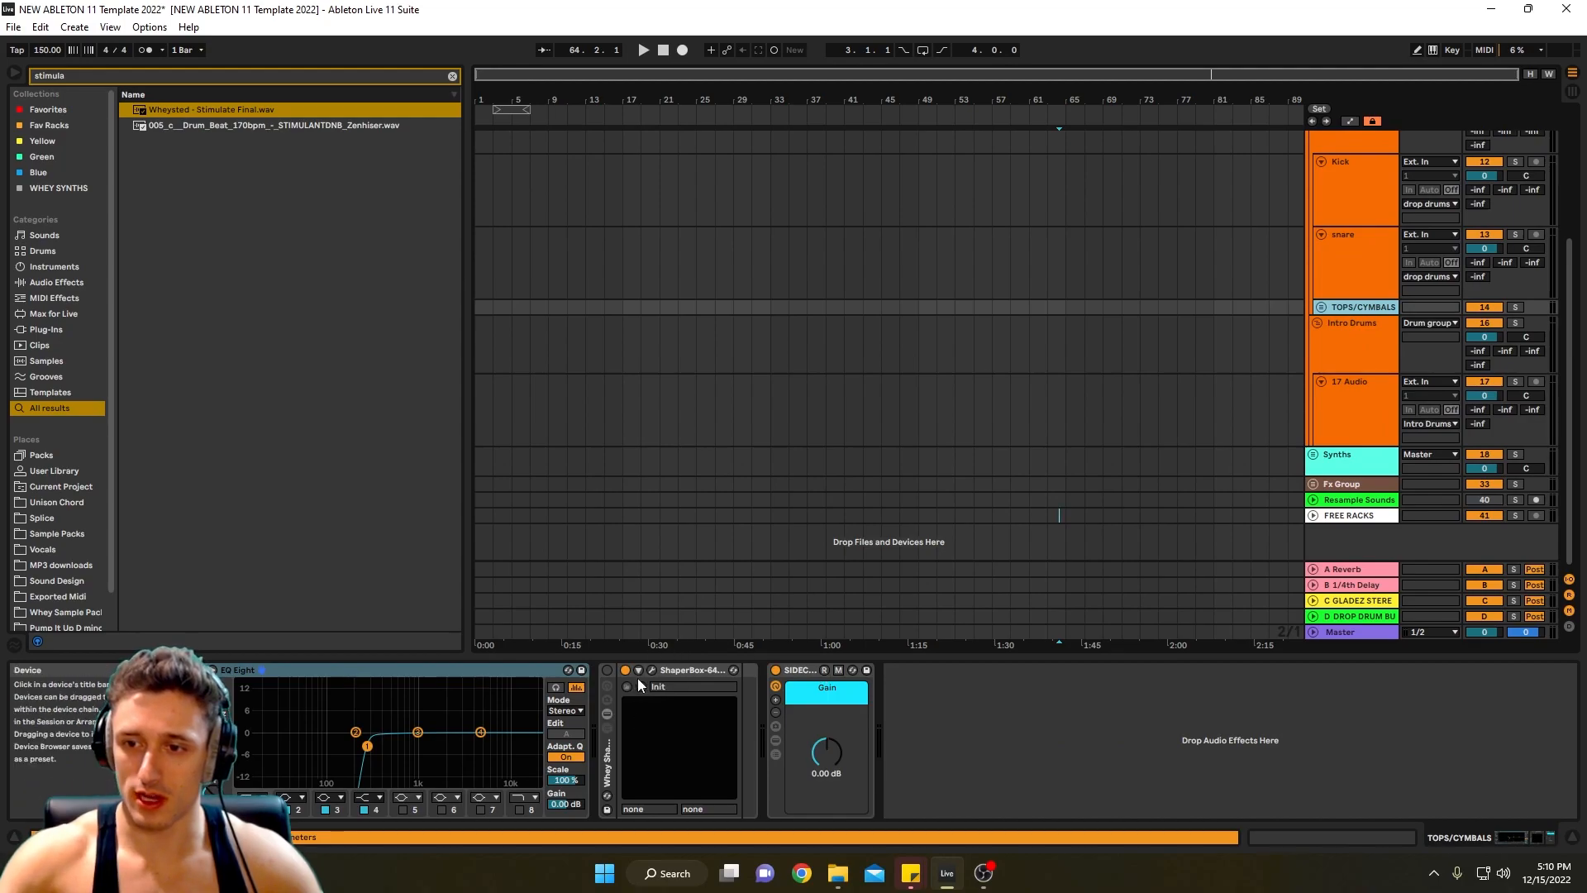
key("a")
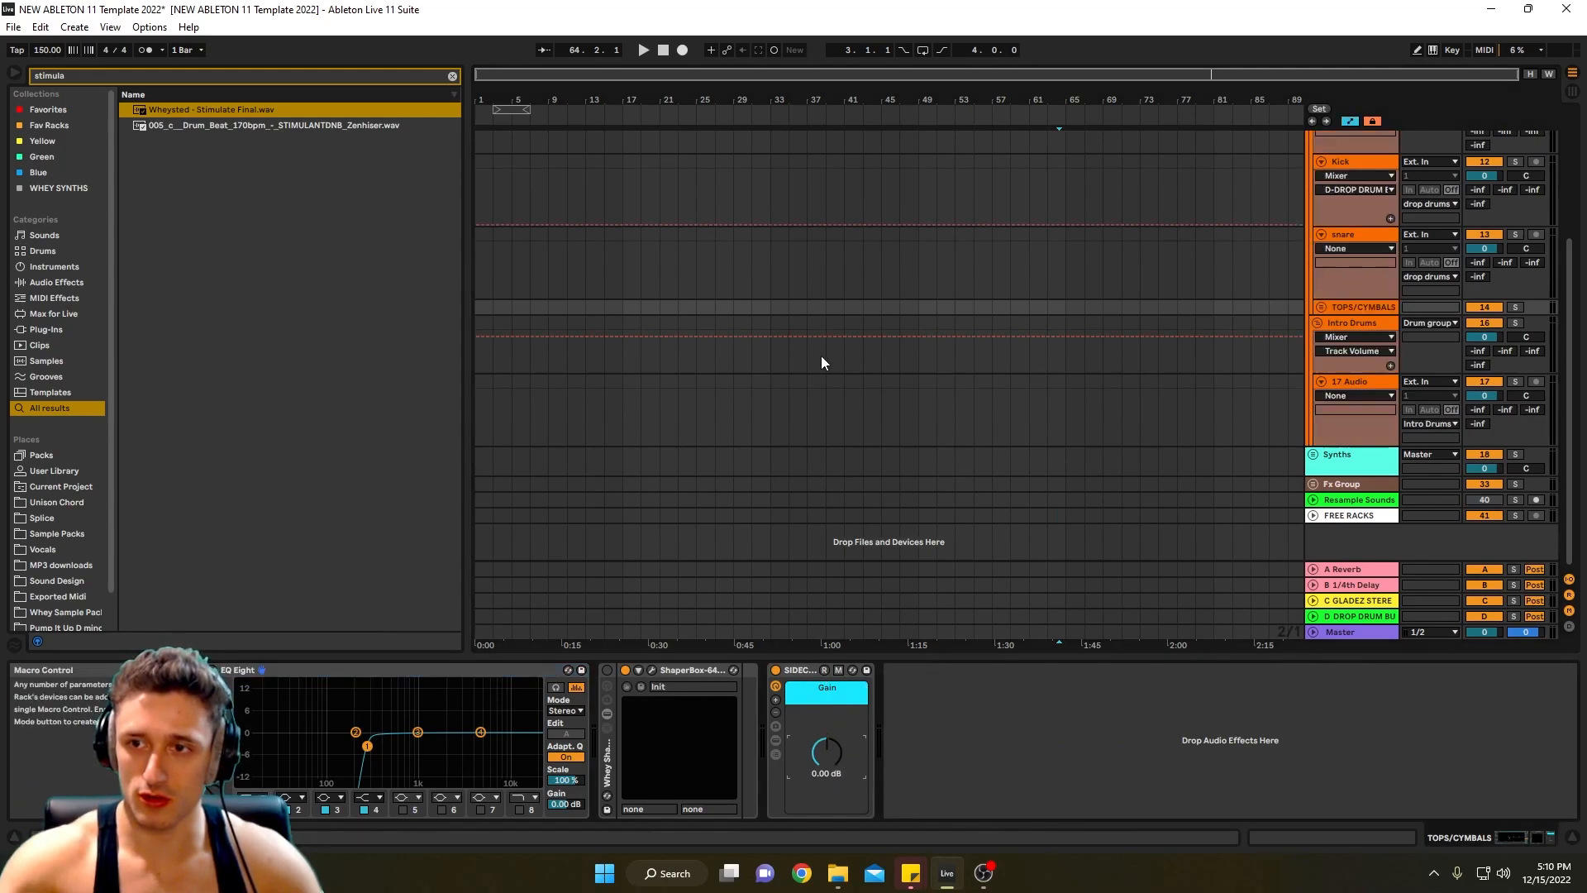
left_click(1322, 307)
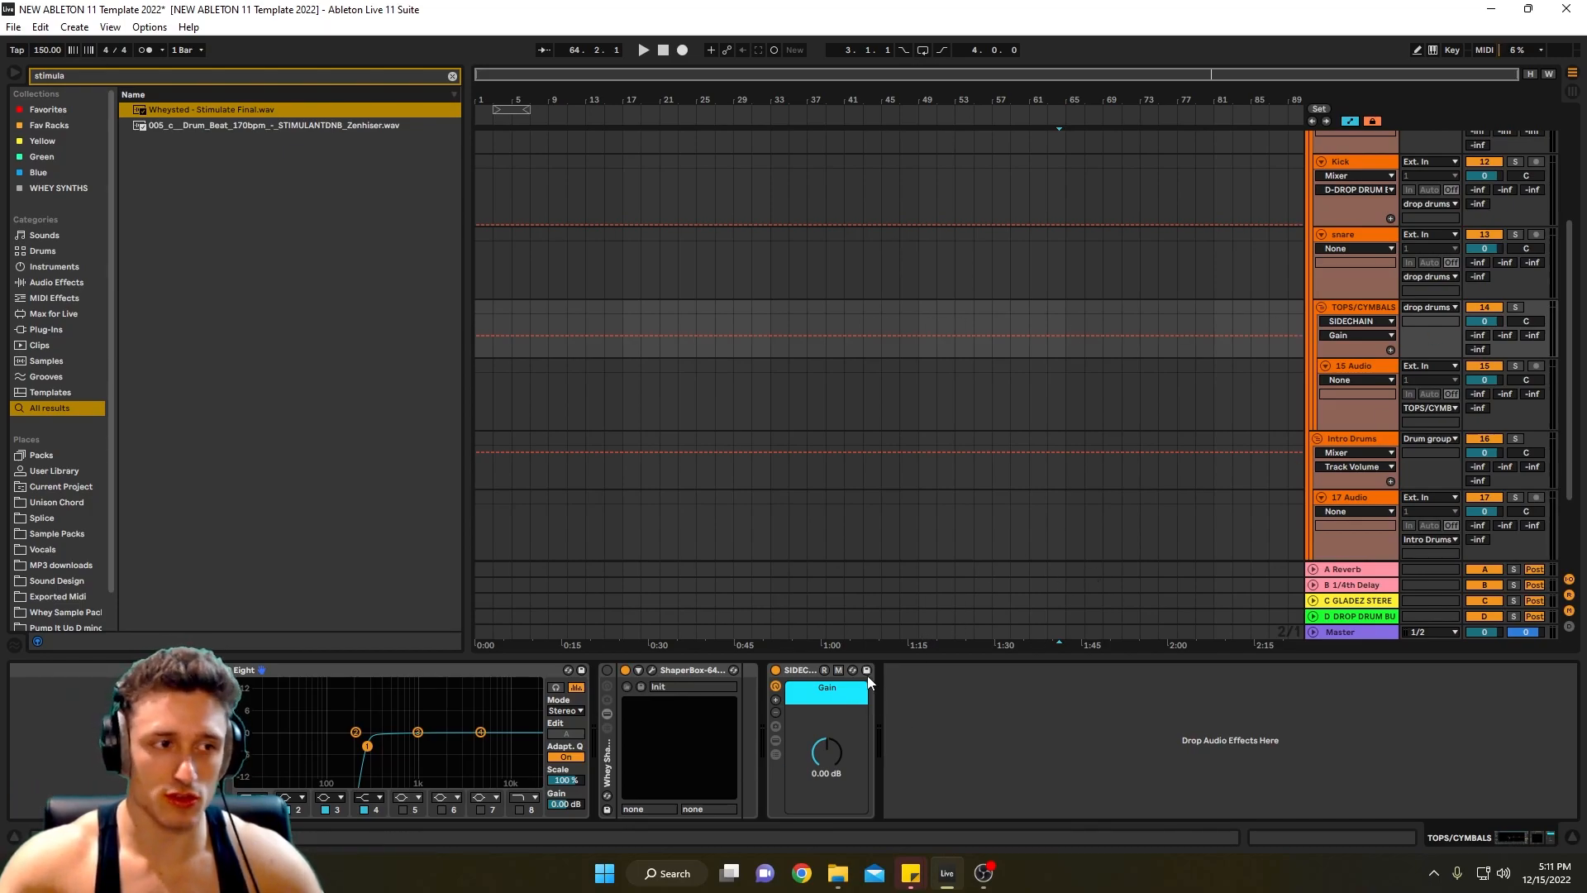
key("a")
scroll(1089, 469, "up", 5)
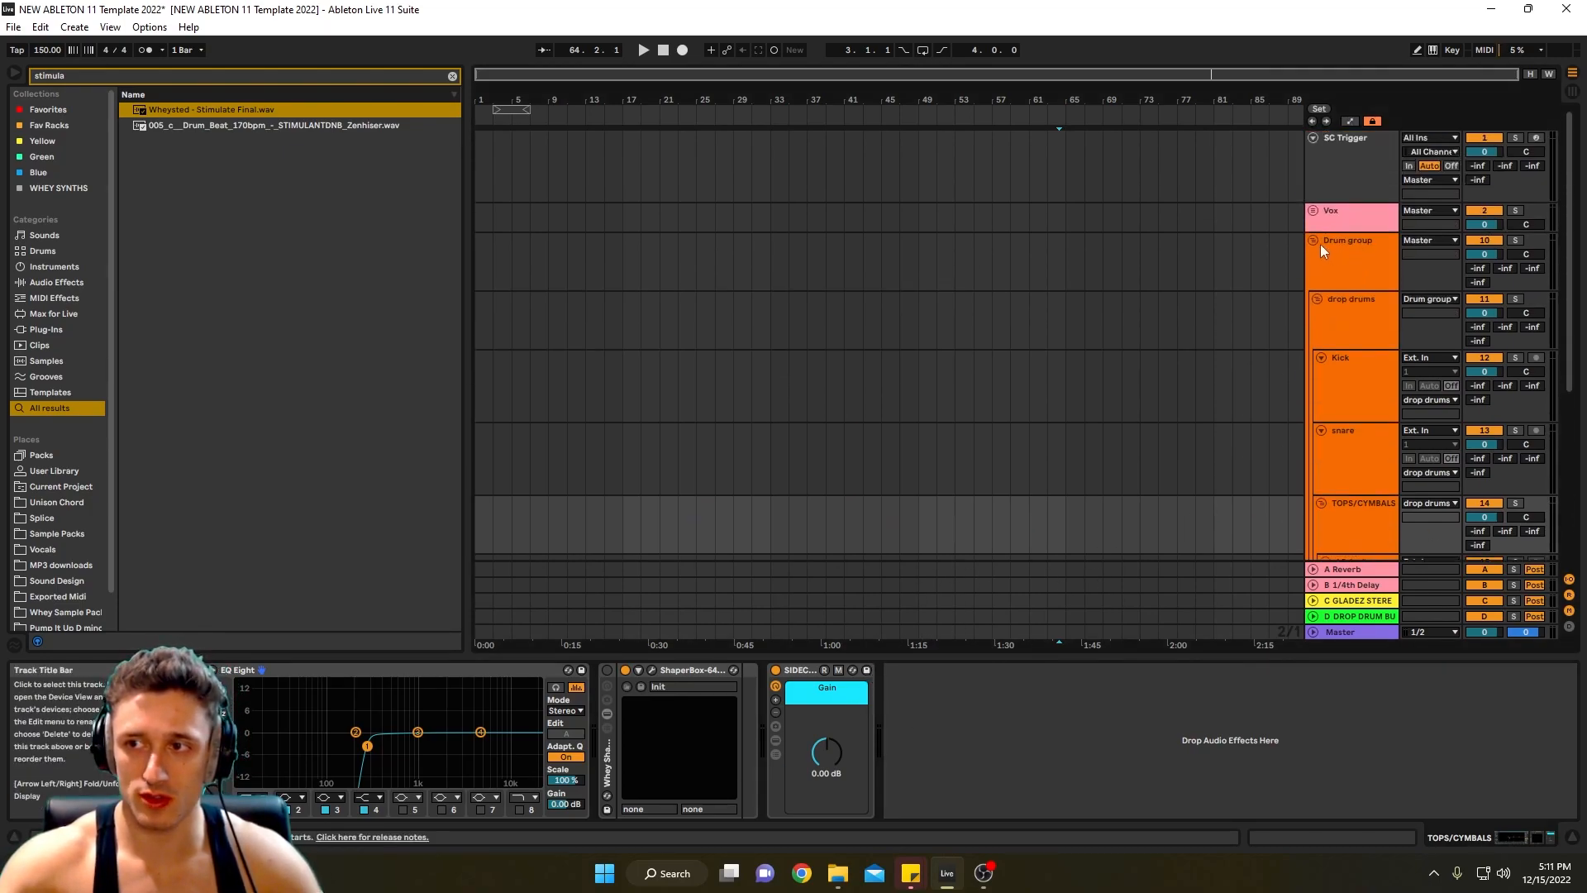
- Insert a MIDI clip from bar 33 to bar 49 on the SC Trigger track and add a C3 note at its start
left_click(1320, 244)
left_click(1333, 177)
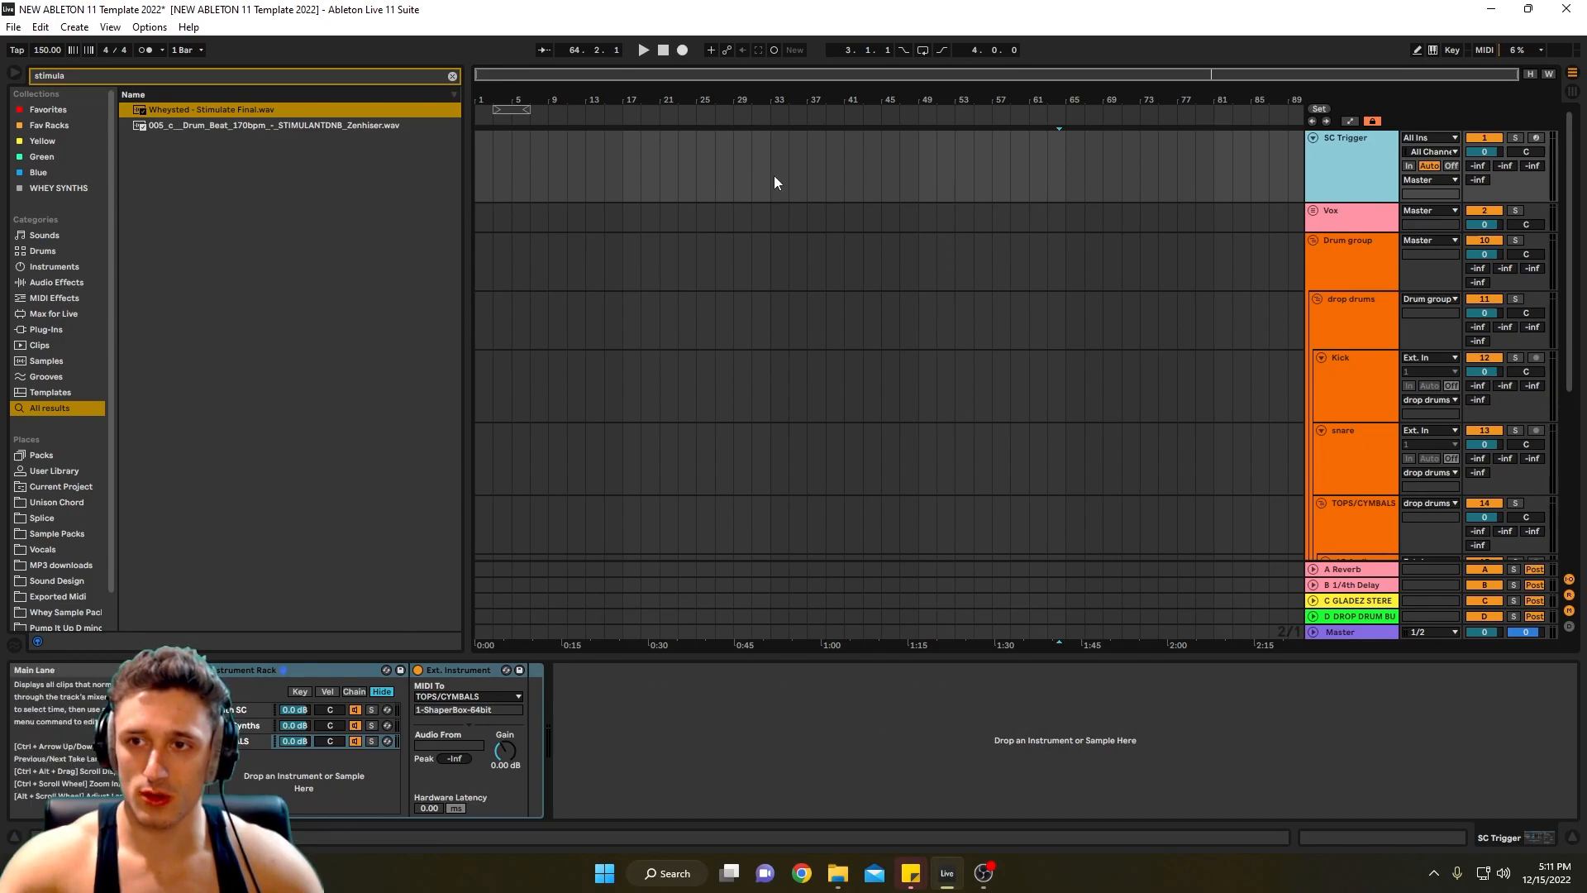
left_click_drag(771, 176, 952, 175)
key("ctrl+shift+m")
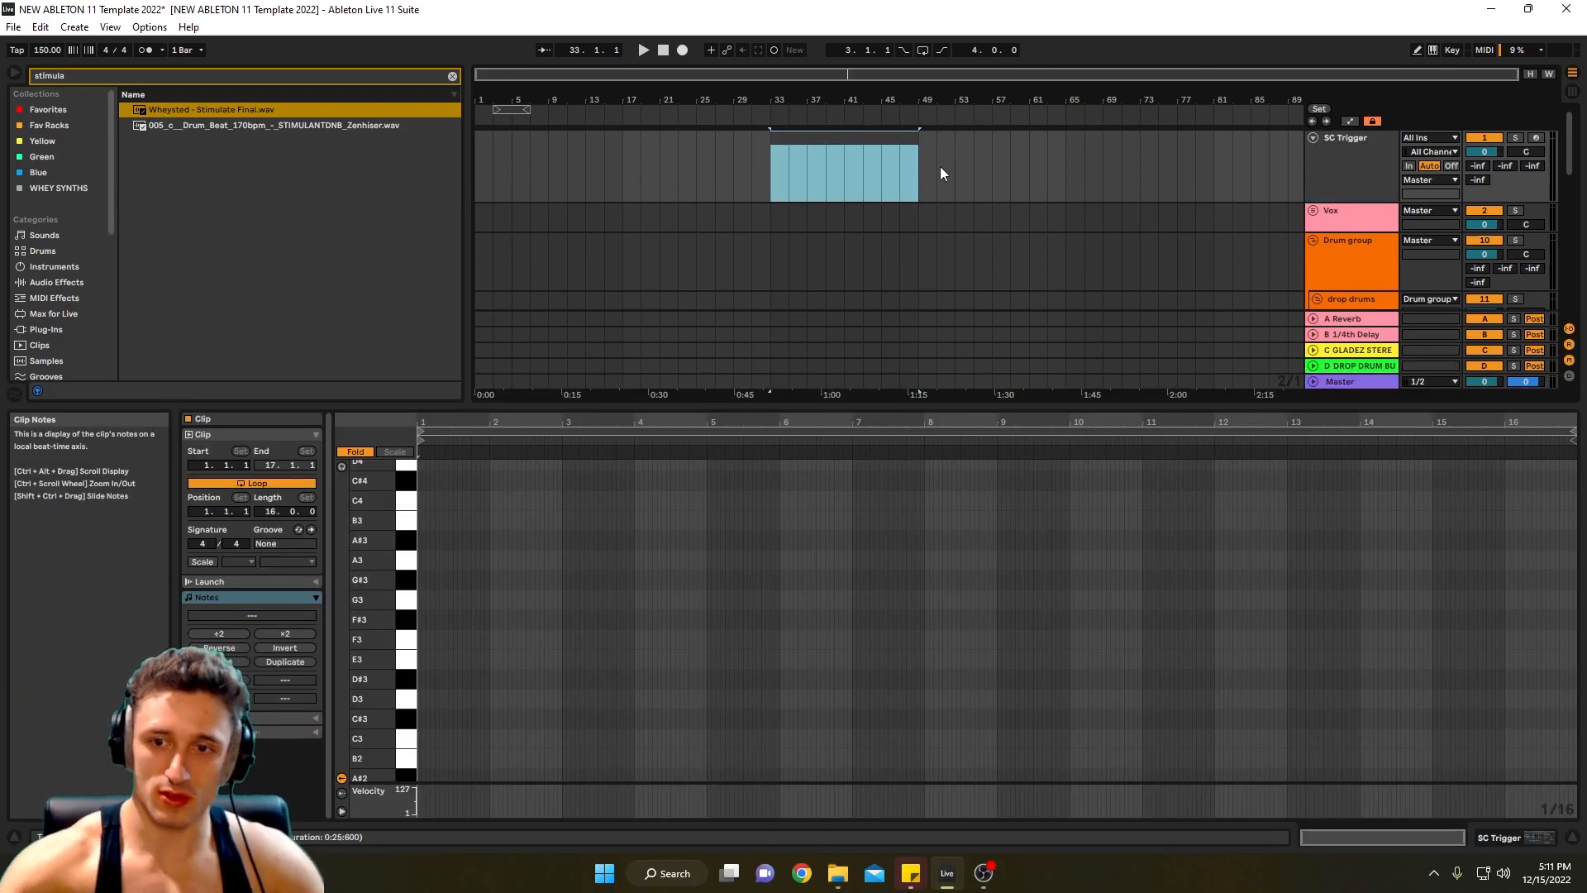
double_click(430, 740)
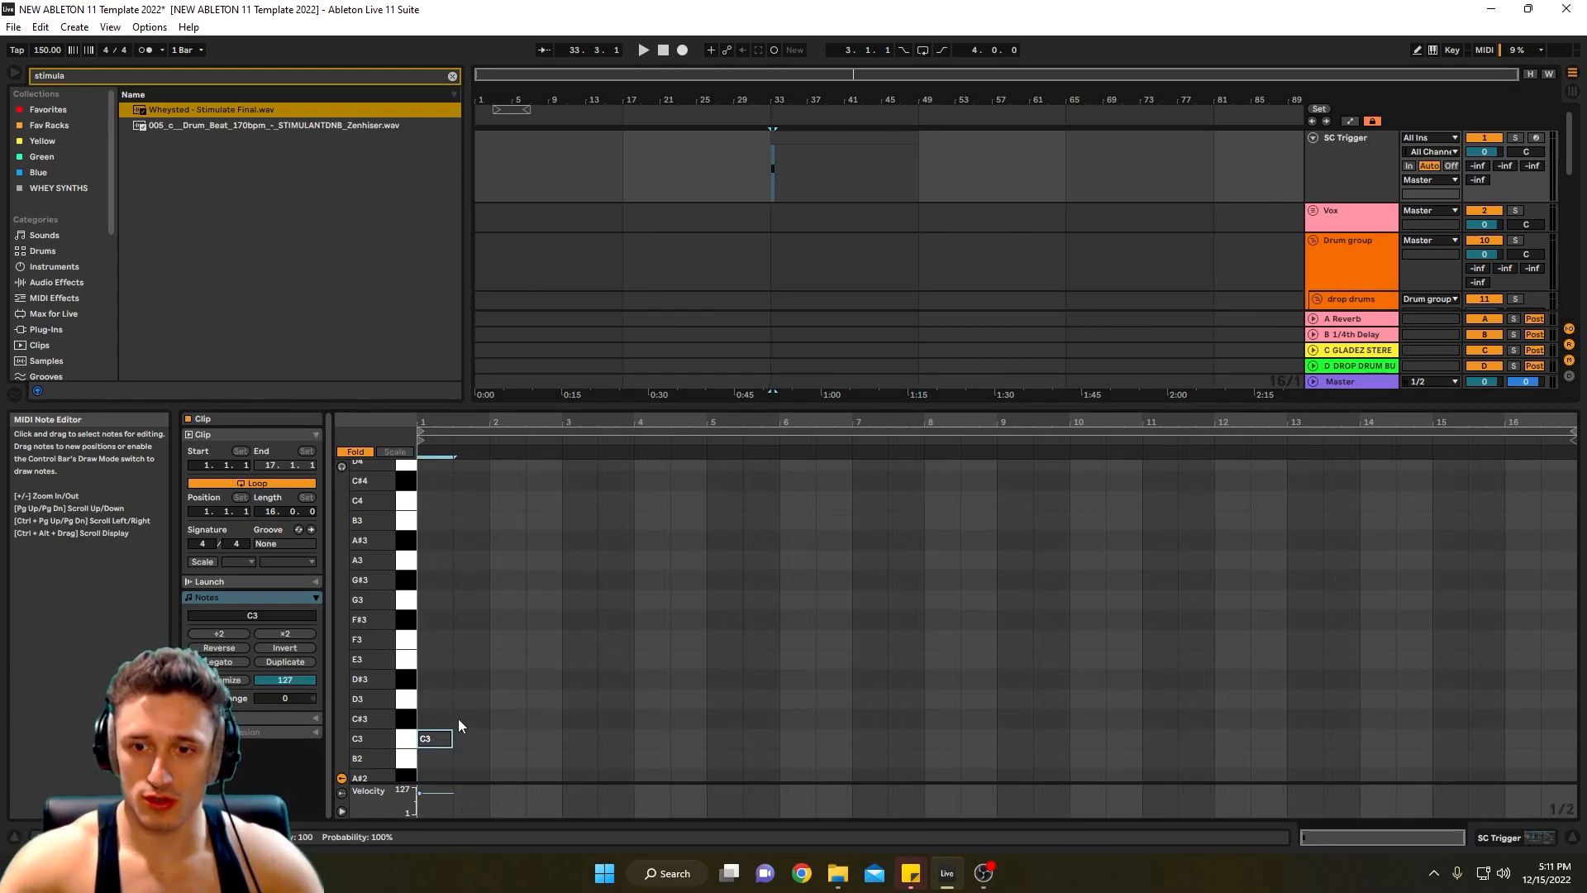
left_click_drag(740, 402, 778, 657)
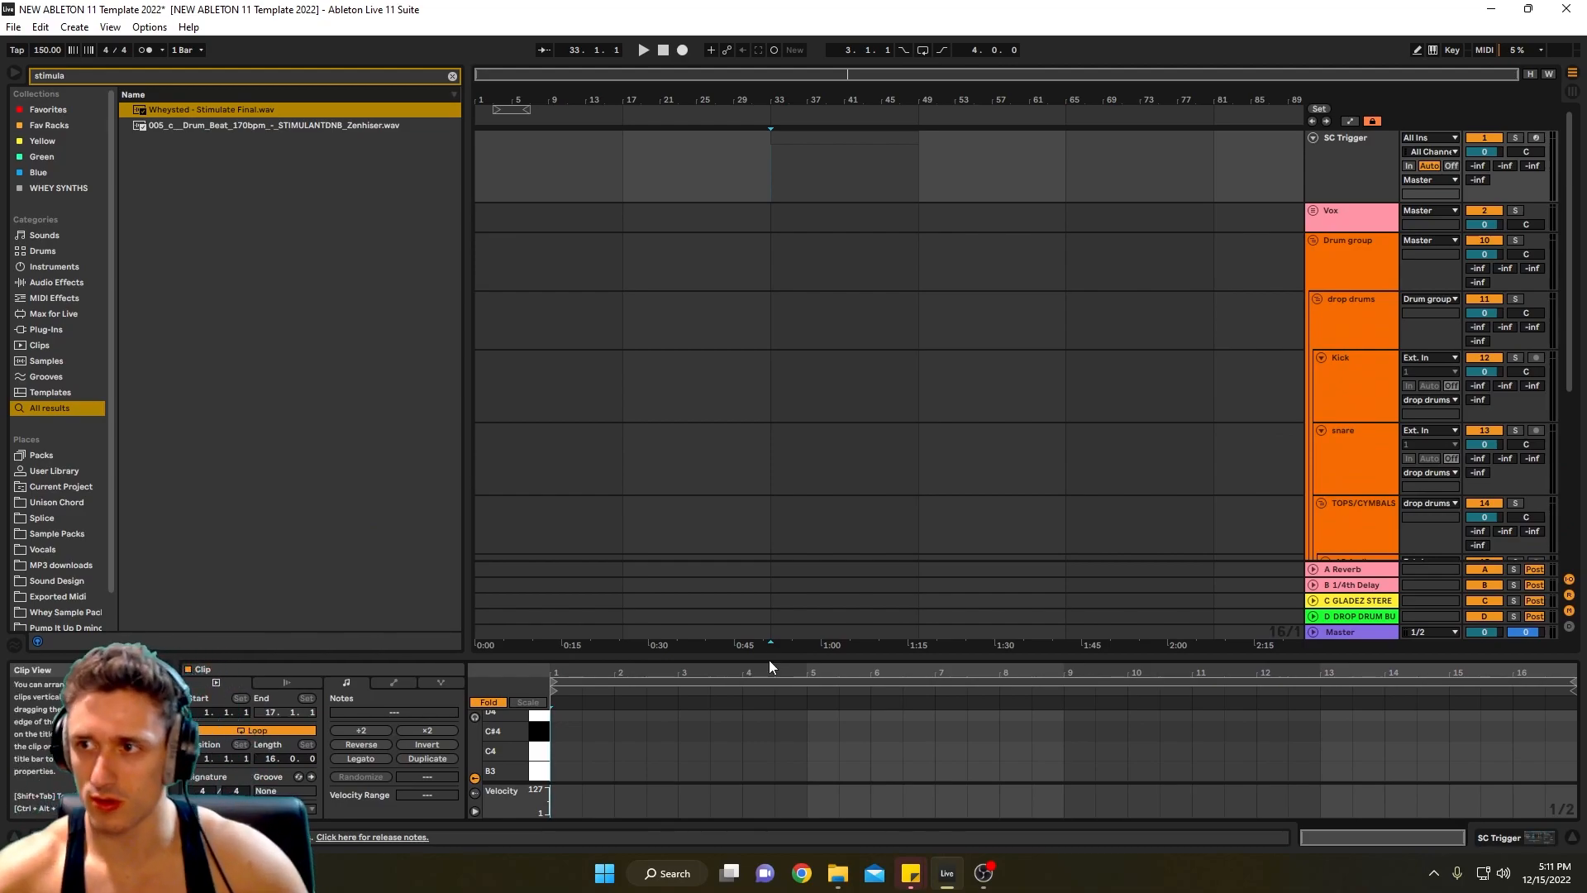
- Expand the Vox group and view the devices on the group and on its main vocal track
left_click(1314, 212)
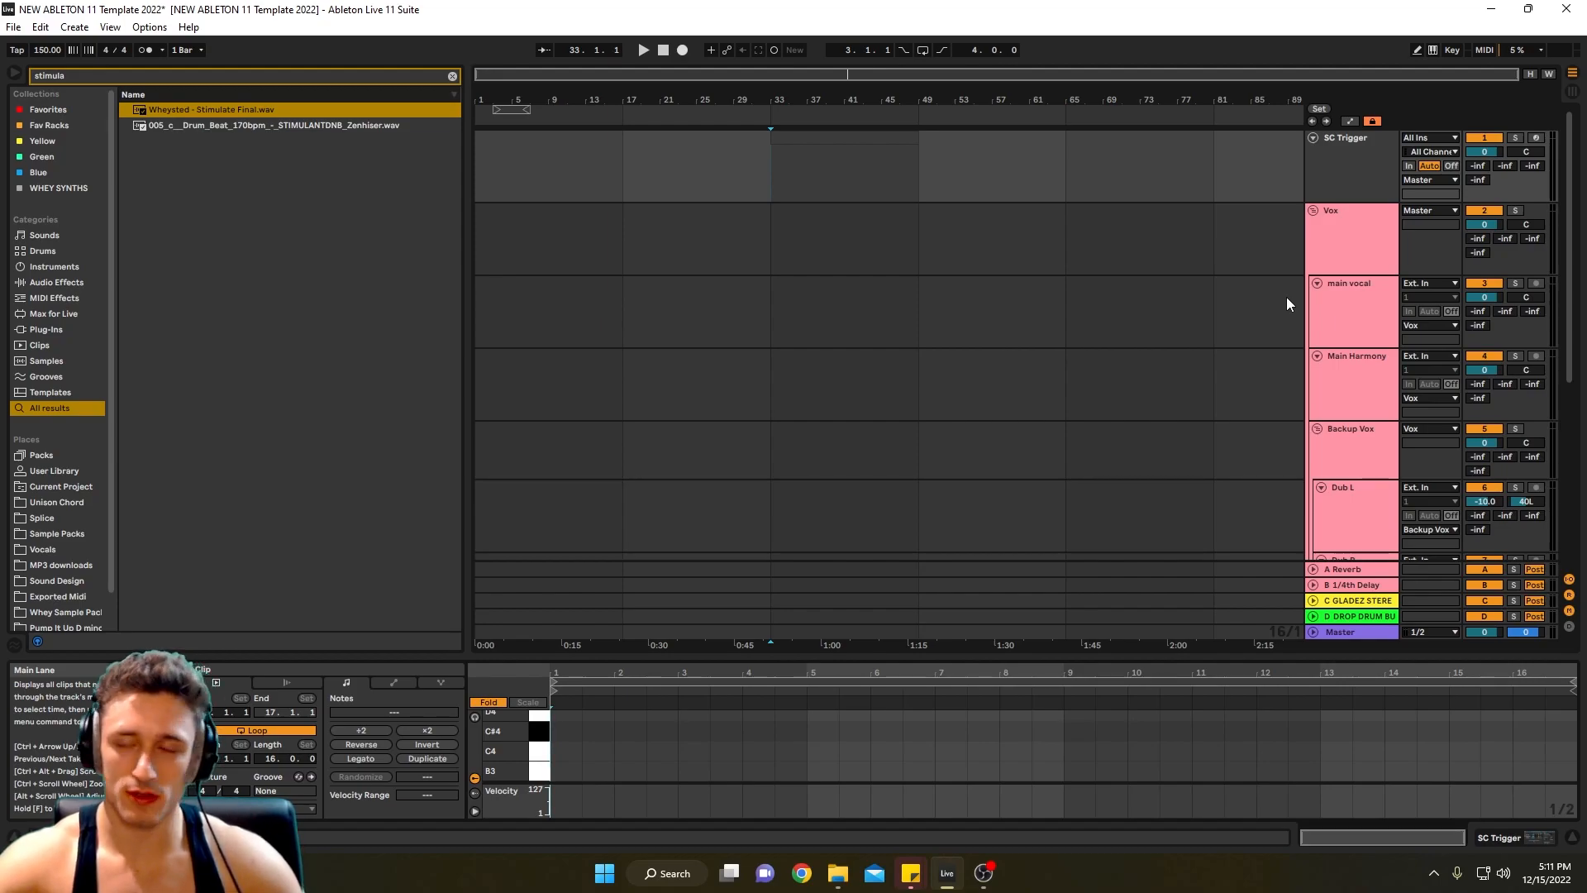
double_click(1344, 247)
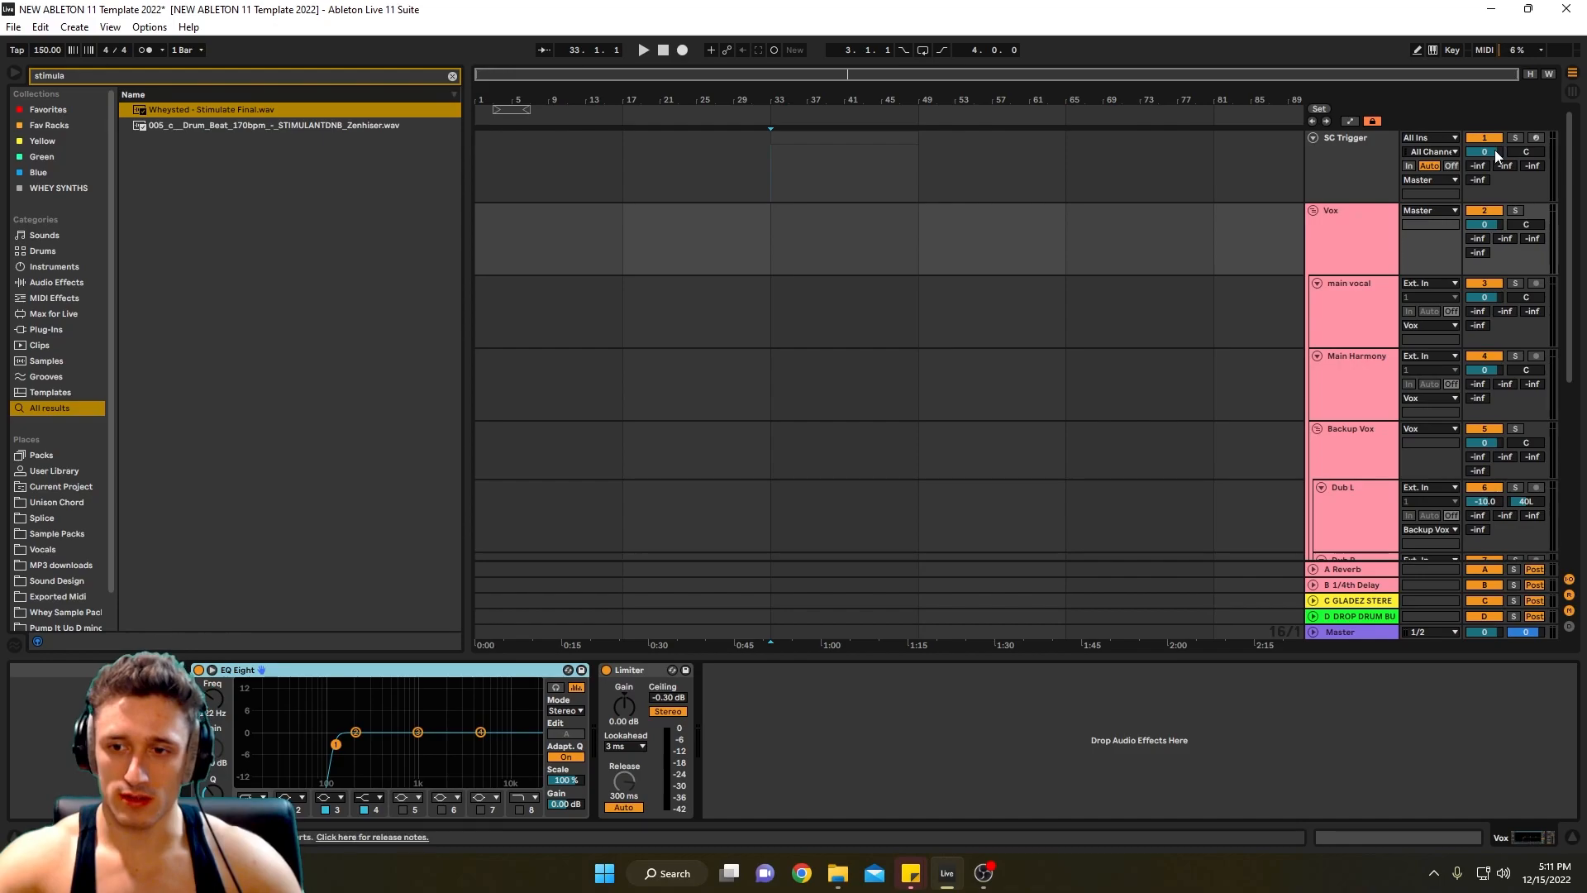
left_click(1347, 326)
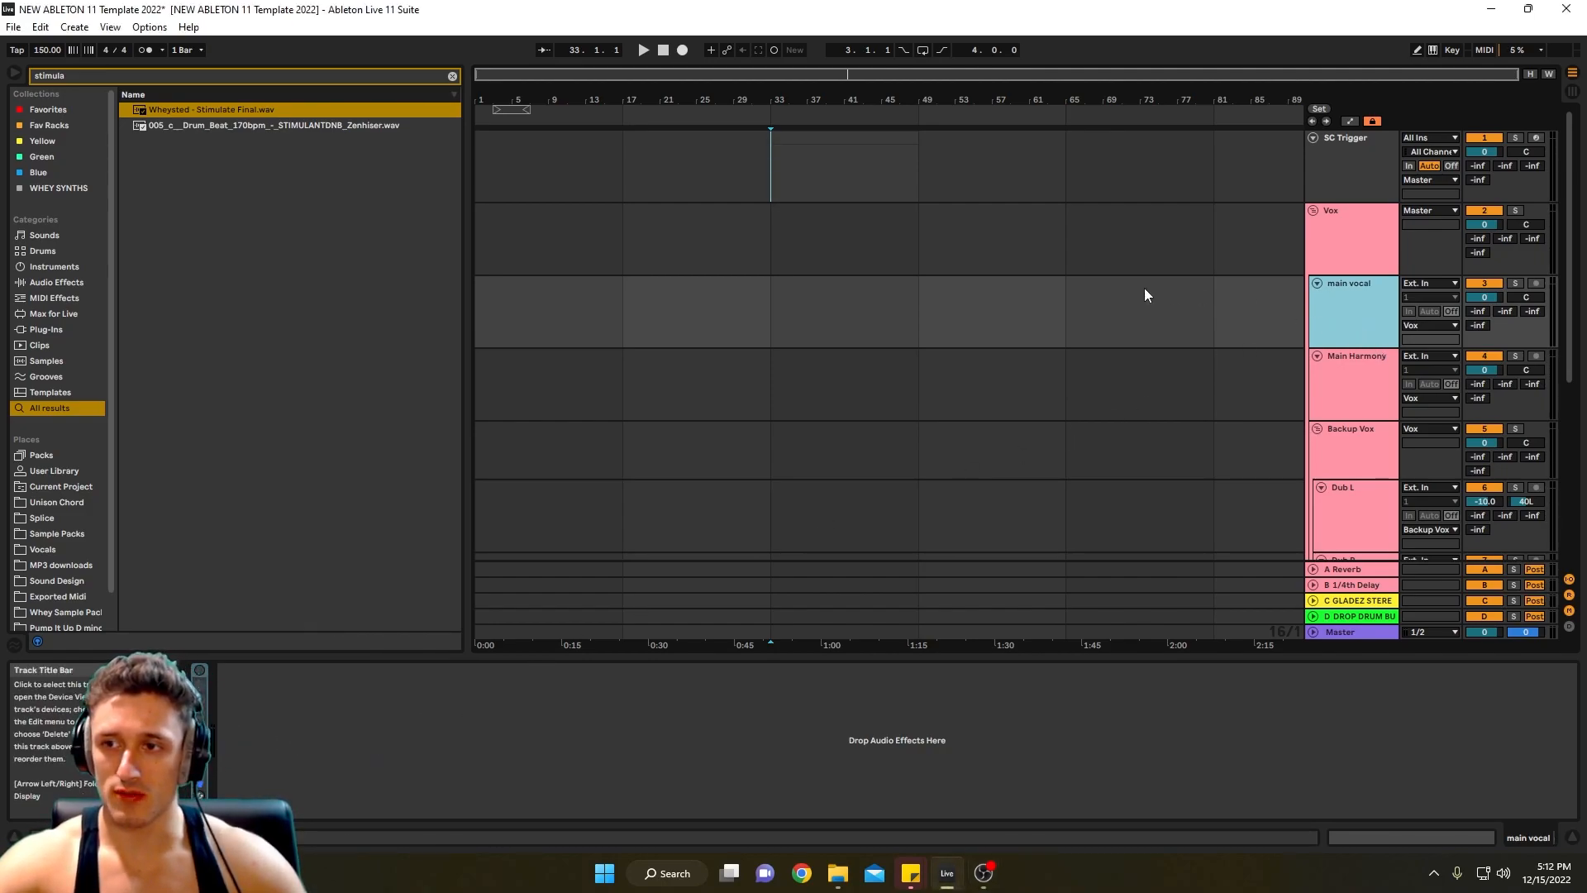
- Go through the vocal tracks below main vocal, from Main Harmony down to Harm R in the Backup Vox subgroup
scroll(1356, 409, "down", 5)
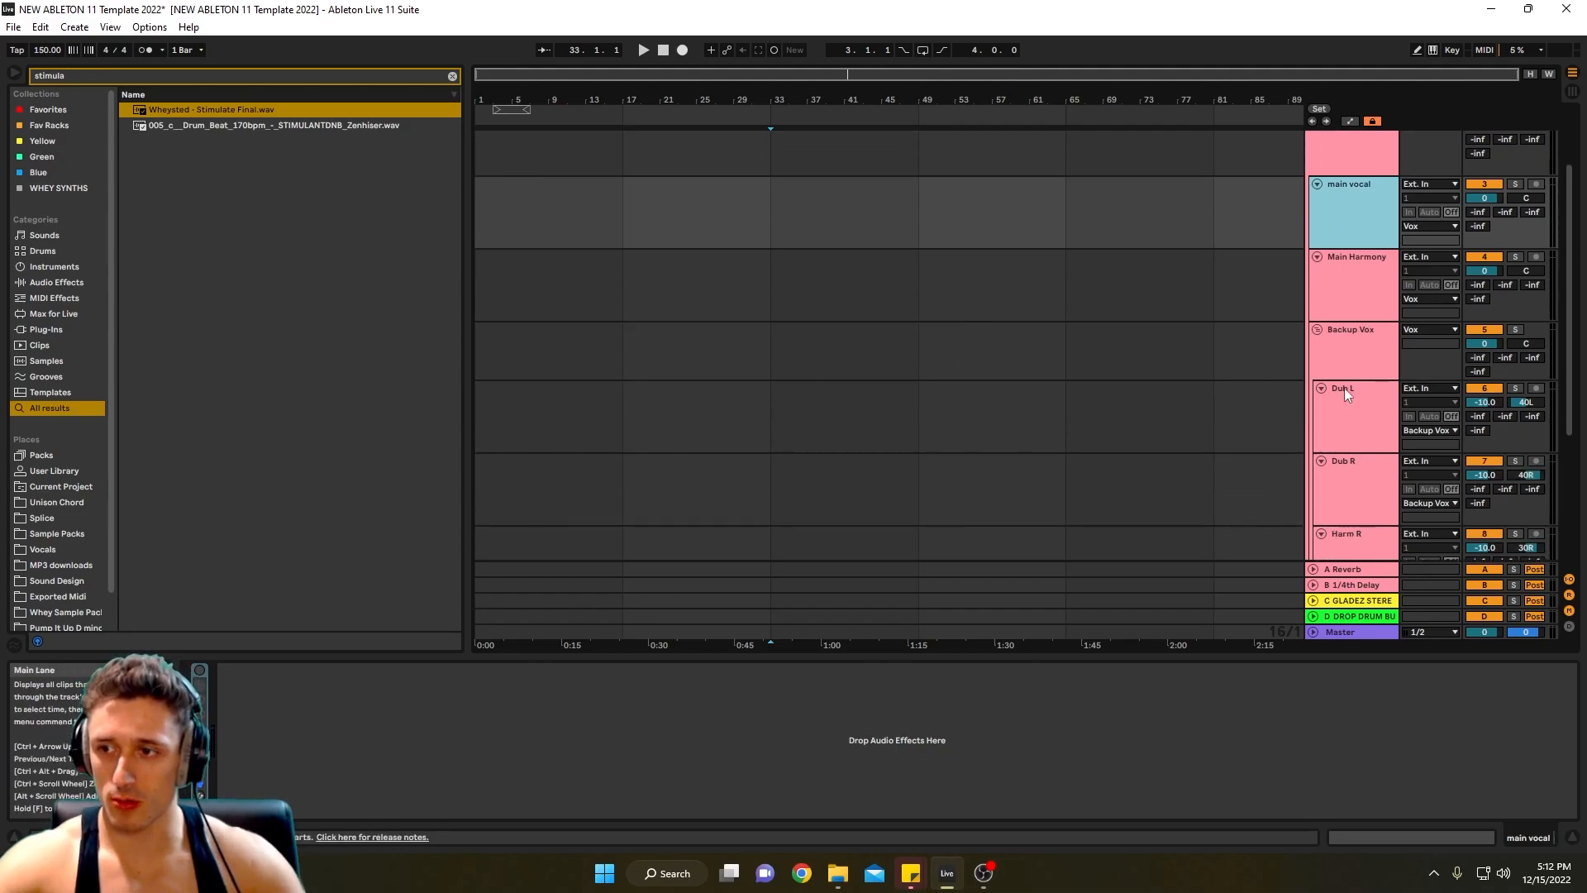
key("Down")
key("Down")
key("Down")
key("Down")
key("Down")
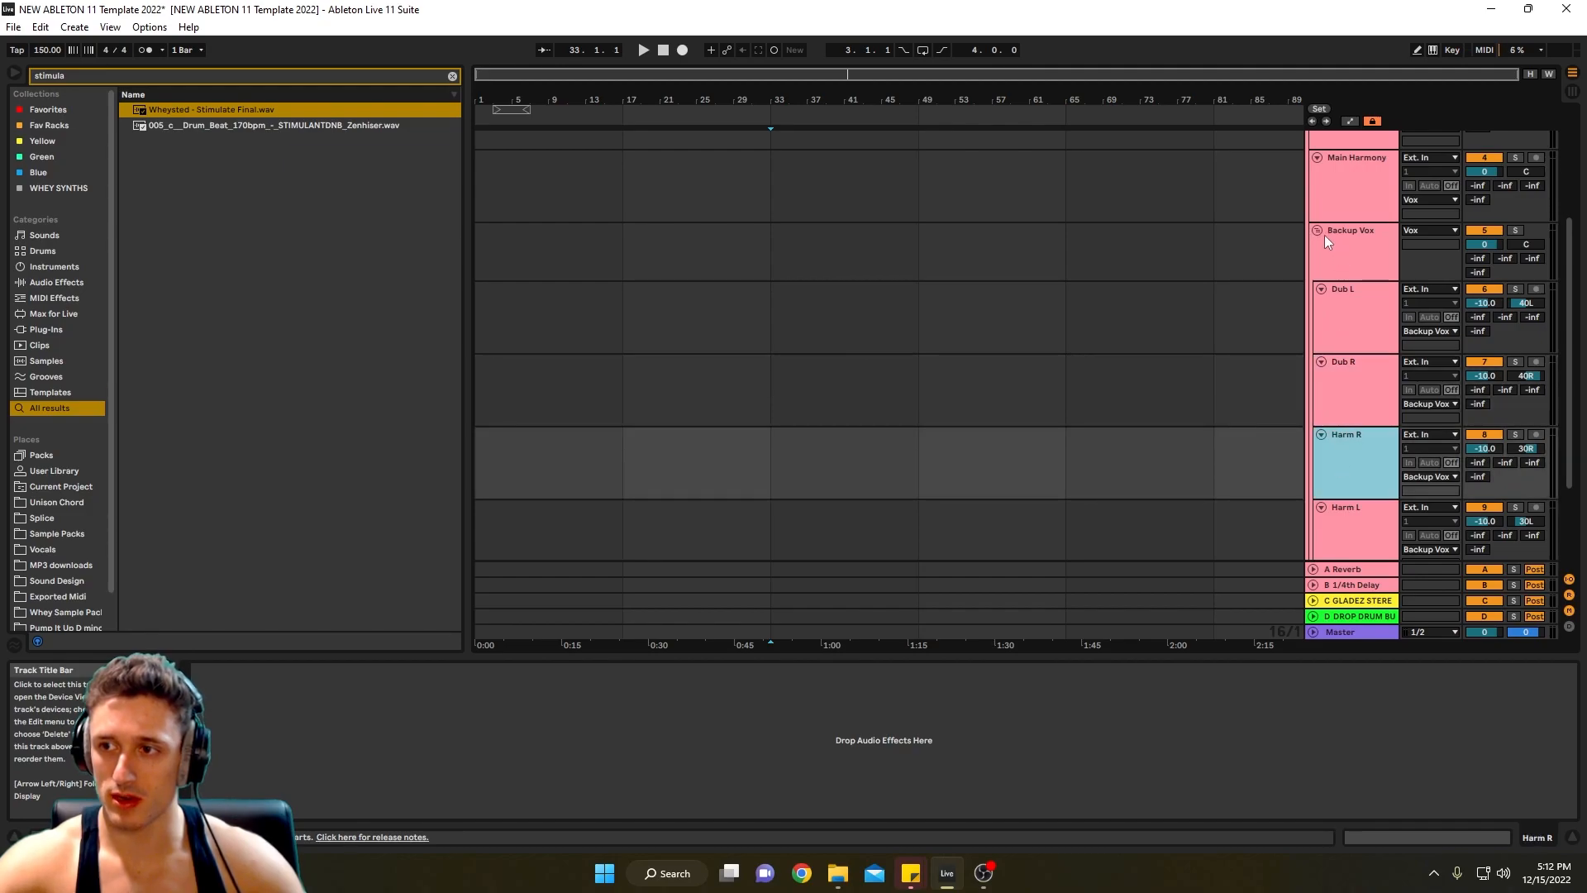
- Collapse the Backup Vox subgroup and the whole Vox group
left_click(1317, 231)
scroll(1337, 248, "up", 3)
left_click(1325, 217)
left_click(1313, 210)
- Collapse the drop drums and Intro Drums subgroups inside the Drum group
left_click(1314, 239)
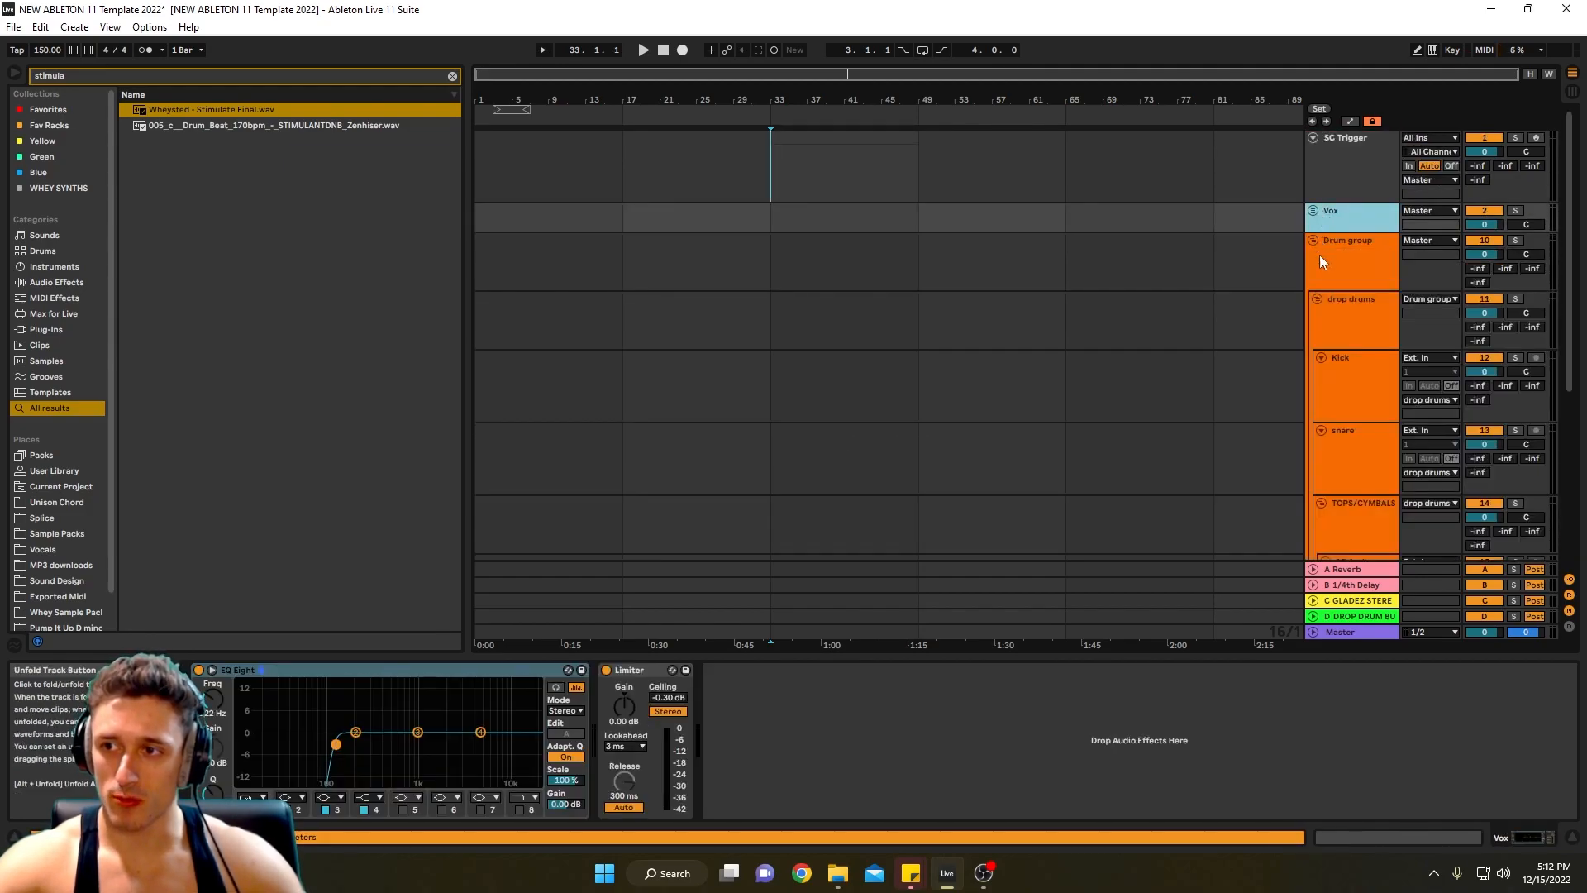
left_click(1318, 313)
left_click(1318, 326)
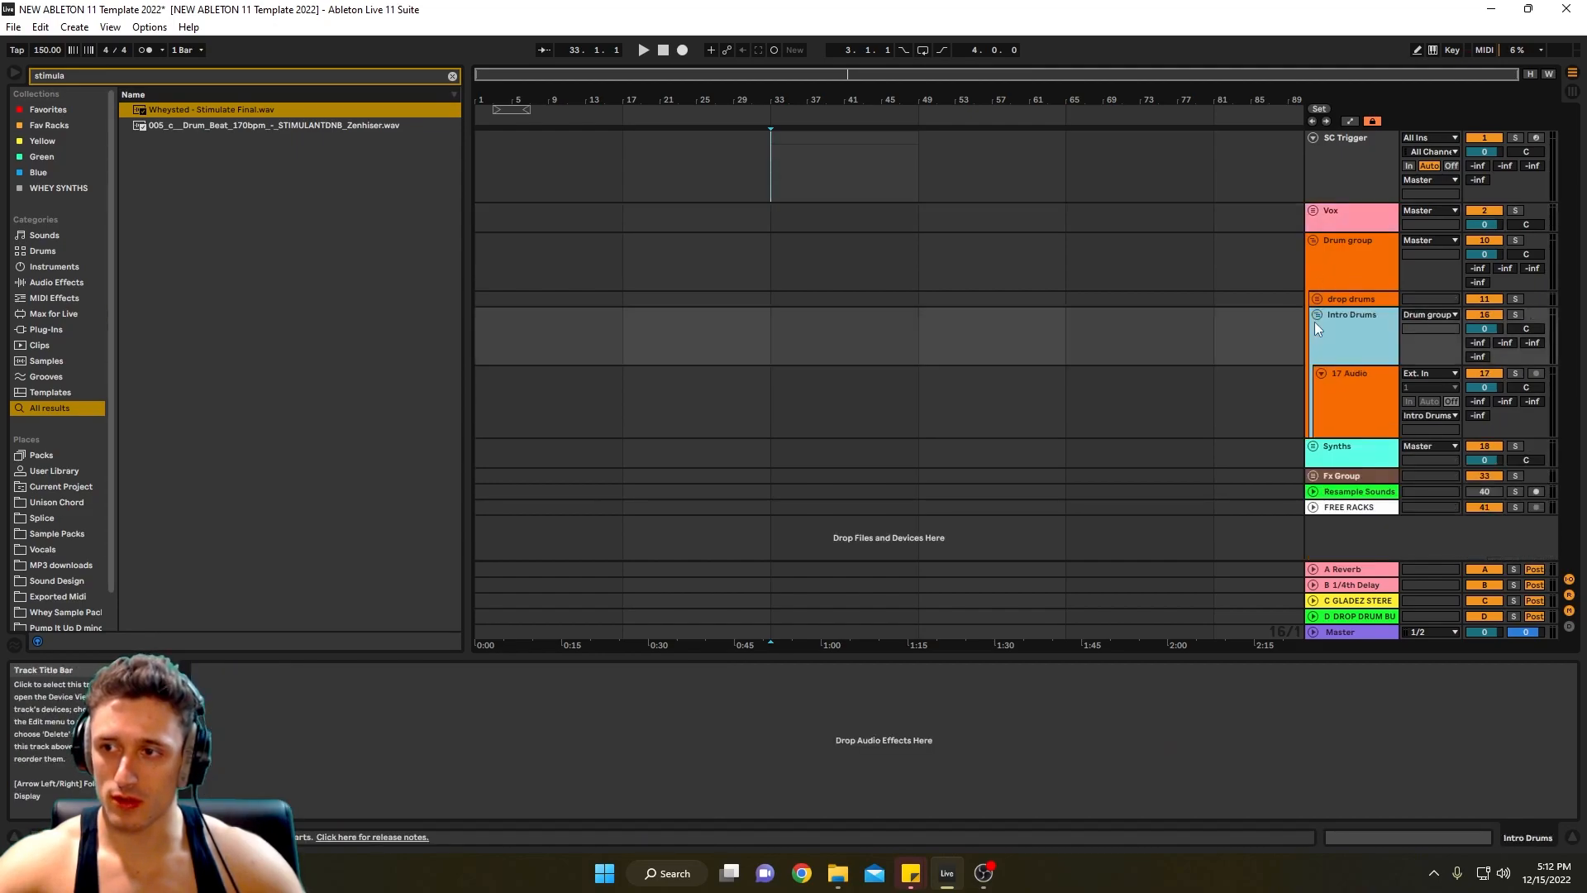
left_click(1317, 313)
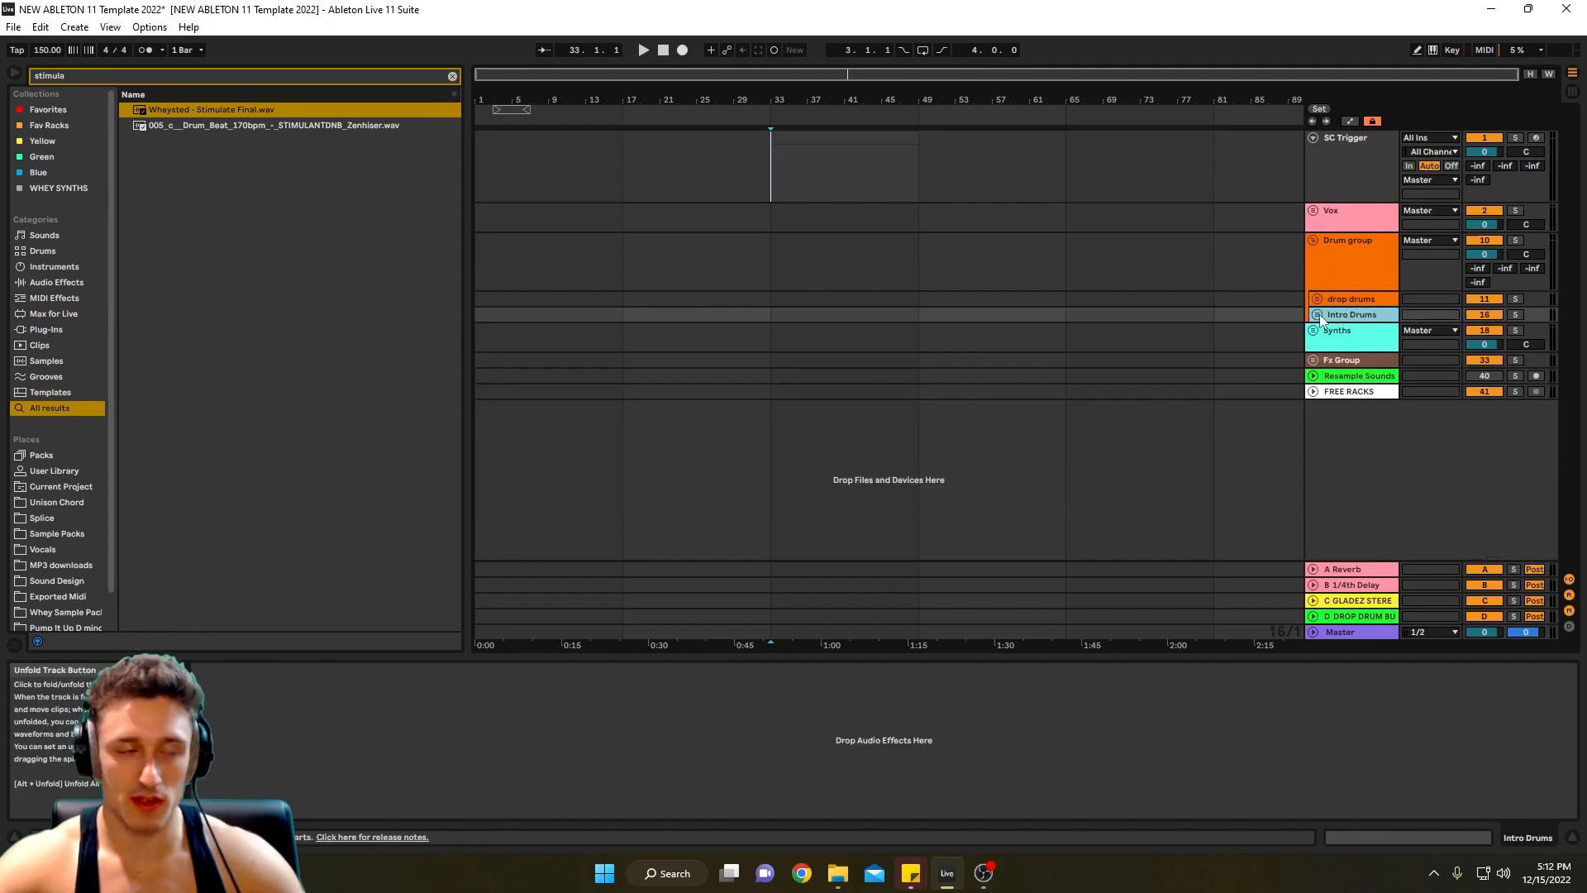
- Expand Intro Drums and drop drums, view the TOPS/CYMBALS devices, and collapse the TOPS/CYMBALS subgroup
left_click(1317, 314)
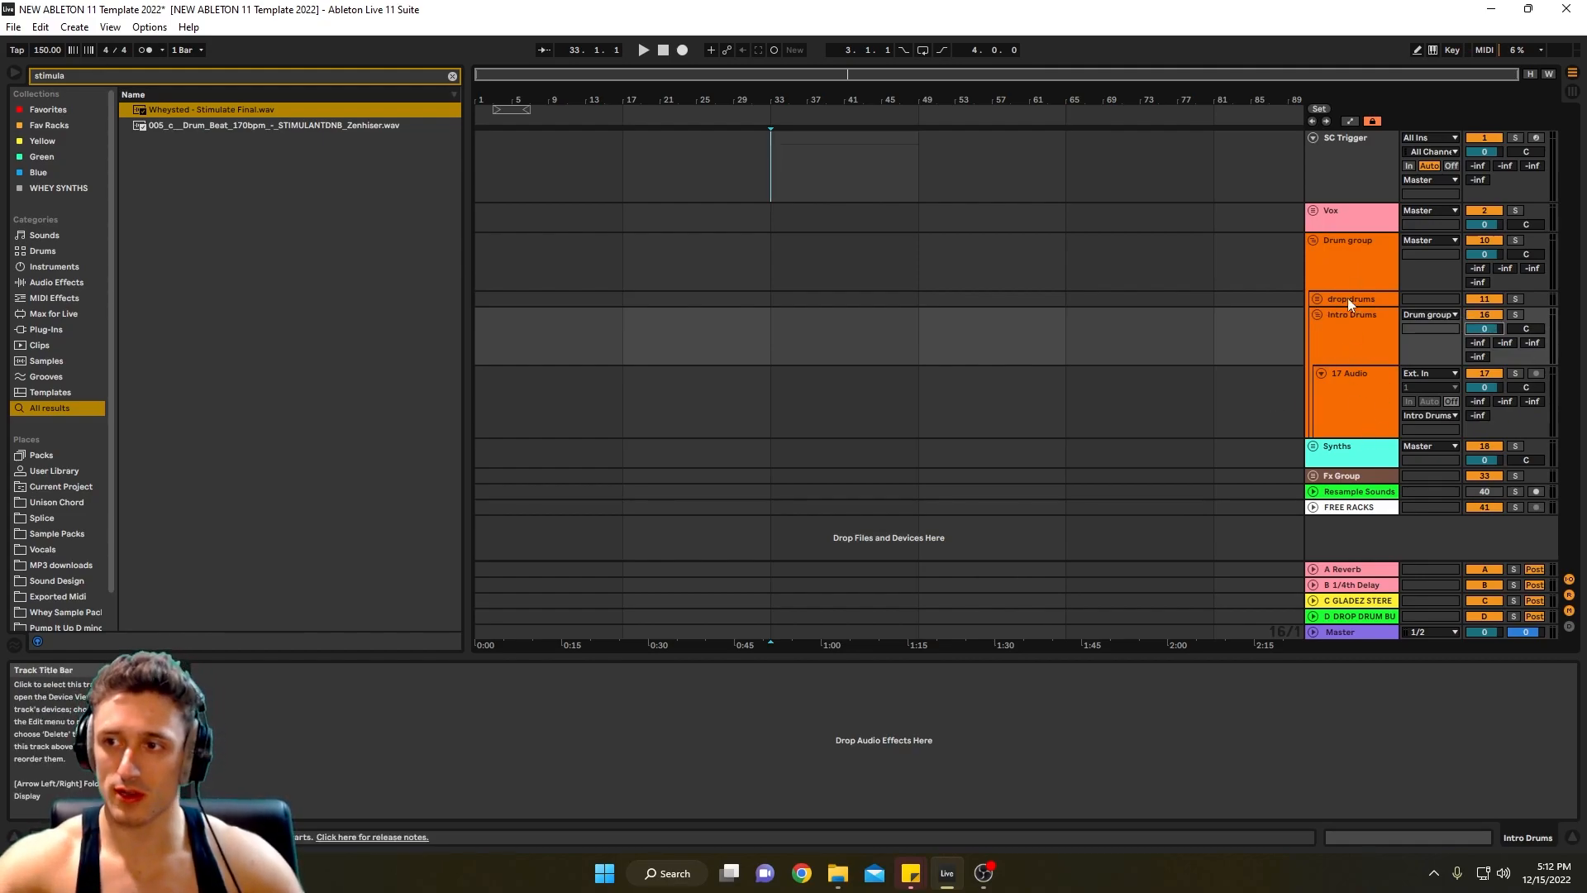
left_click(1317, 299)
scroll(1325, 309, "down", 1)
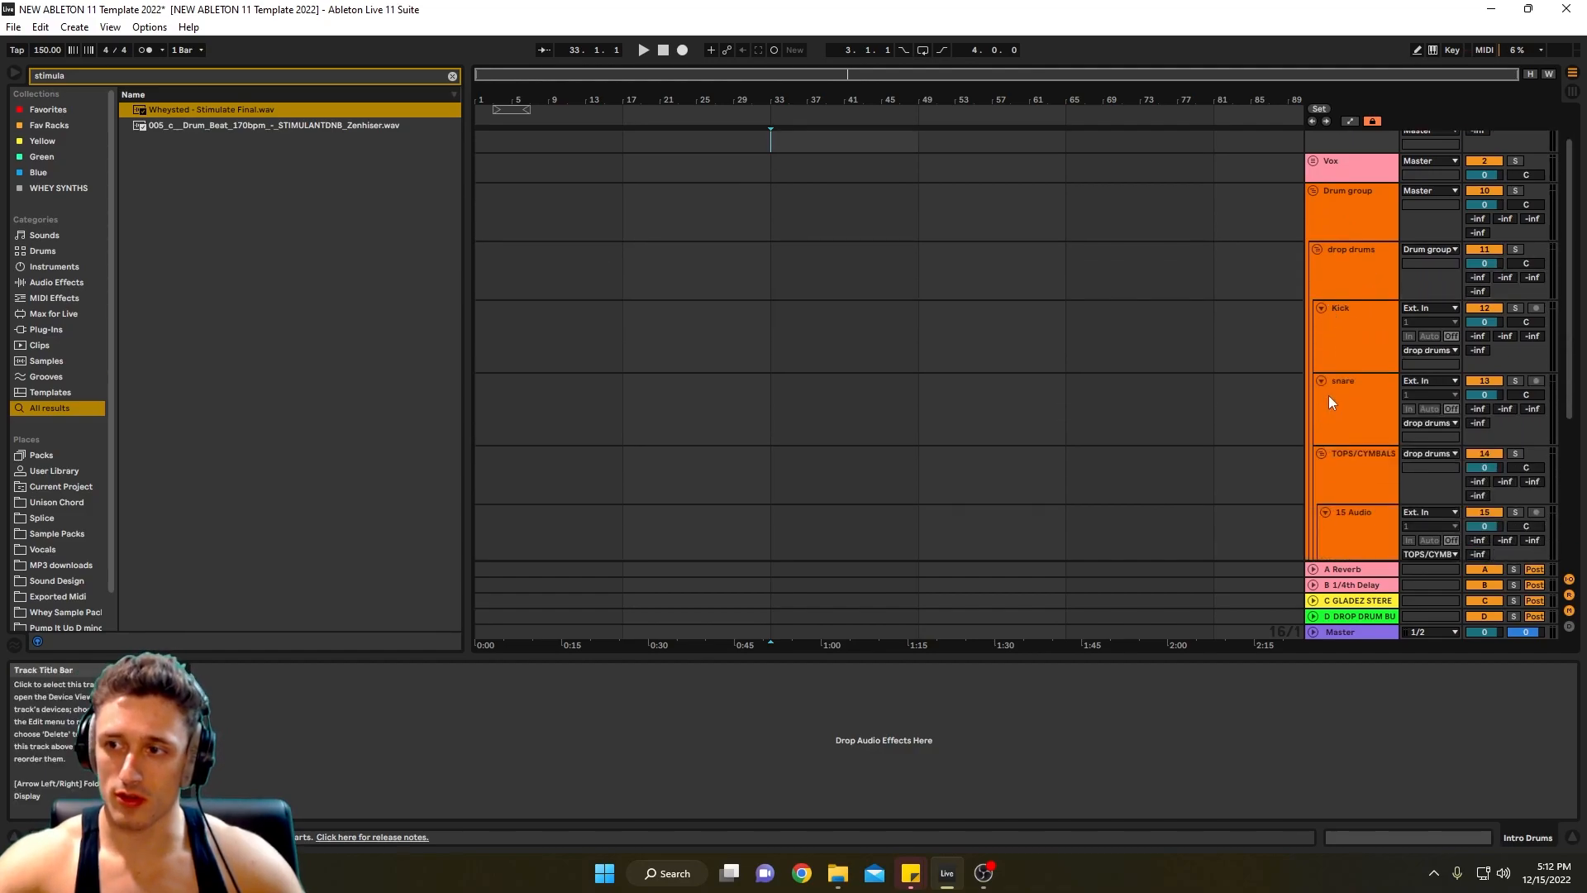
scroll(1322, 396, "down", 3)
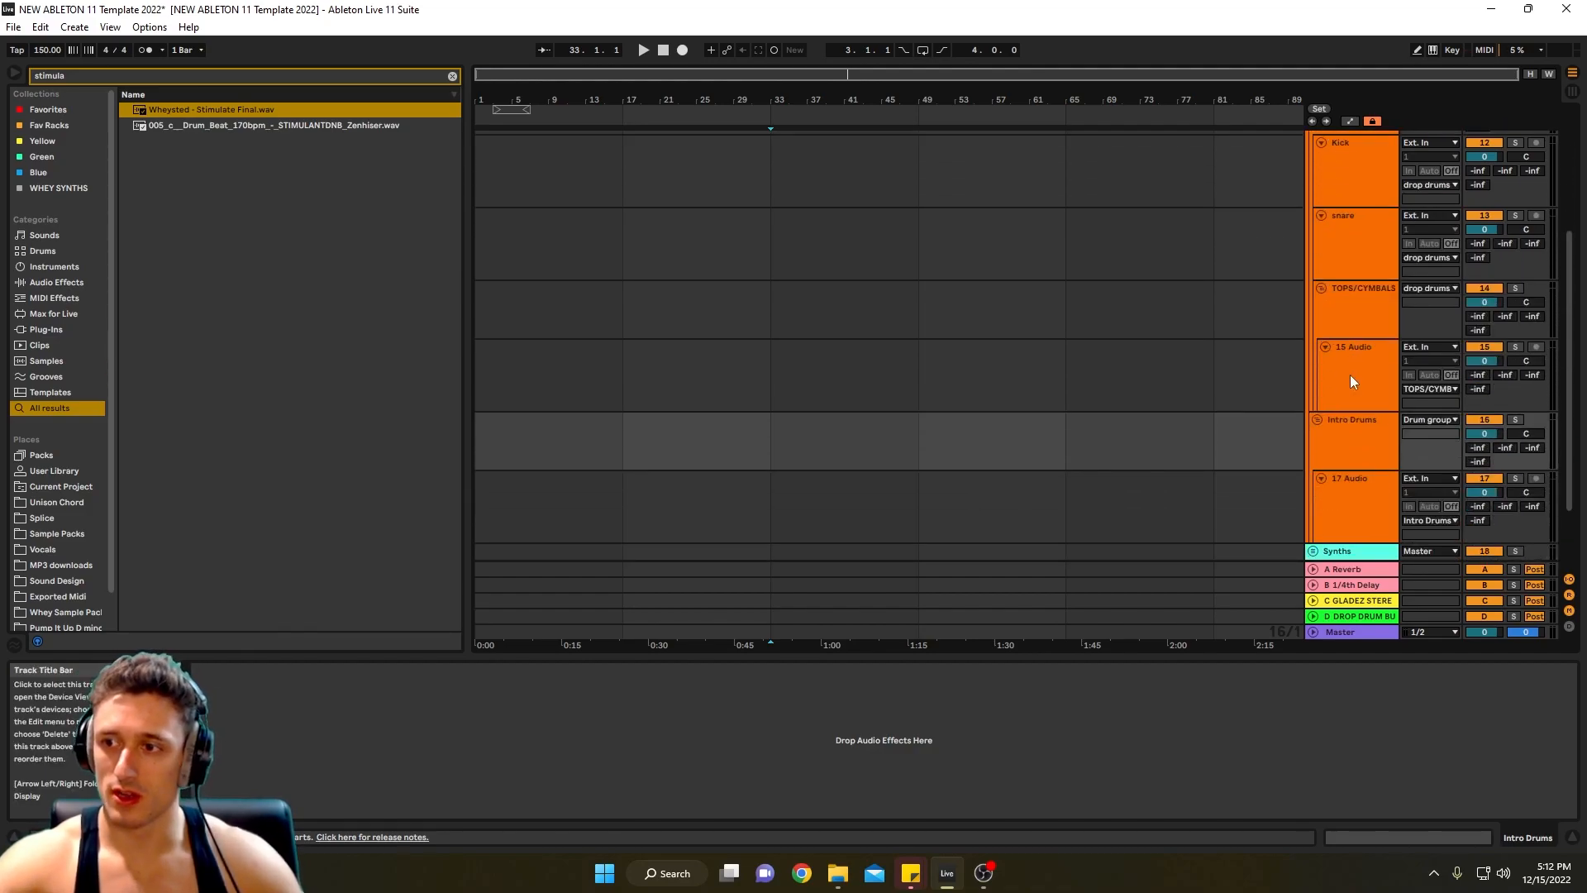
scroll(1349, 372, "up", 1)
left_click(1357, 388)
scroll(1359, 382, "up", 1)
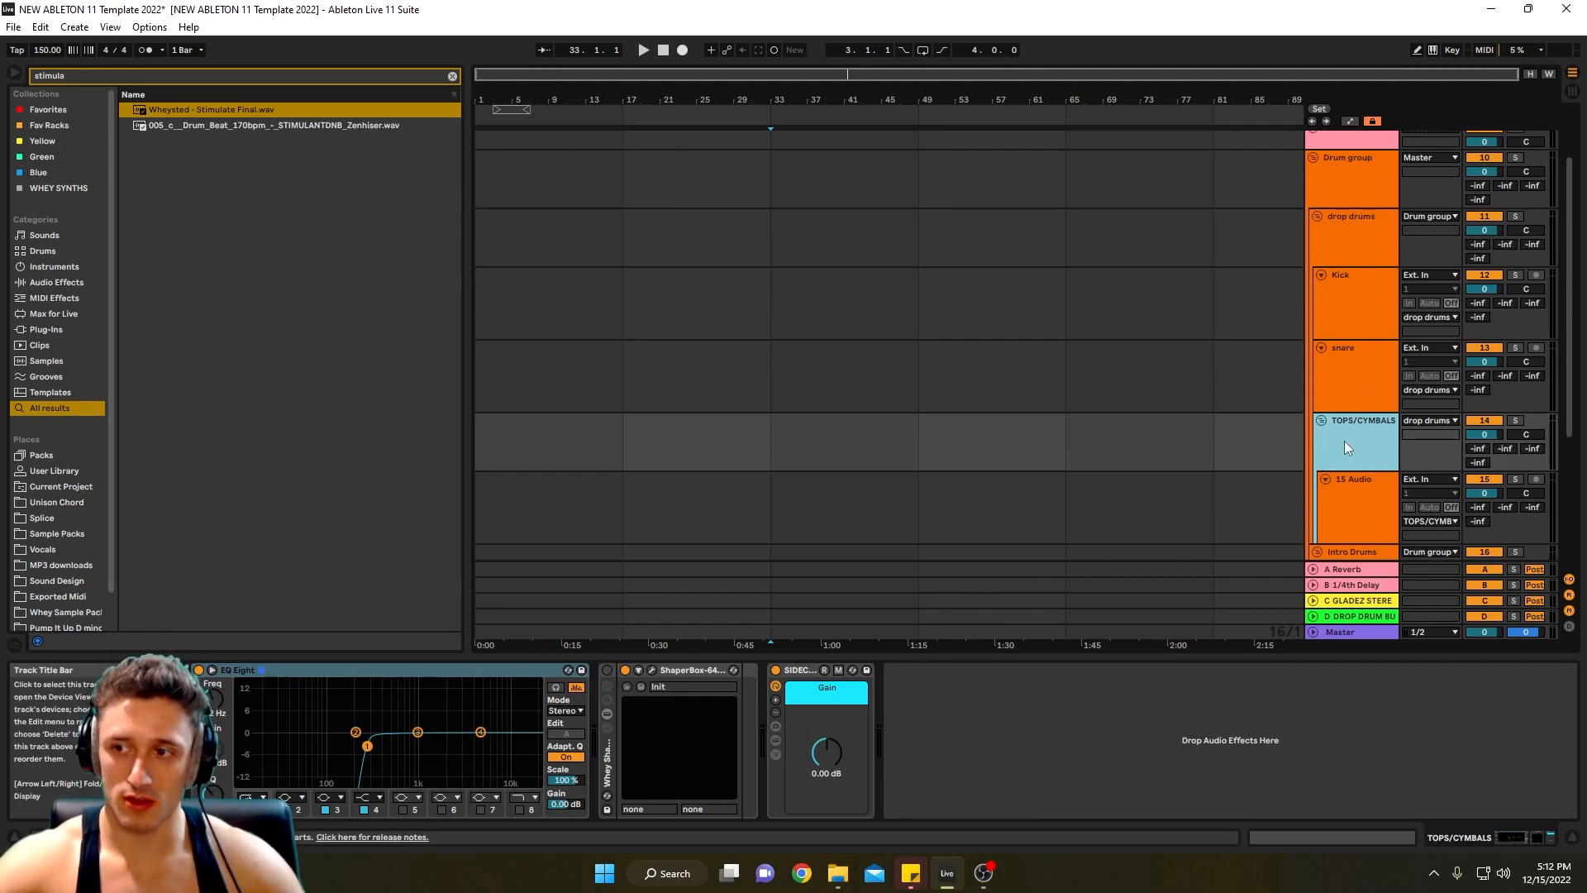
scroll(1344, 440, "up", 1)
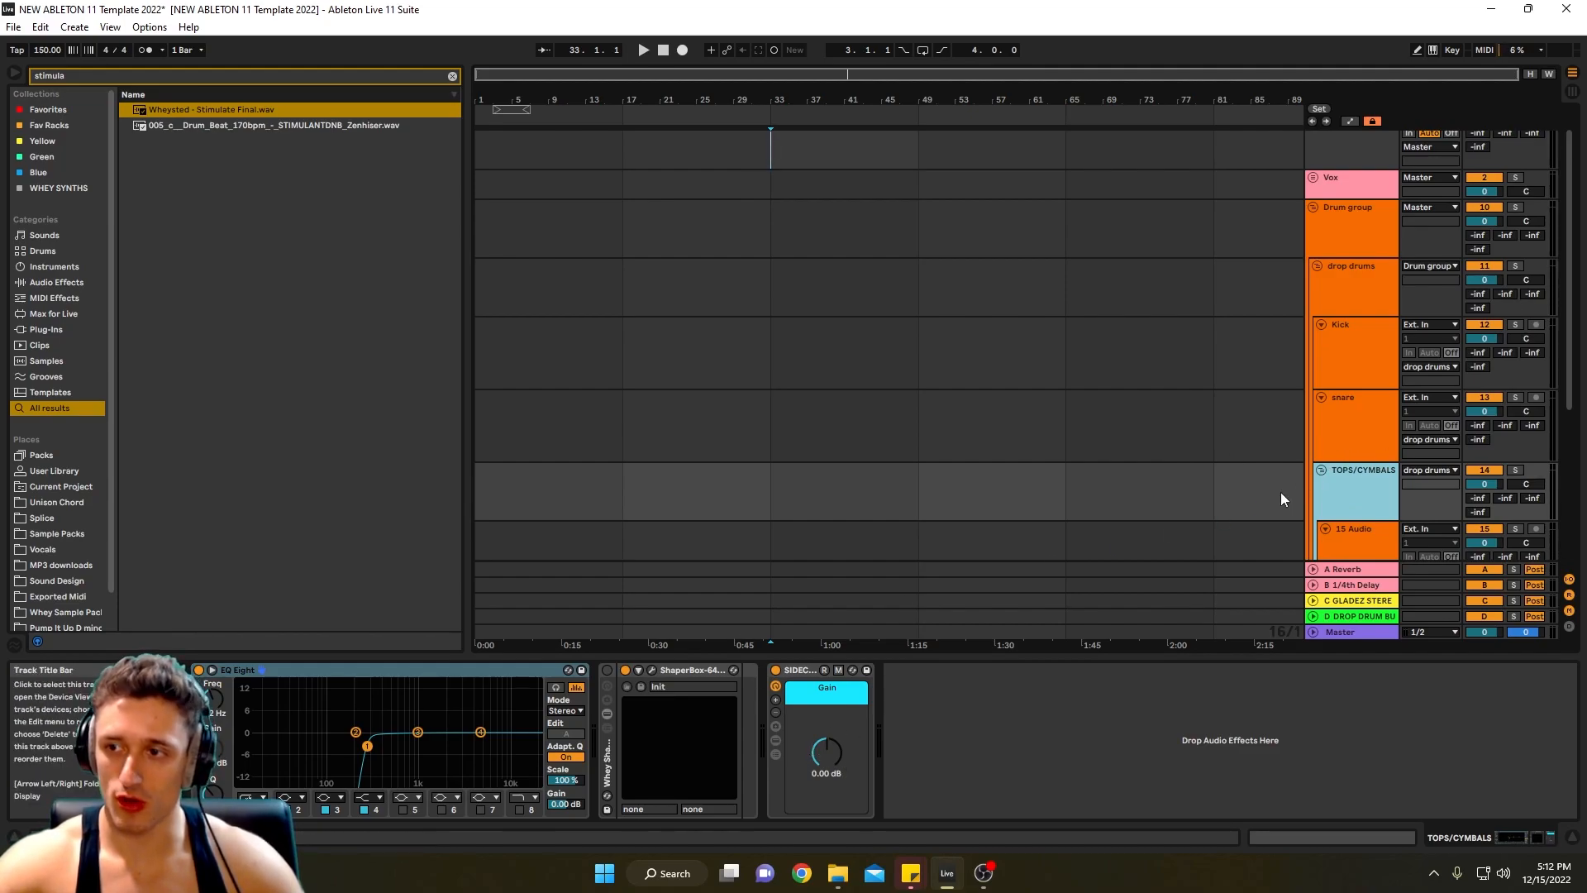
left_click(1321, 470)
- Search the browser for "kick" and place the sample Wyd!_Kick_1.wav on the Kick track at bar 33
left_click(1351, 291)
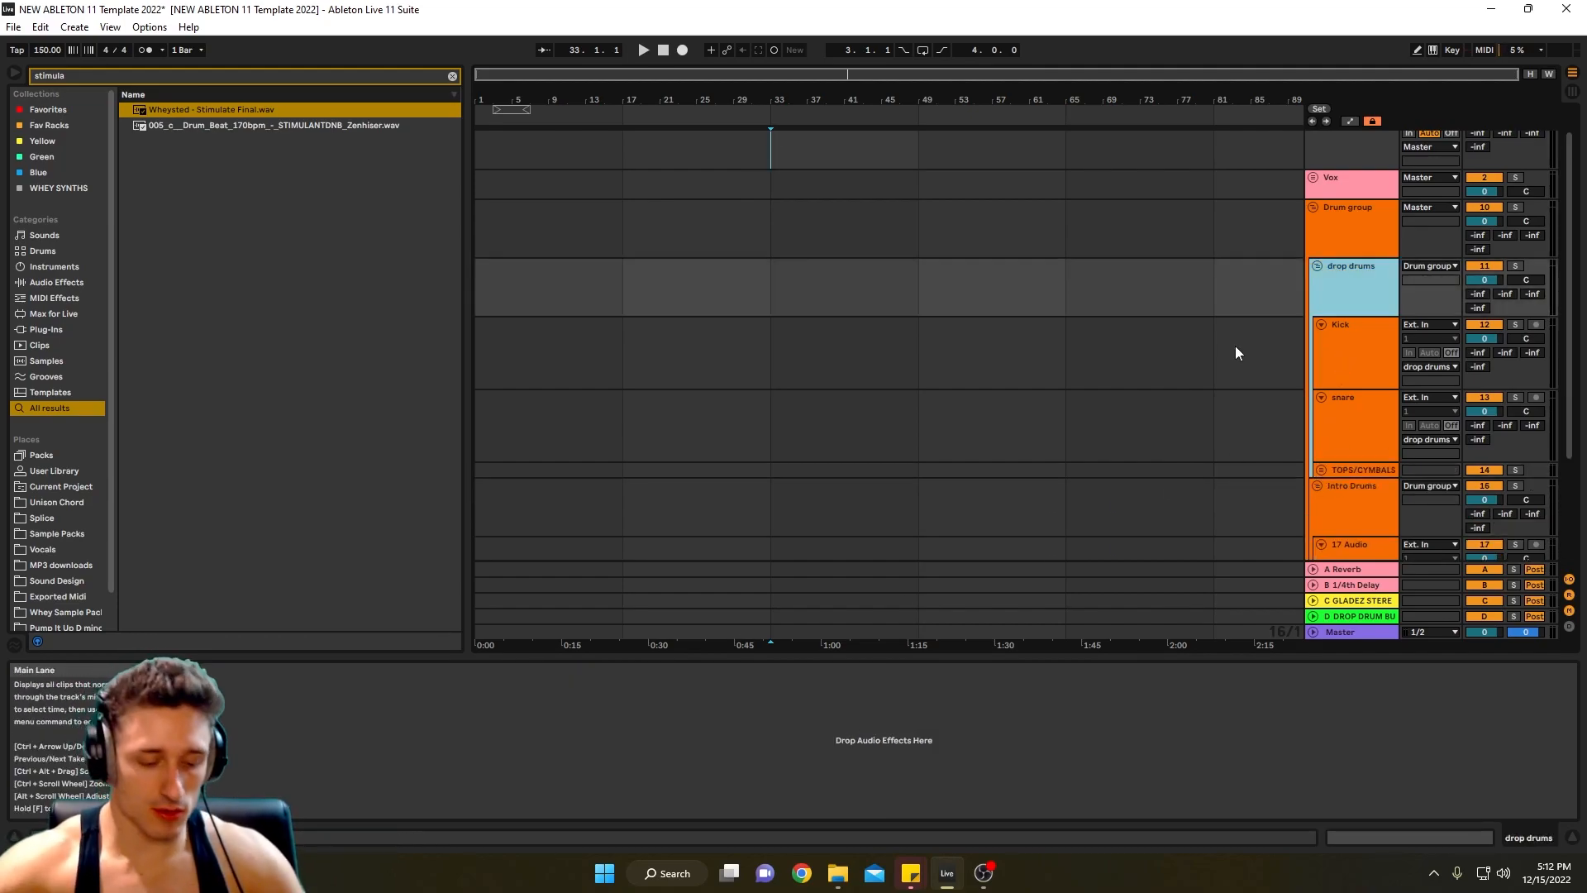
key("ctrl+f")
type("kick")
left_click_drag(183, 235, 703, 369)
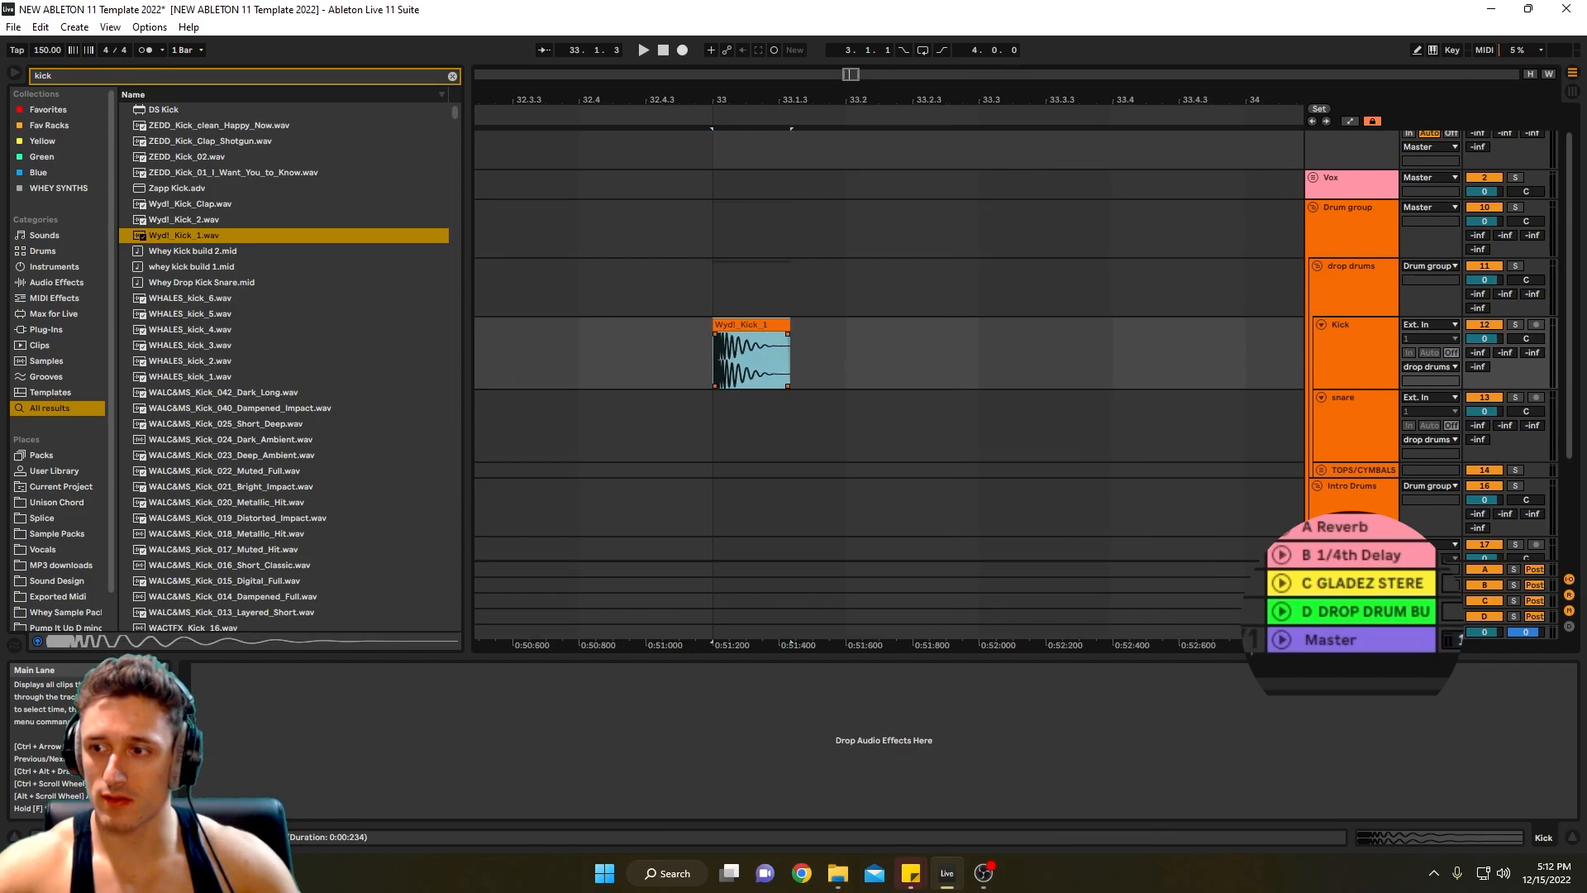
- View the D DROP DRUM BUSS return's compressor, solo the Kick track and play back its kick clip
left_click(1345, 614)
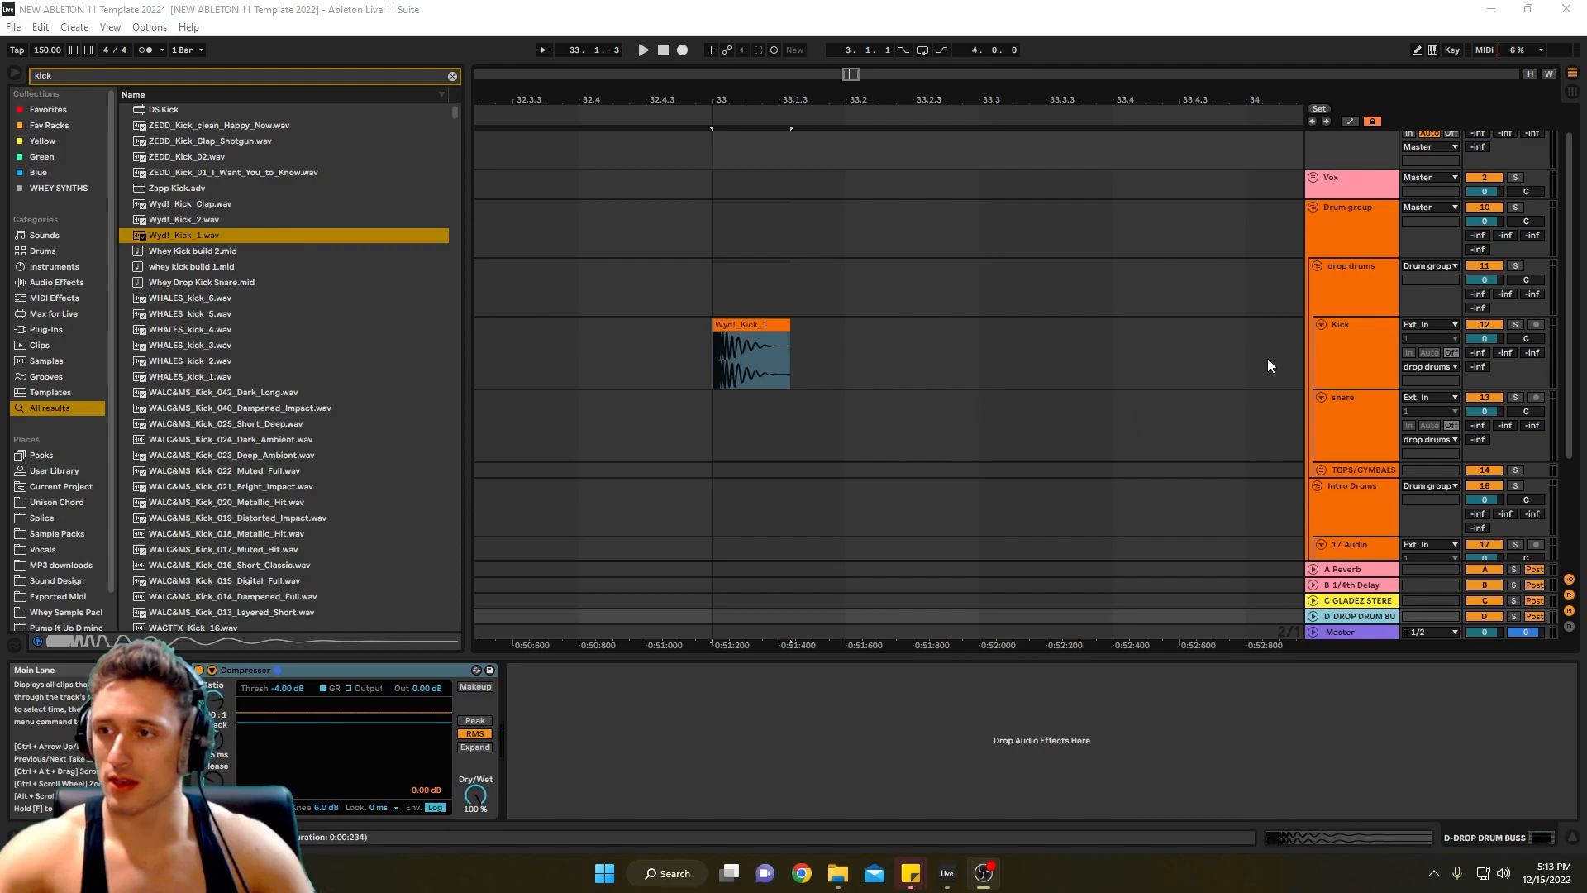
left_click(1343, 353)
left_click(720, 368)
left_click(1514, 325)
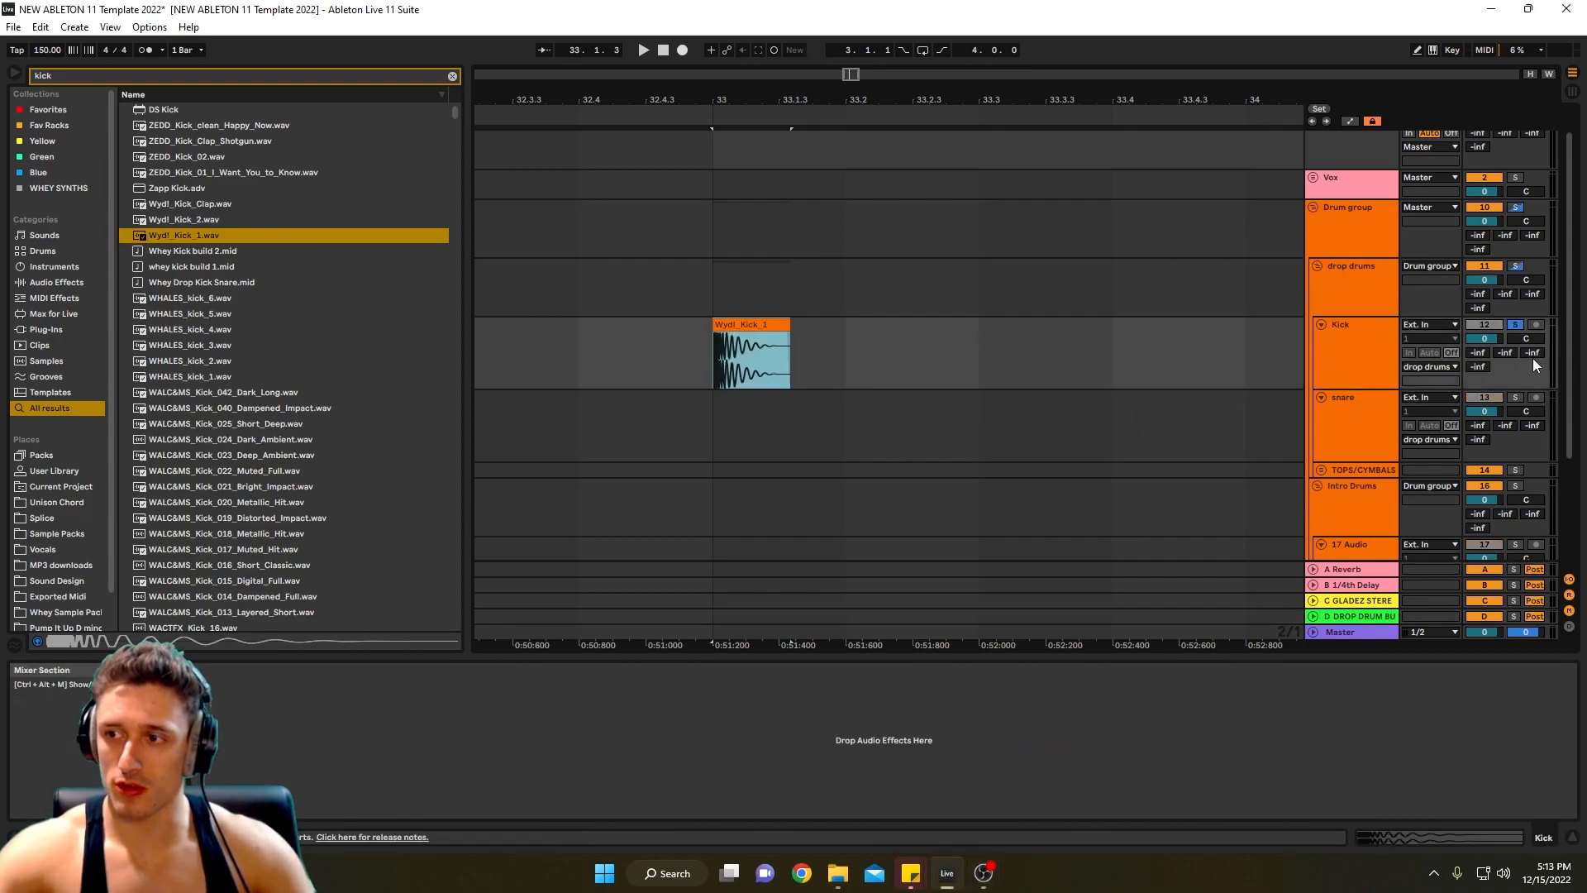
key("space")
key("space")
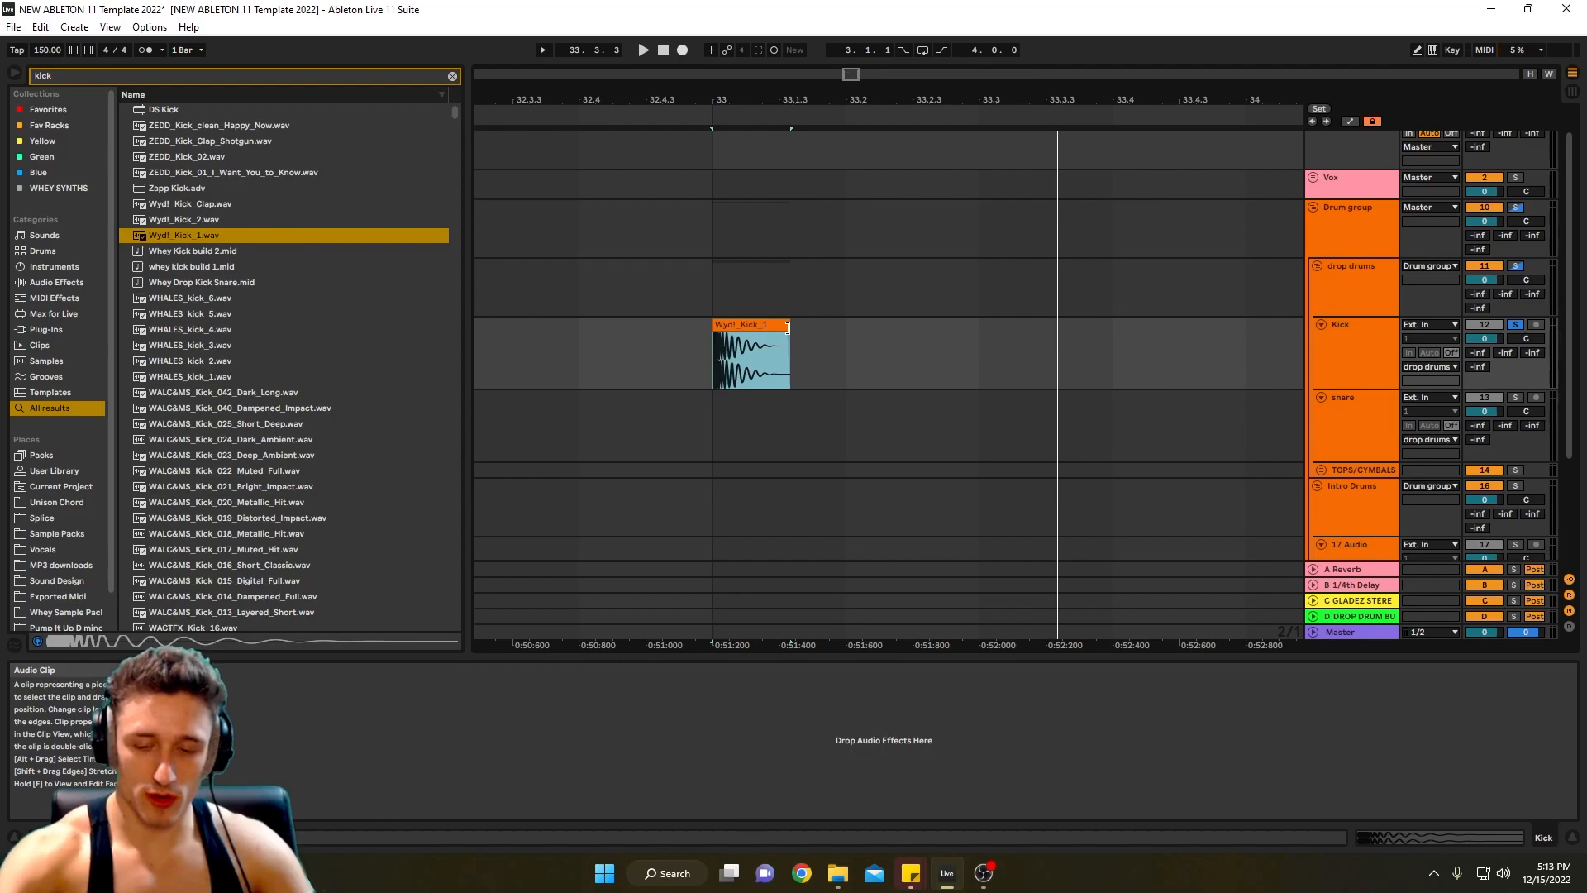
- Delete the kick clip from the Kick track and collapse the whole Drum group
key("Delete")
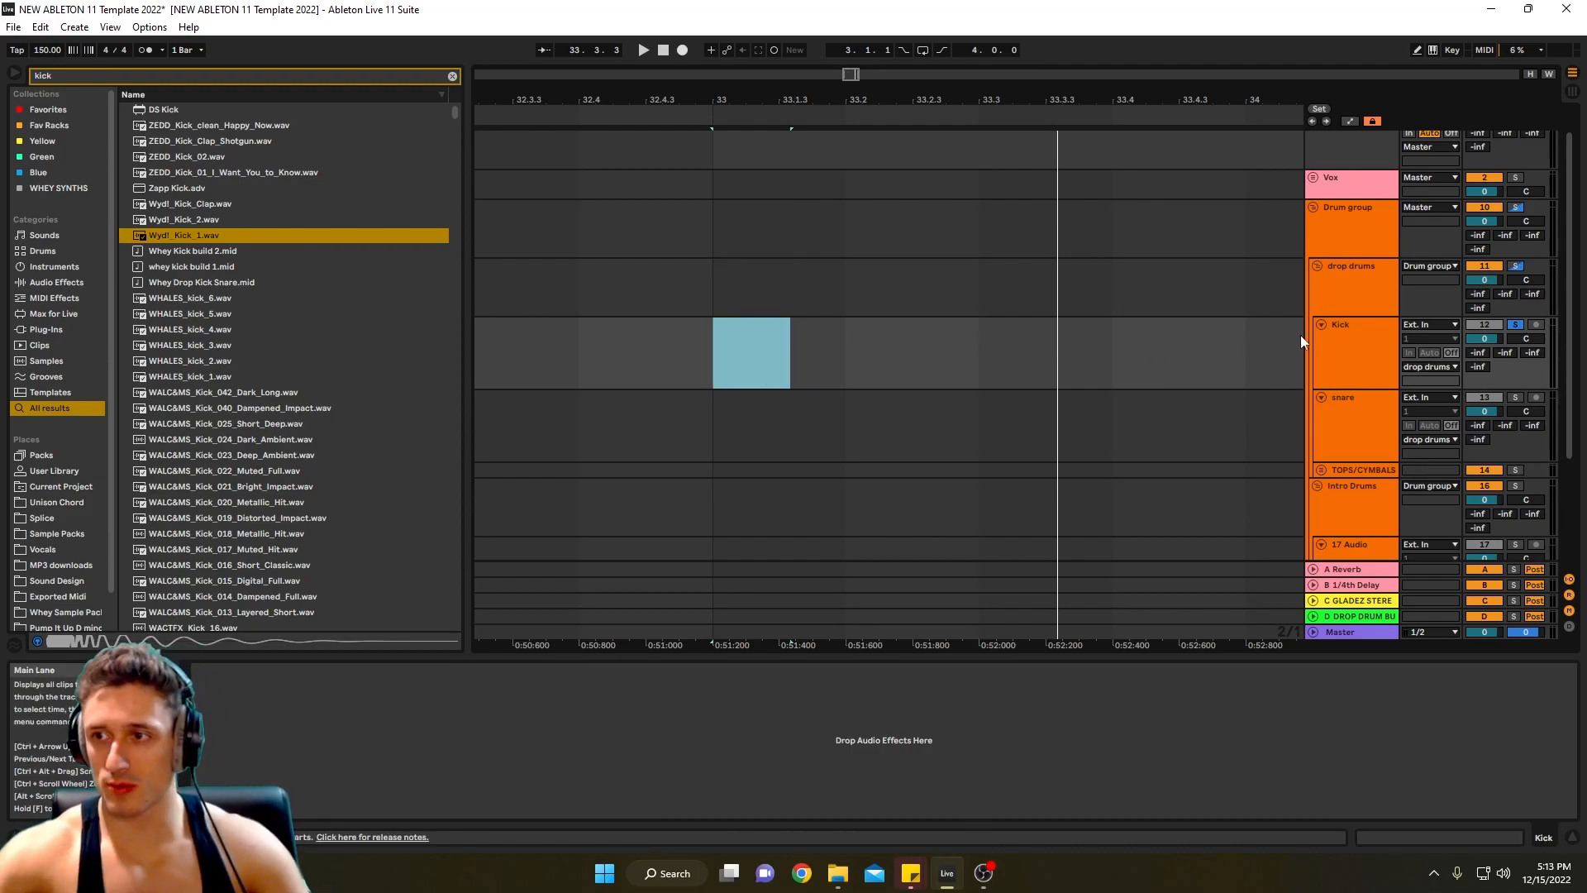
scroll(1258, 355, "down", 2)
left_click(1256, 367)
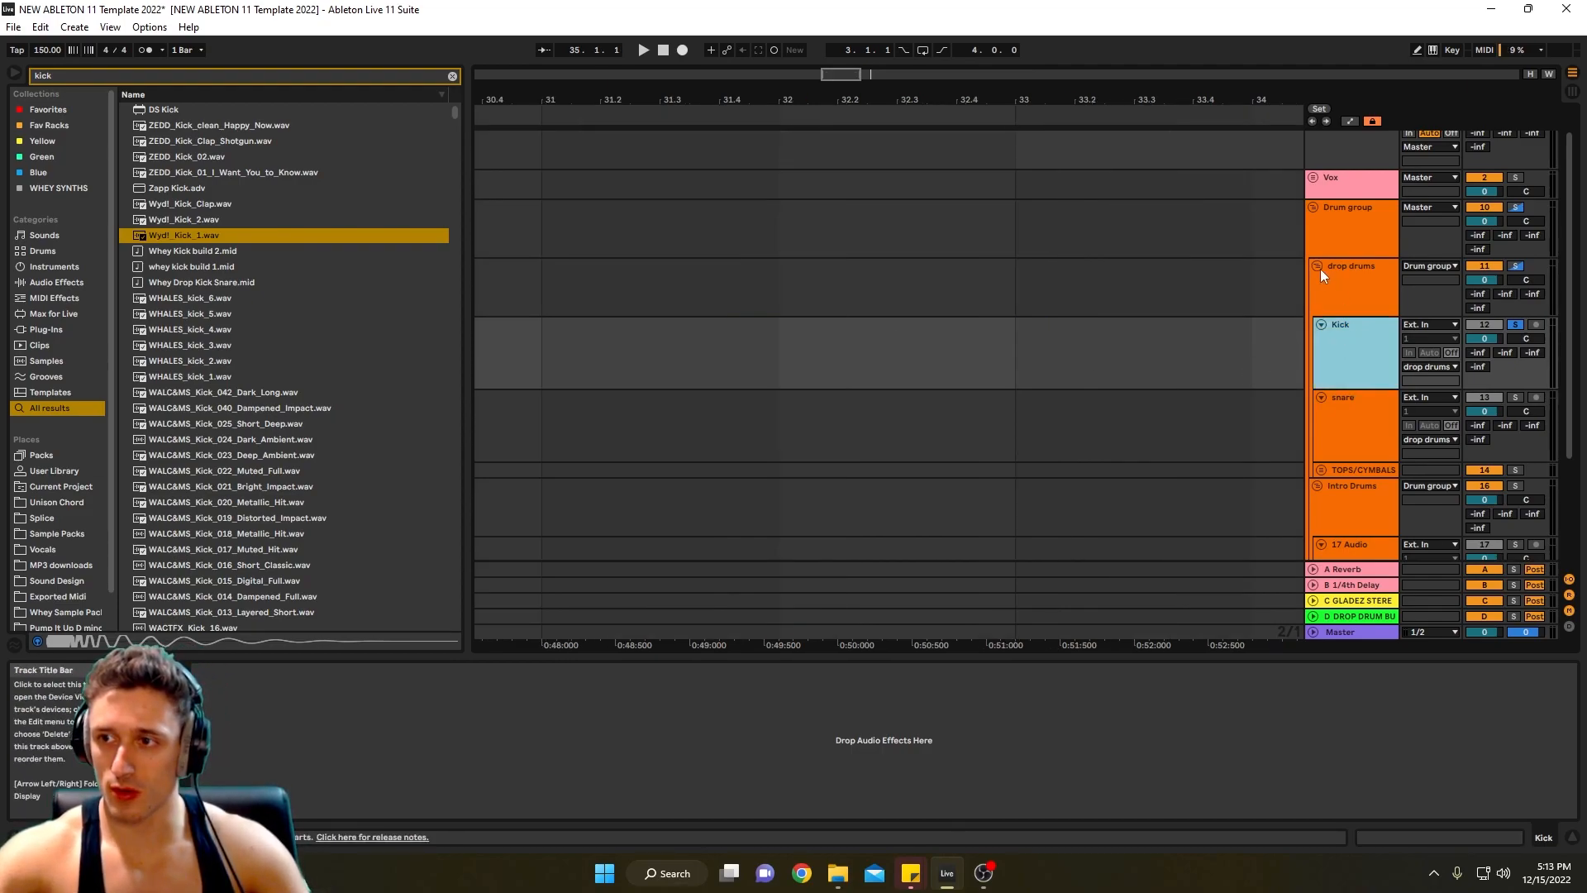
left_click(1312, 207)
left_click(1197, 283)
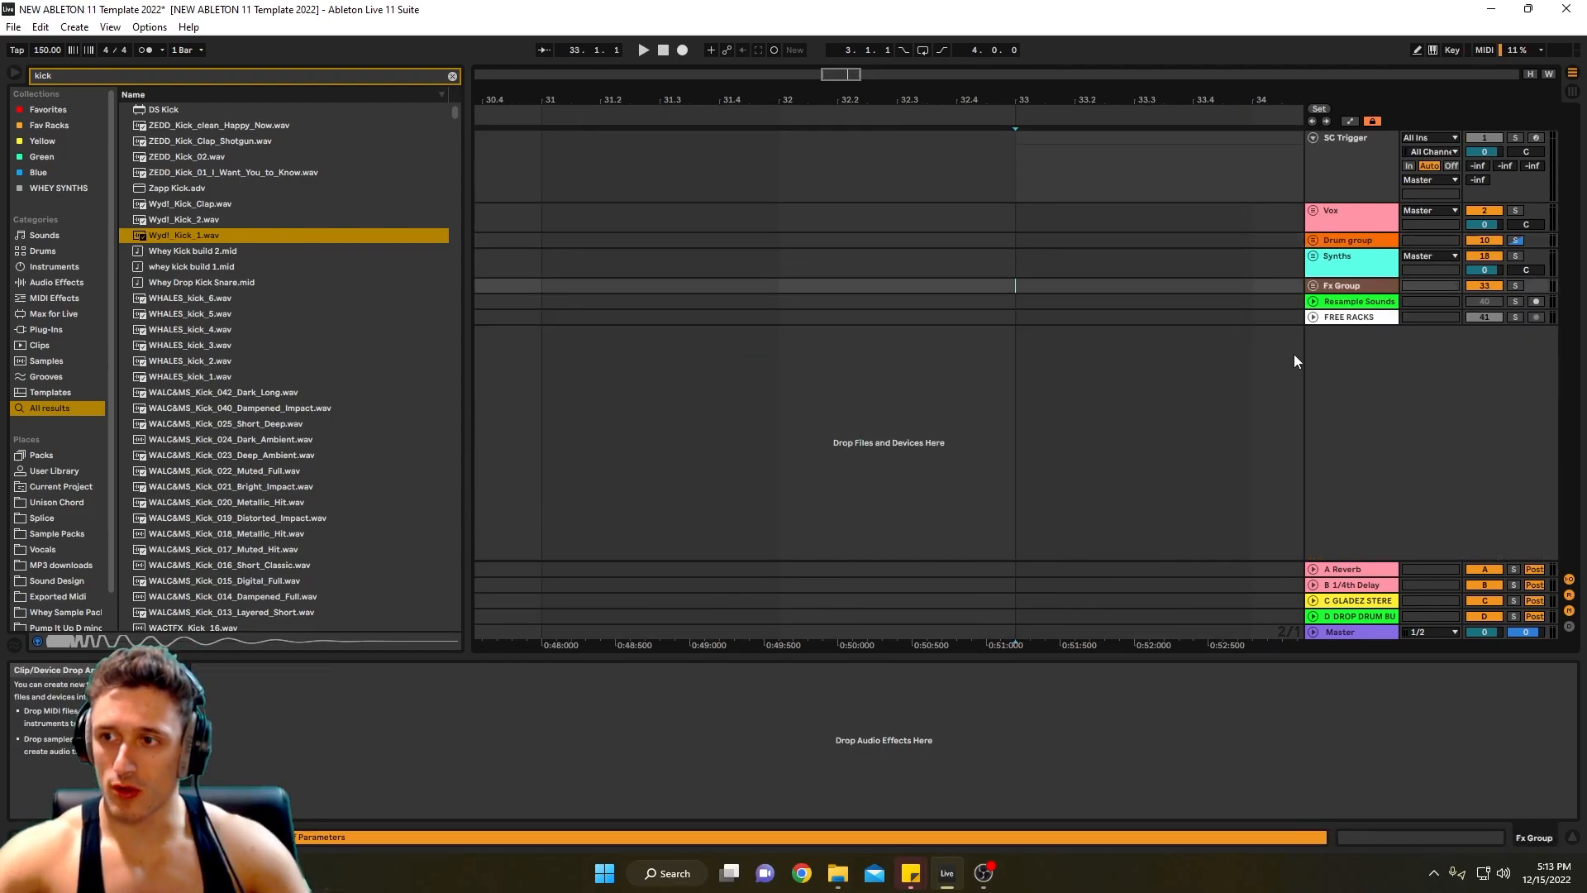
- Expand the Synths group and look at the REF MIDI, Piano and 22 Audio tracks inside Intro Synths
left_click(1320, 259)
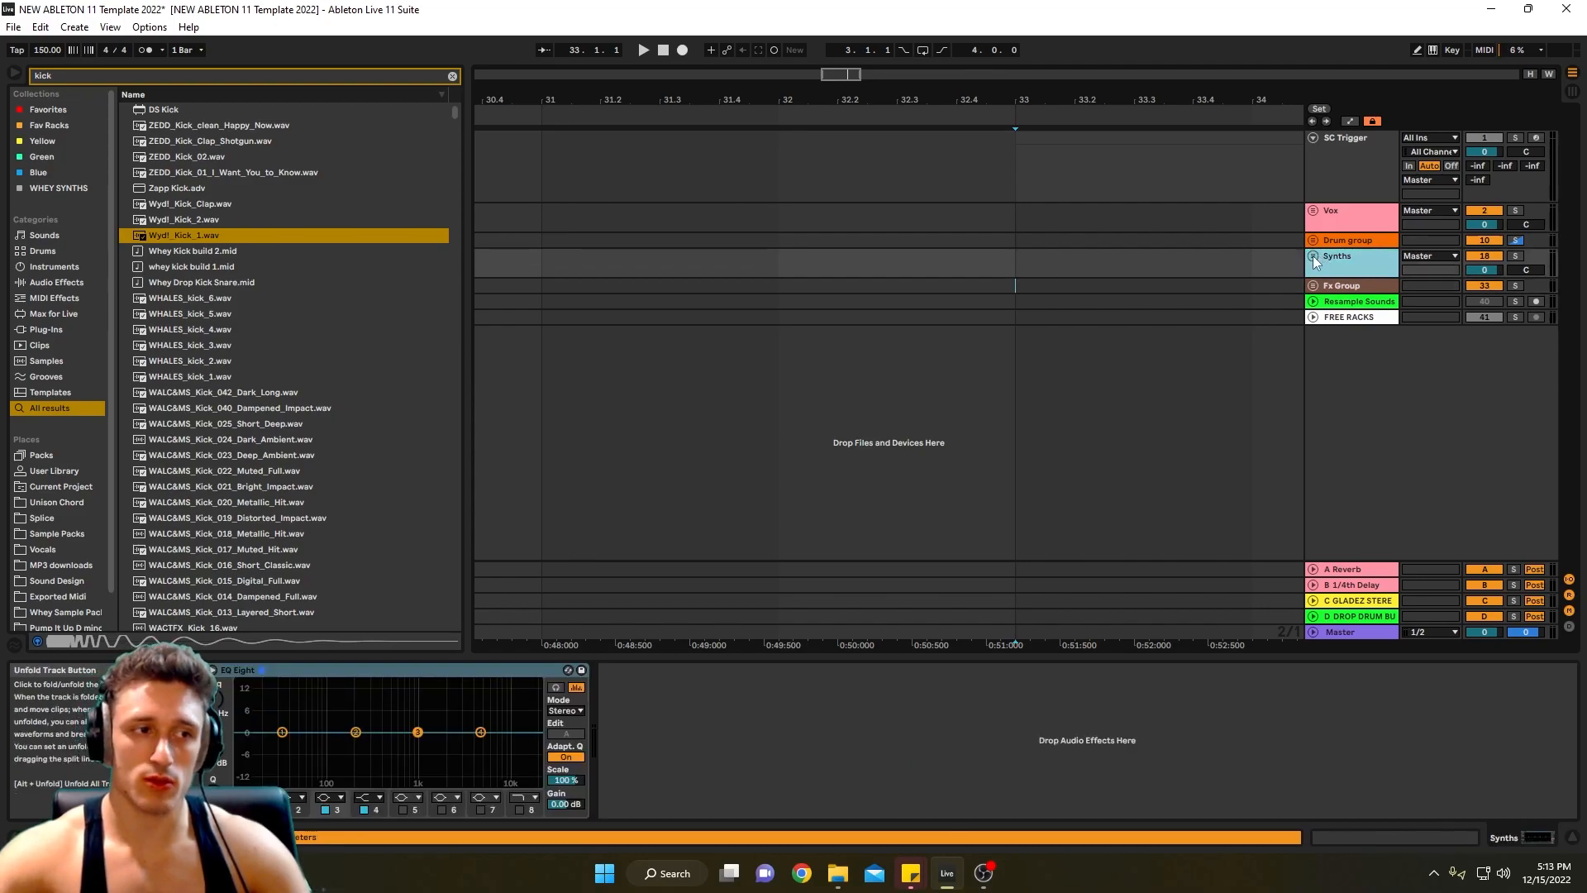
left_click(1312, 257)
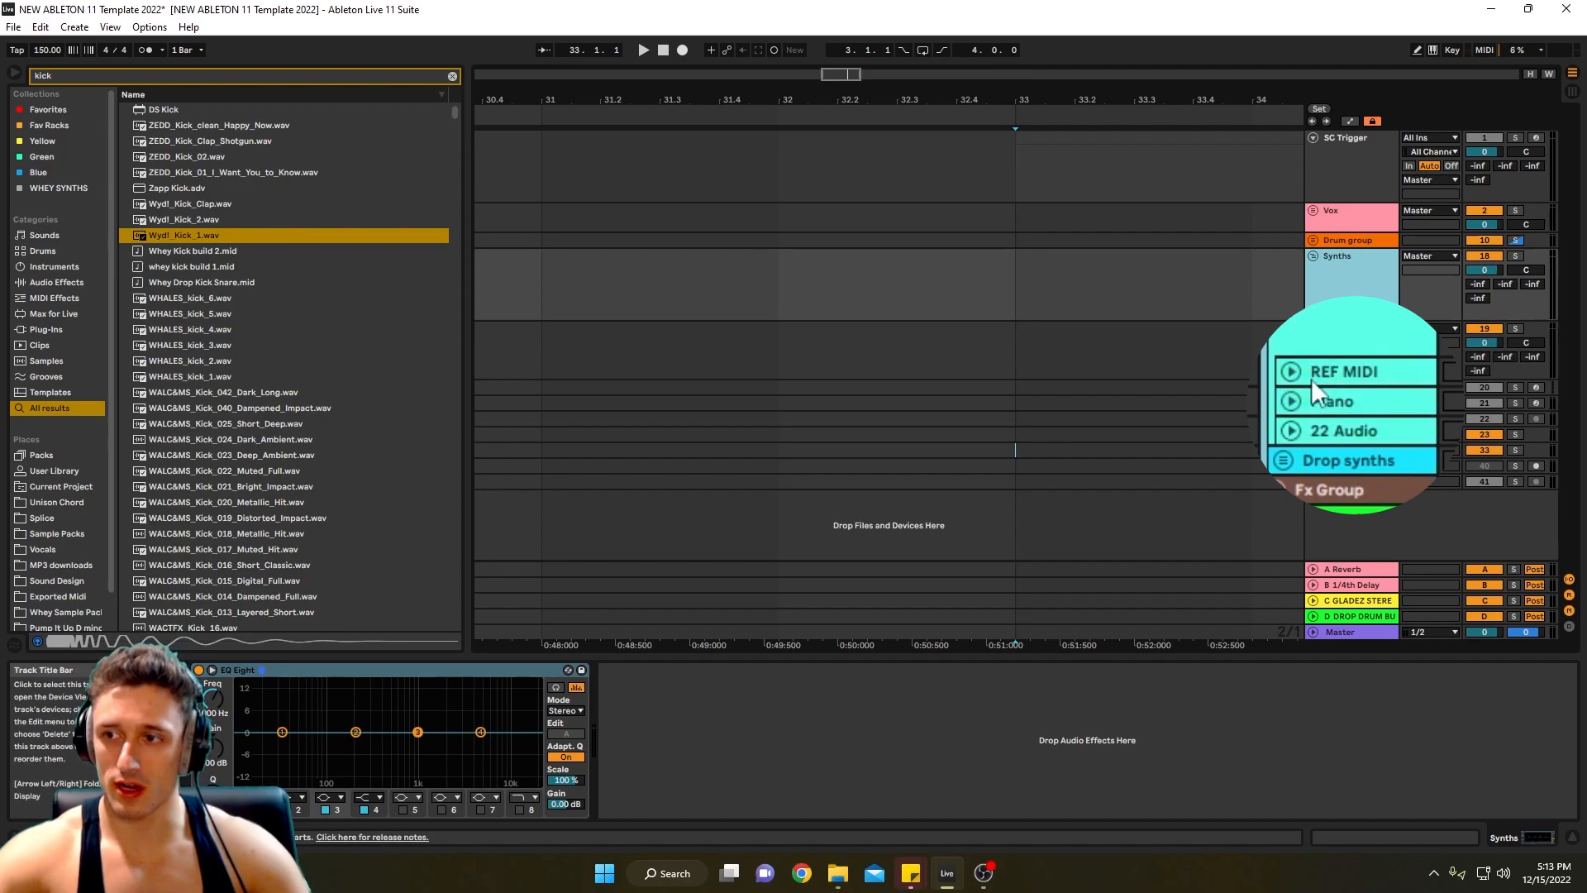
left_click(1311, 378)
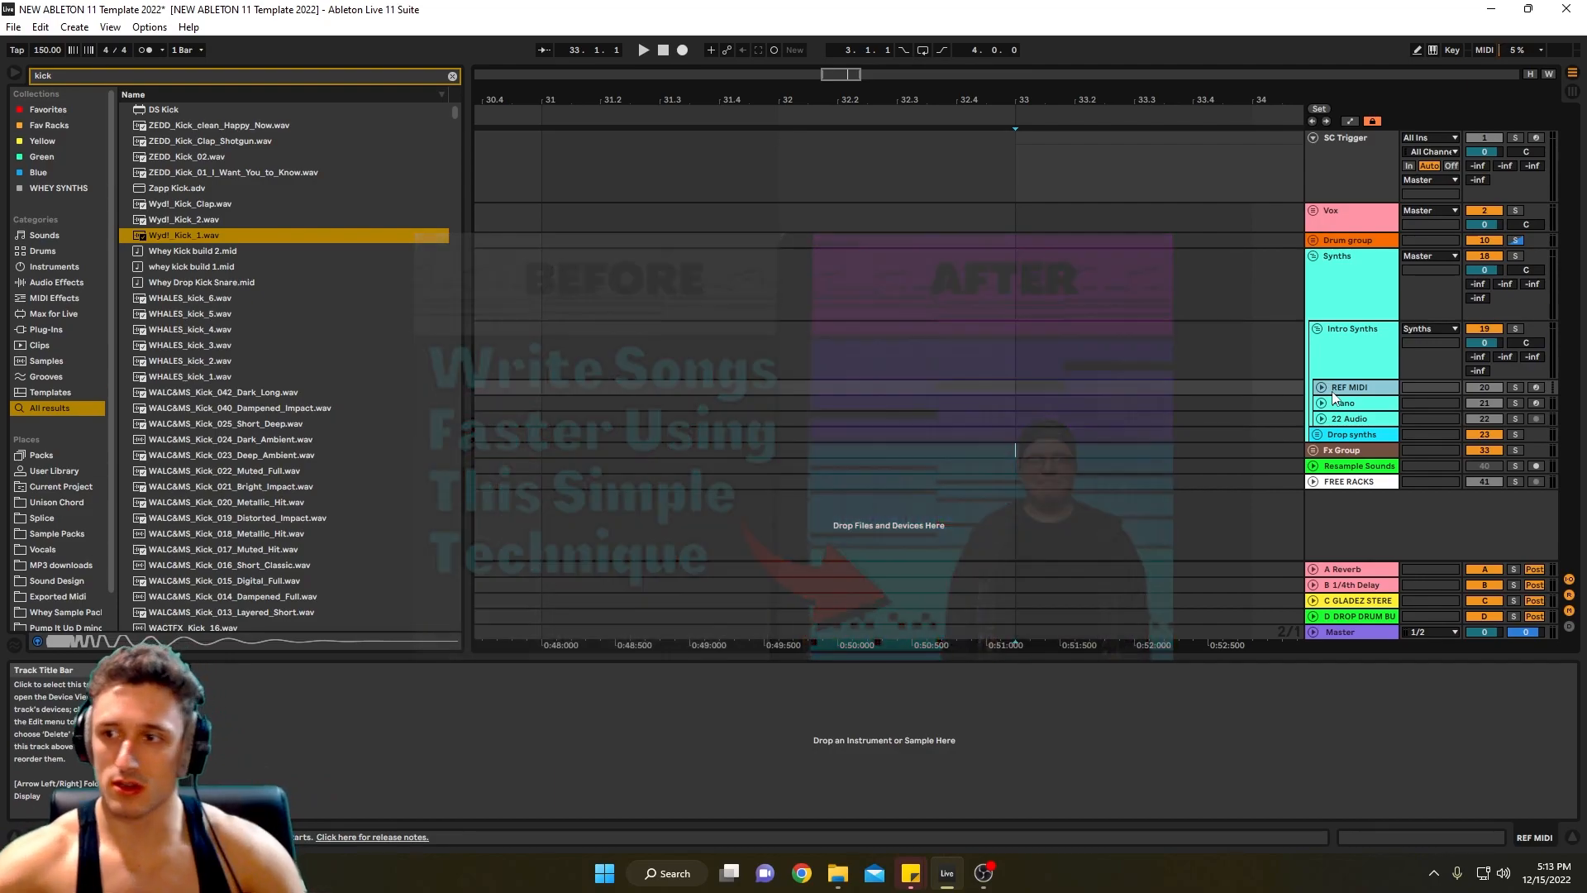
left_click(1342, 403)
left_click(1346, 419)
scroll(1129, 448, "left", 1)
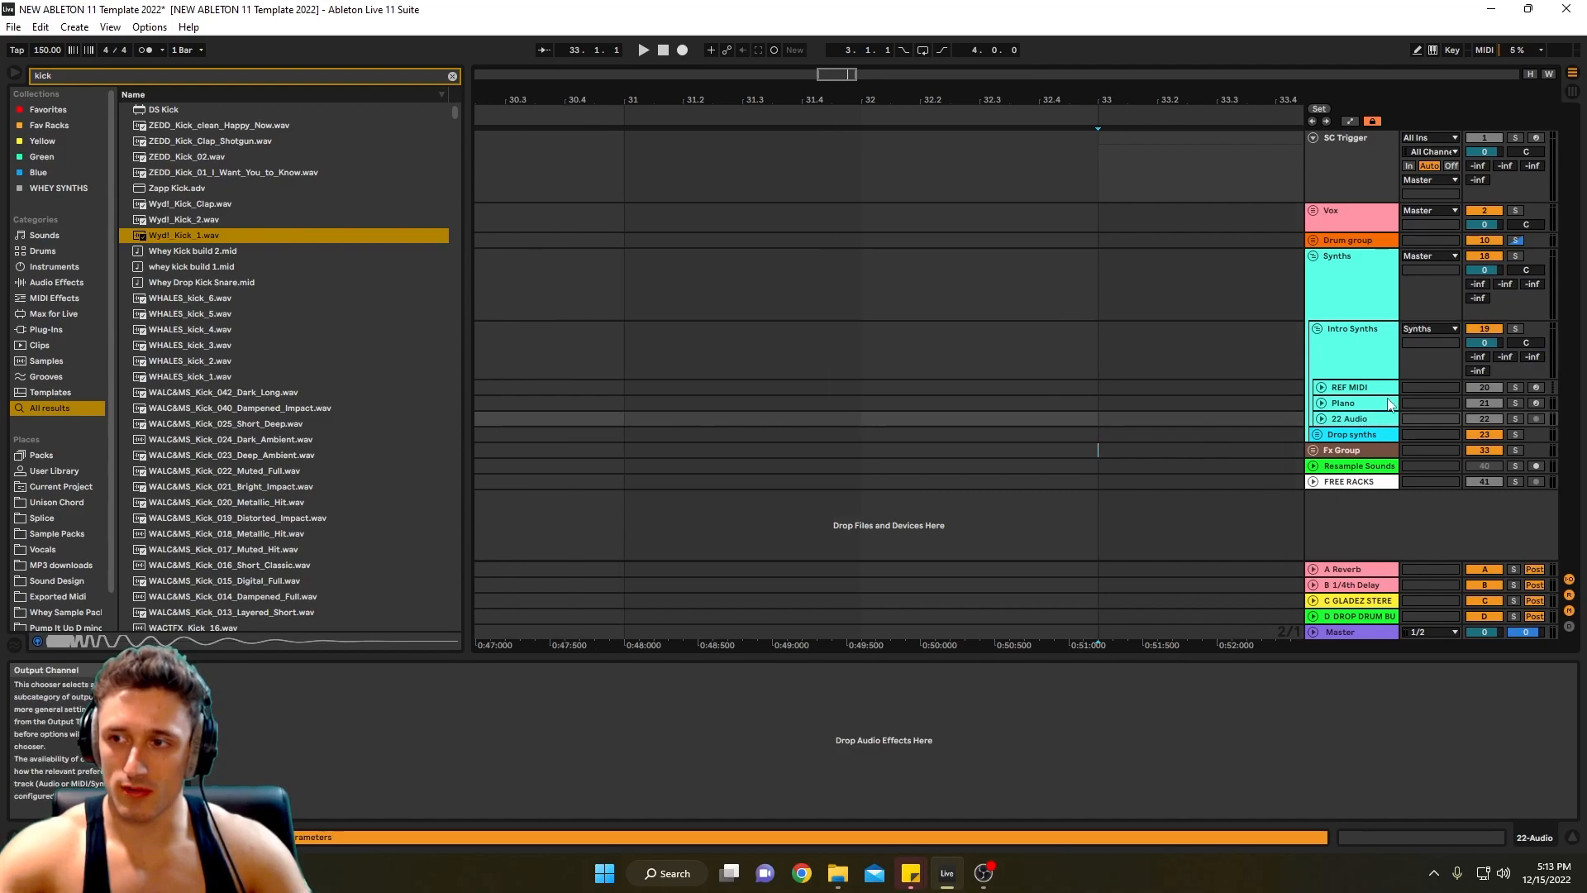
left_click(1392, 403)
- View the Intro Synths group's device chain, unfolding and refolding the Multiband Compression inside its MBC rack
left_click(1345, 329)
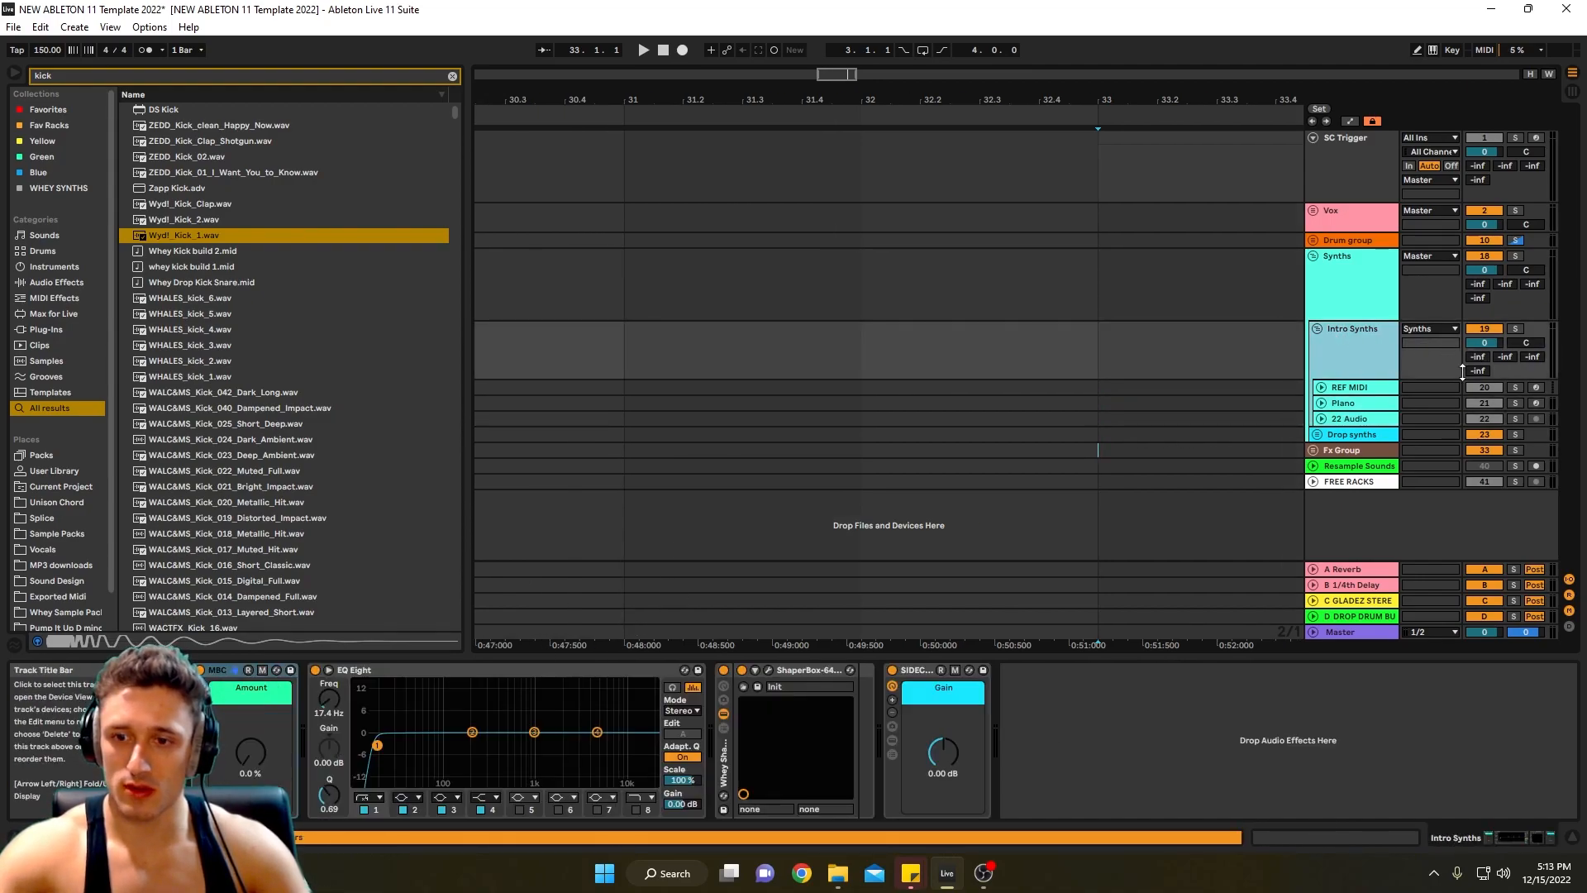
left_click(231, 676)
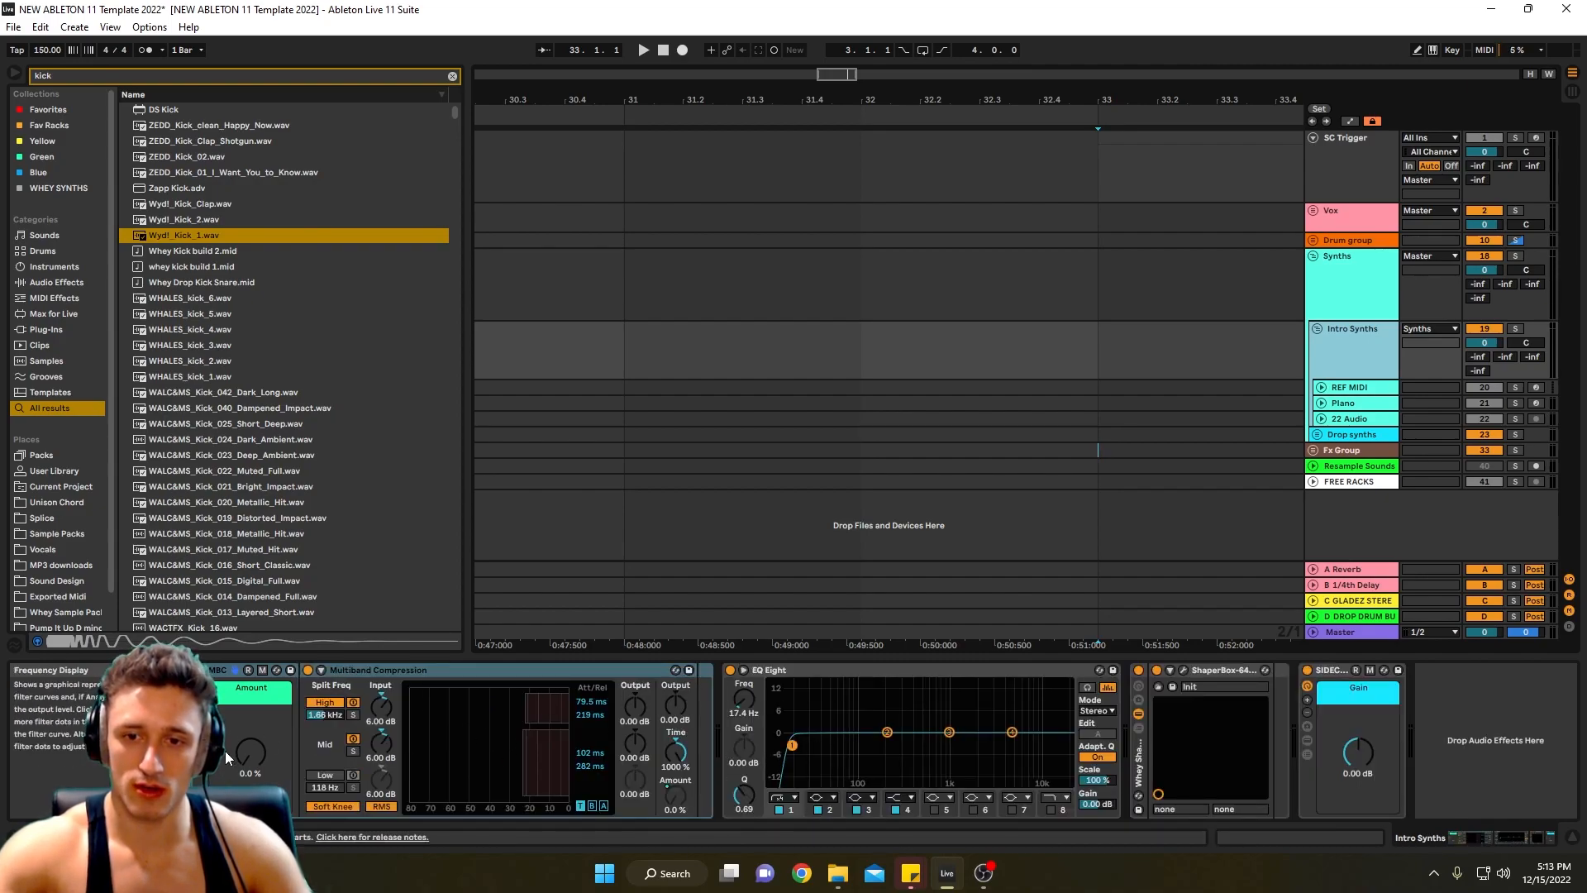
left_click(200, 754)
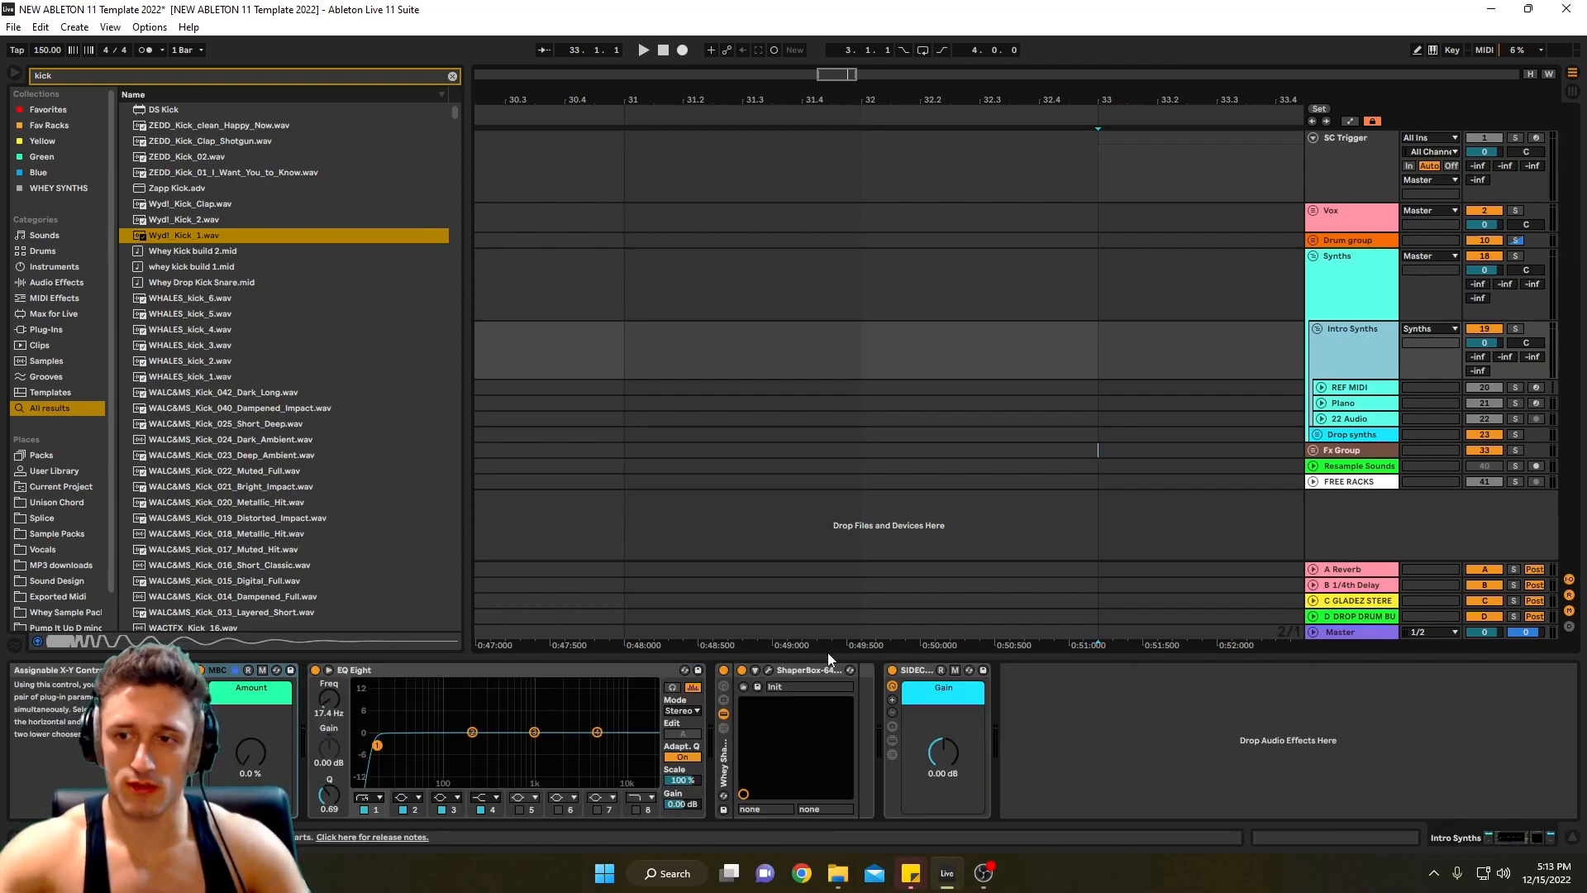
- Collapse the Intro Synths subgroup and expand the Drop synths subgroup
left_click(1317, 328)
left_click(1317, 344)
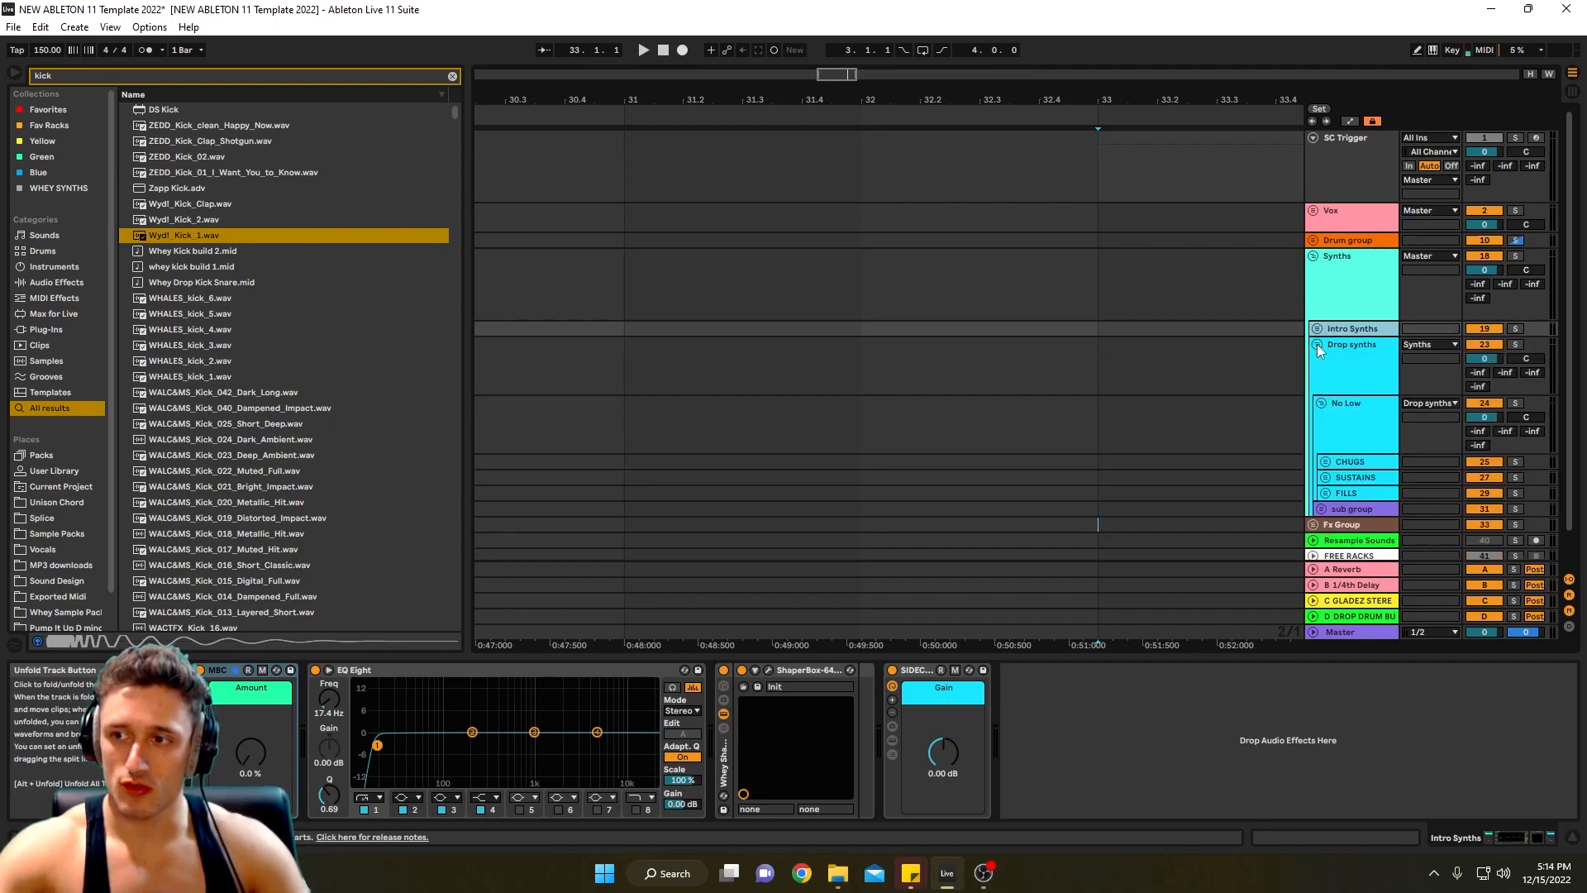
scroll(1333, 404, "down", 2)
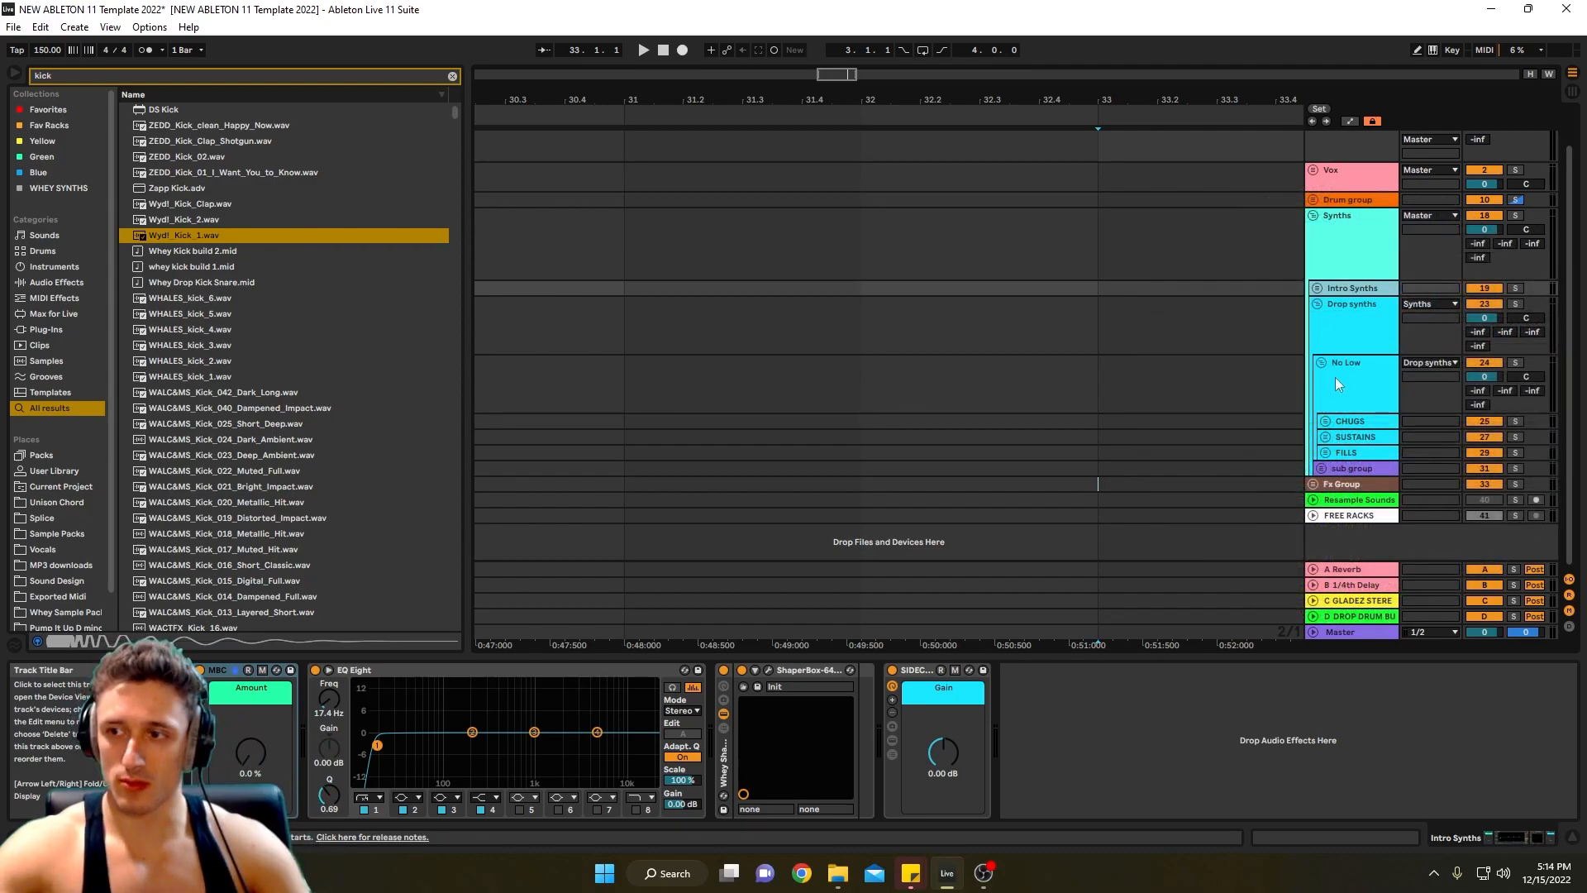
- Examine the No Low group's device chain, from the Adjustment EQ through WHEYBASS GROUP and EQ Cut 100 to the clipper rack
left_click(1335, 376)
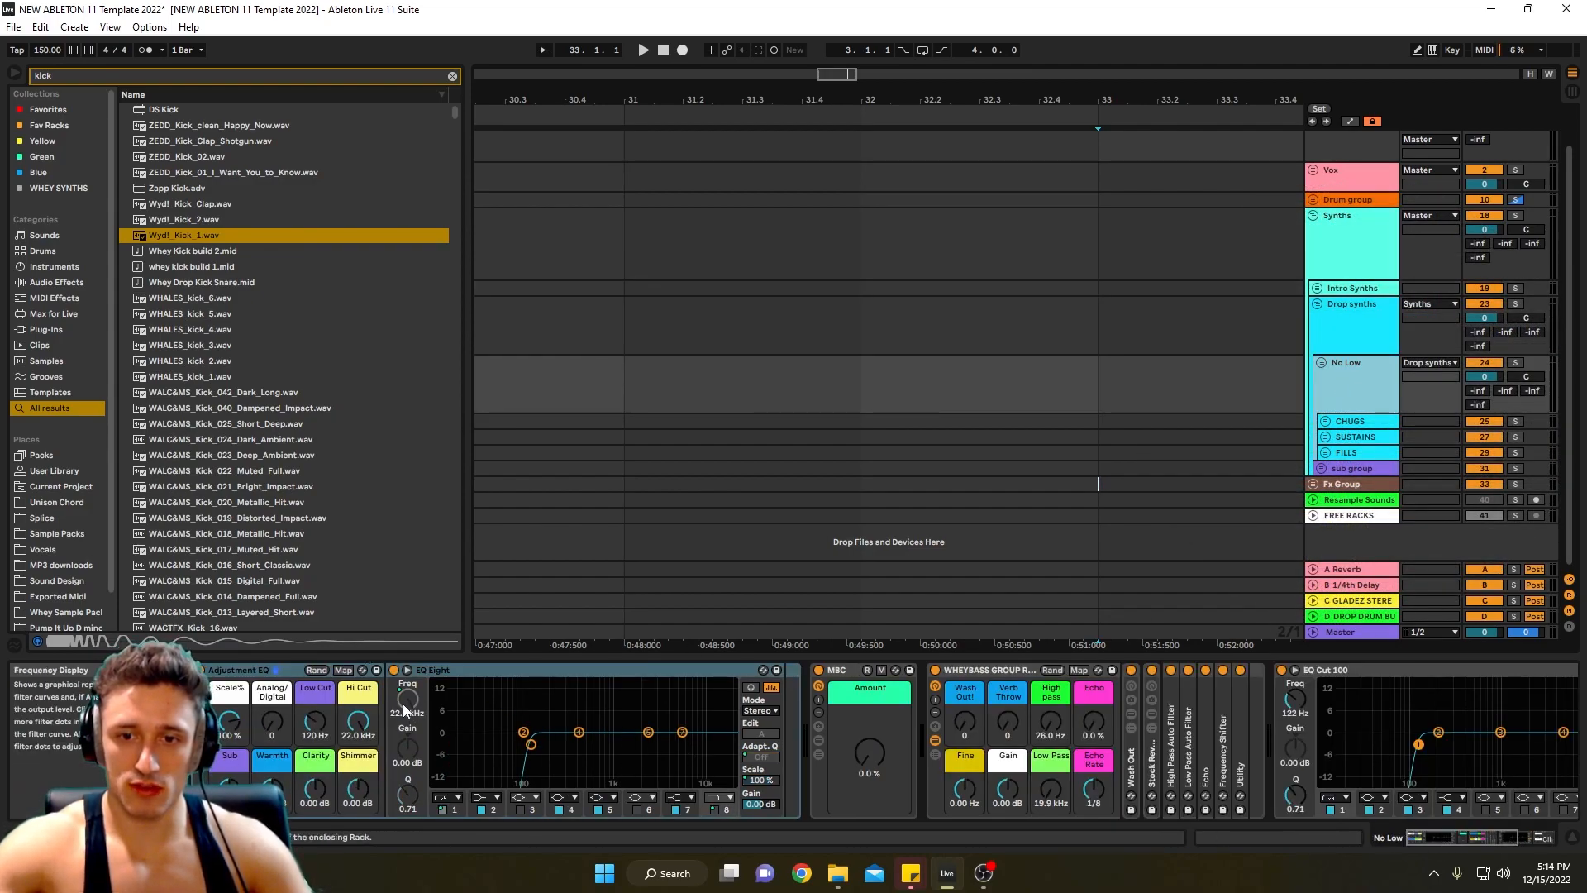
left_click_drag(359, 723, 315, 781)
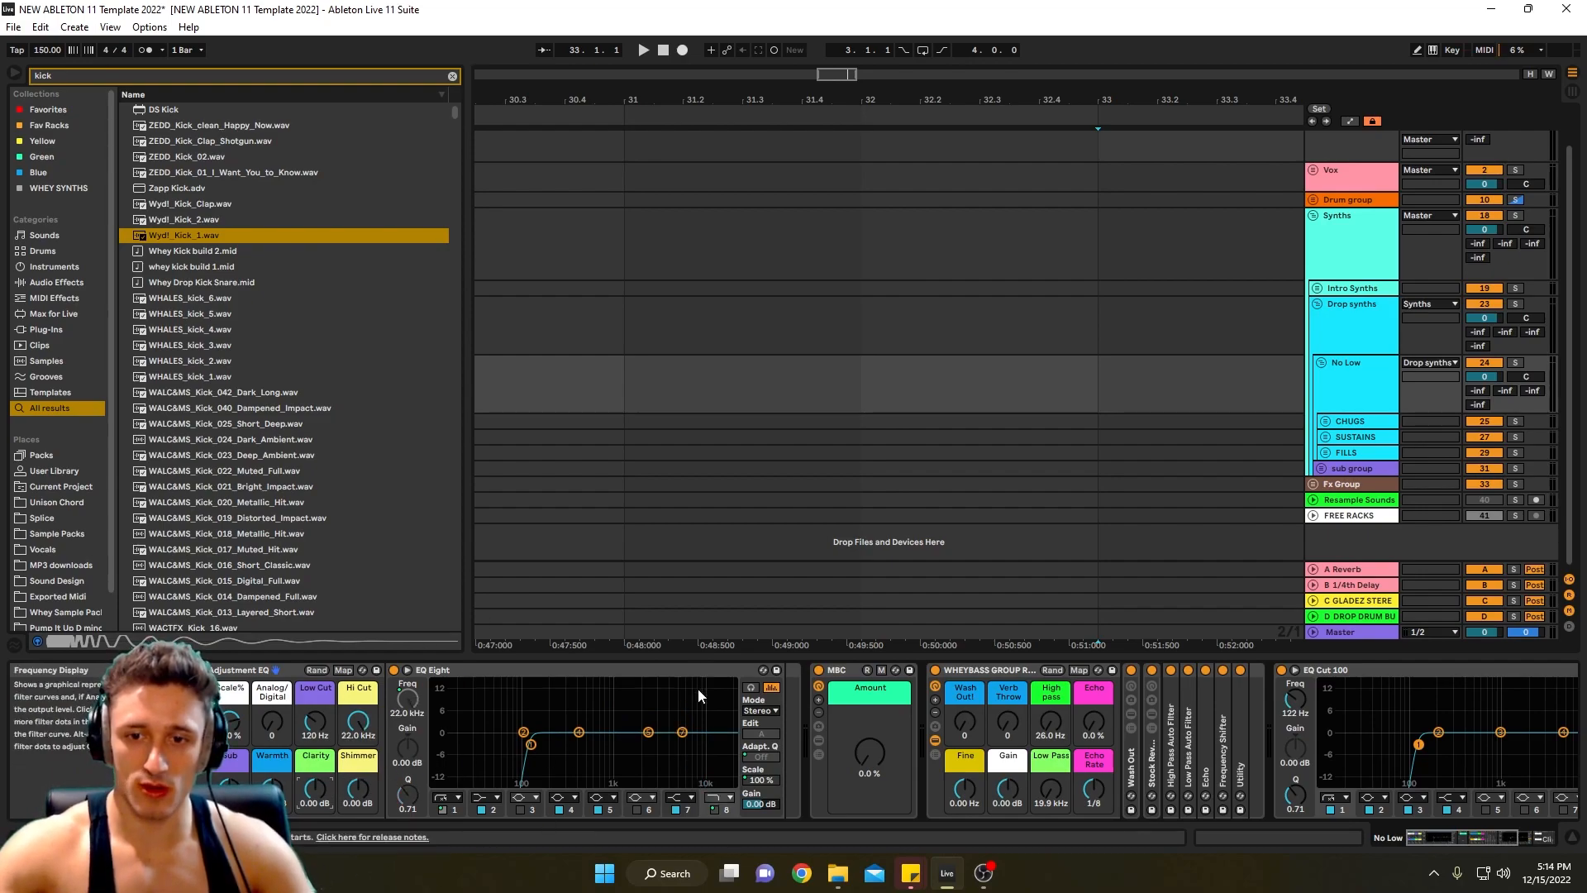
scroll(846, 709, "right", 2)
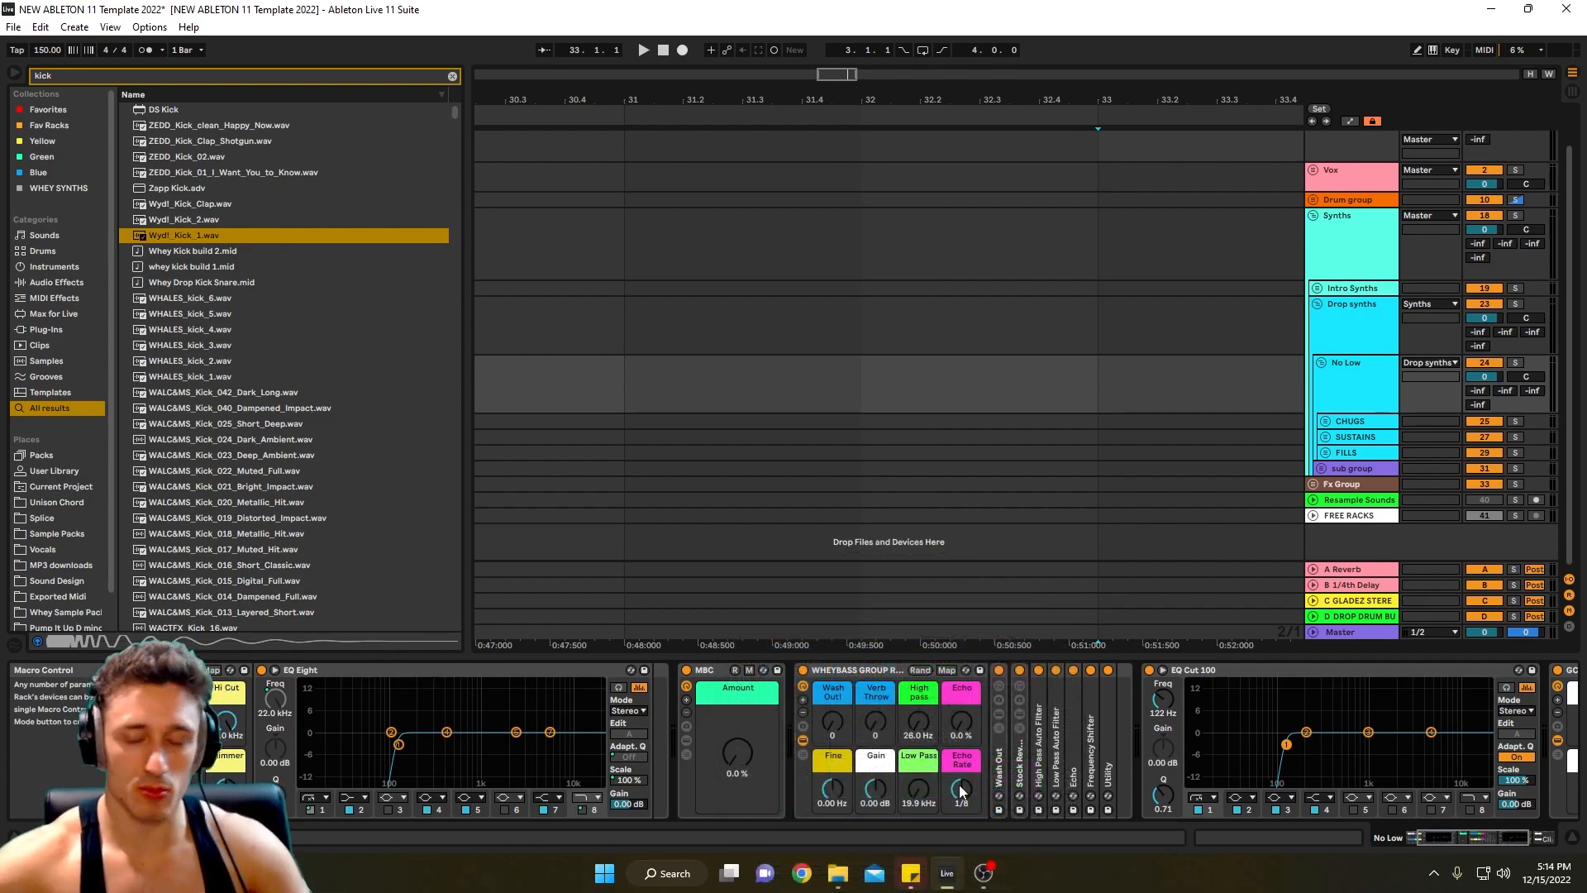
scroll(1015, 729, "right", 2)
scroll(1015, 729, "right", 3)
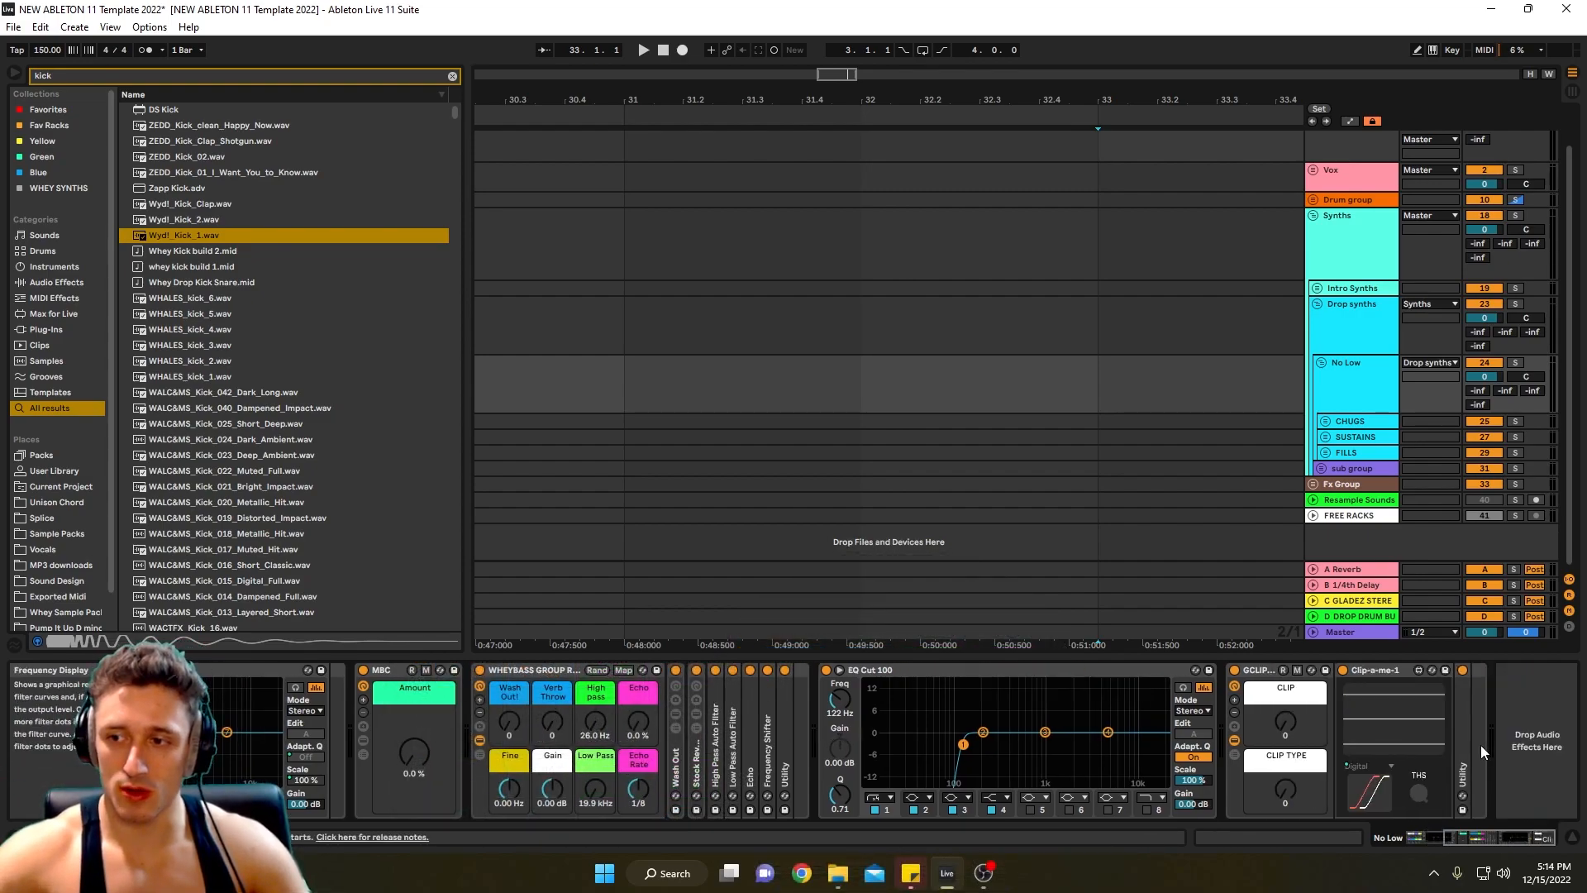
left_click(1267, 701)
left_click(1481, 681)
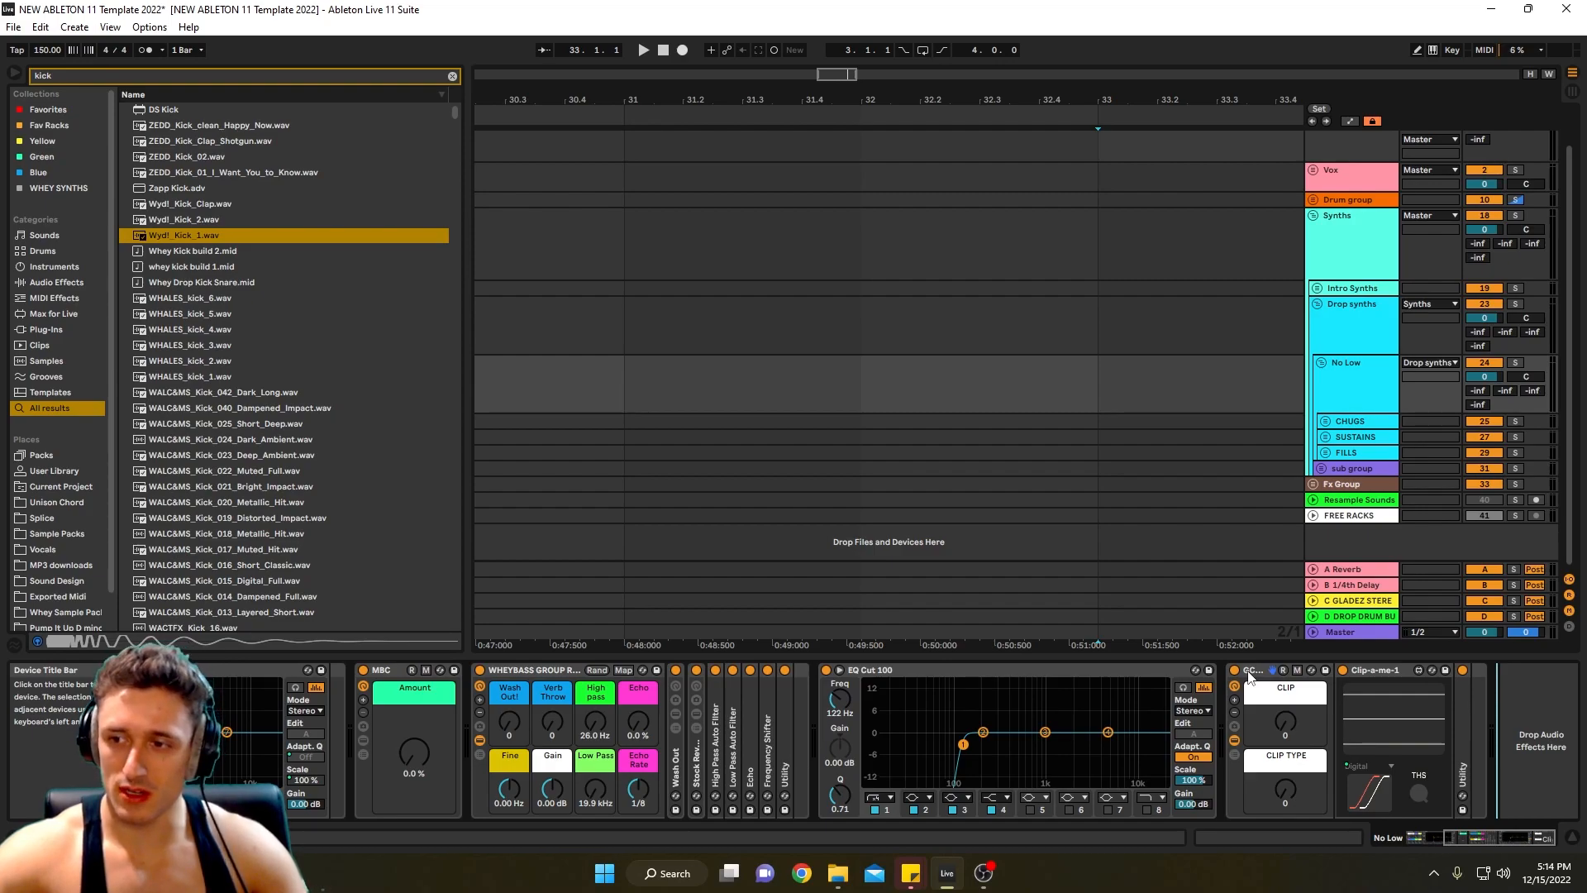
left_click(1249, 676)
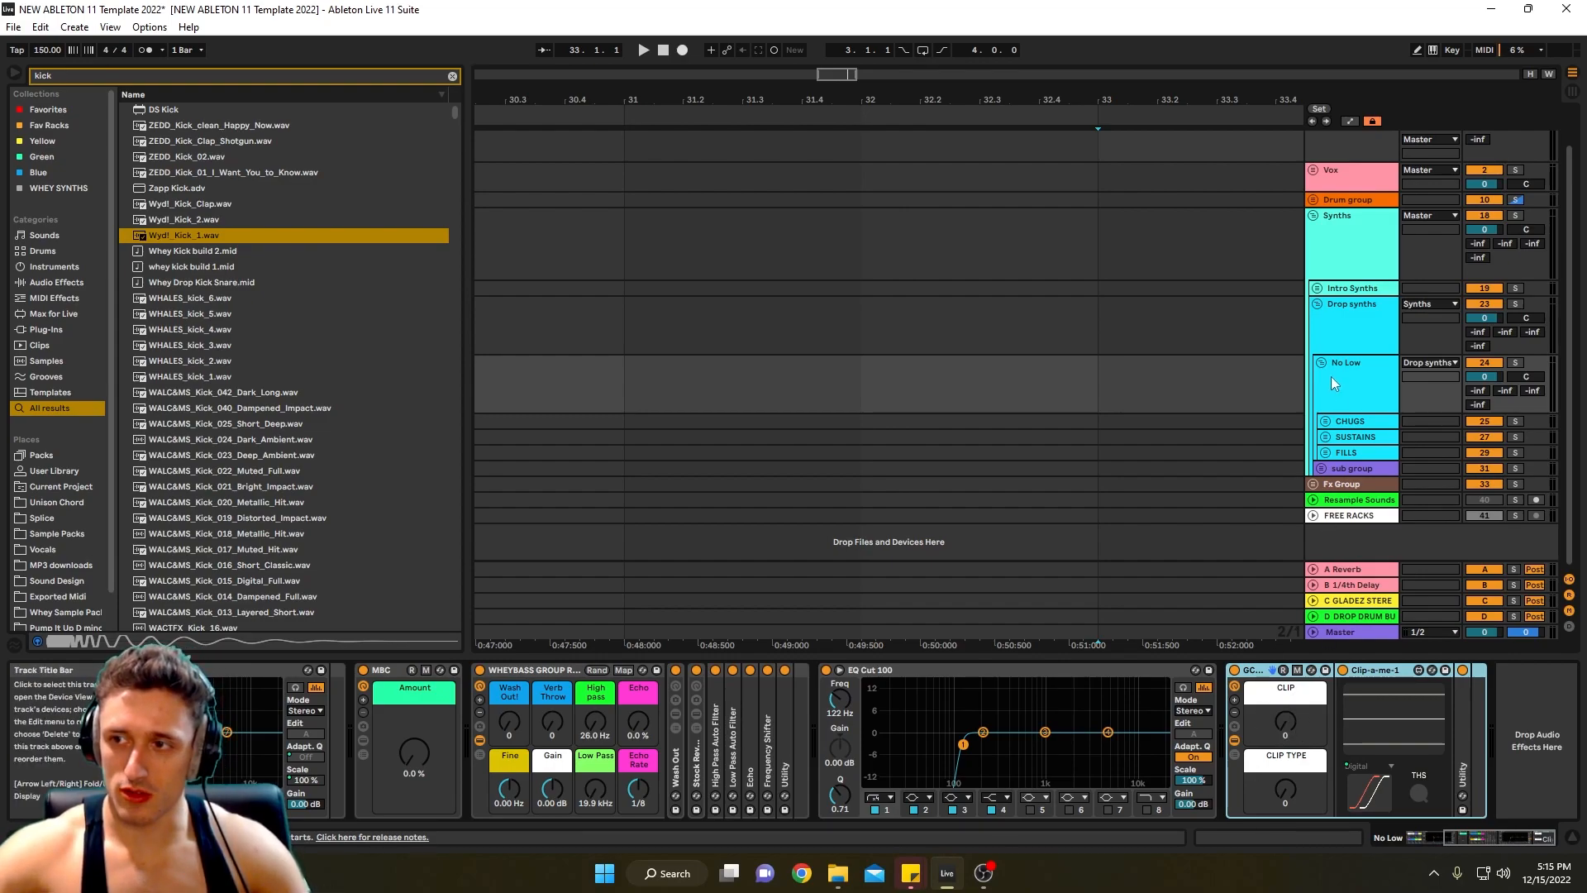
- View the device chains of the CHUGS, SUSTAINS and FILLS subgroups inside No Low
left_click(1347, 423)
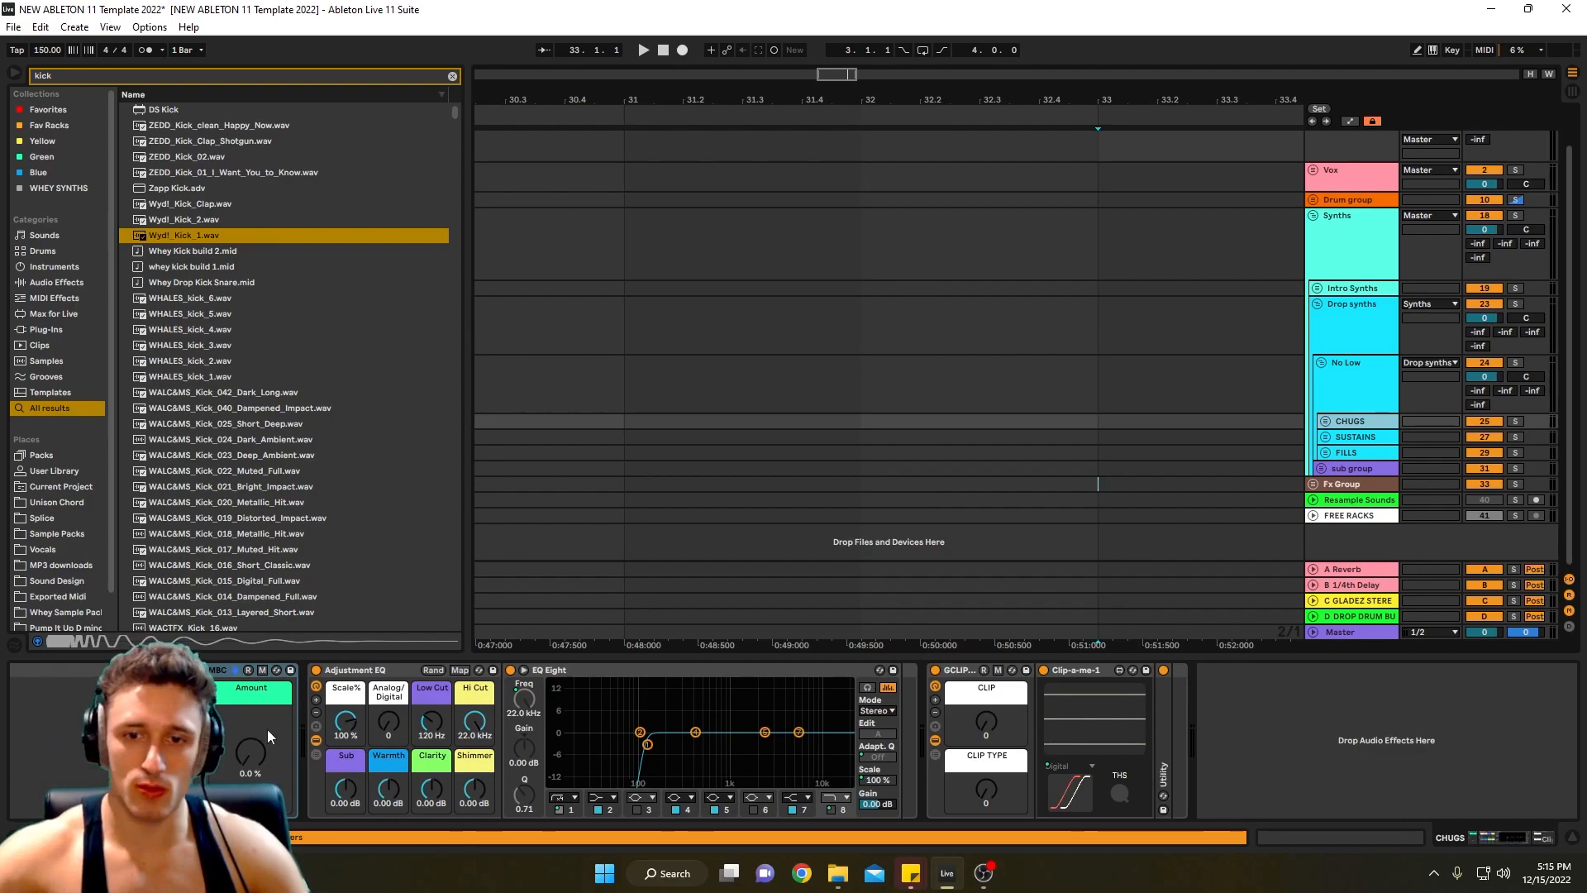
left_click(1359, 436)
left_click(1364, 453)
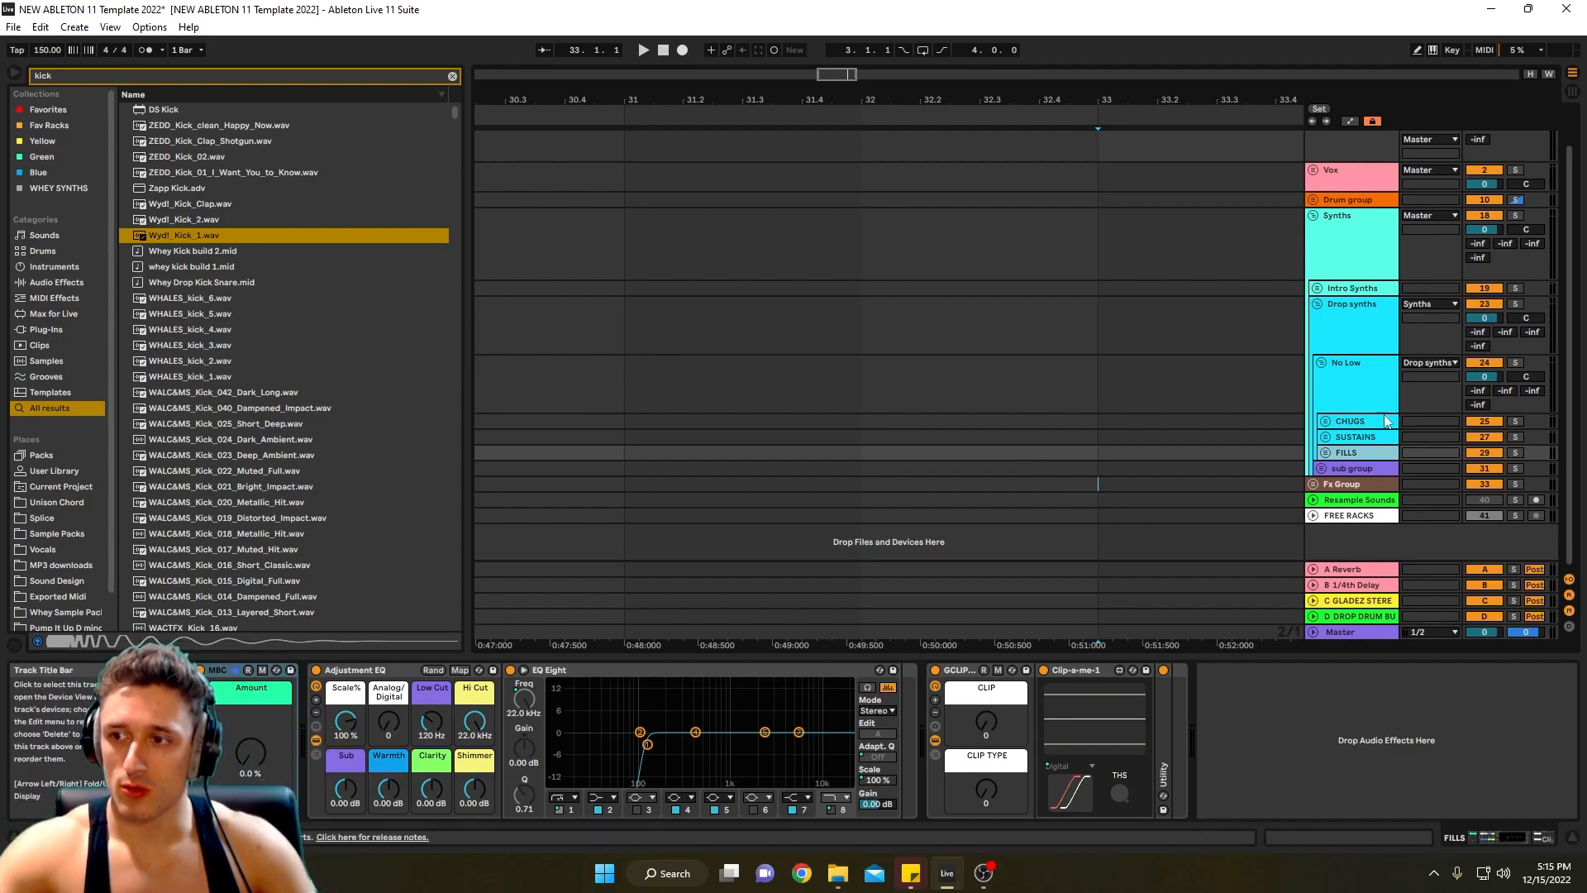
- Unfold the Resample Sounds track and arm it for recording, with CHUGS and the sub group soloed
left_click(1313, 499)
left_click(1536, 496)
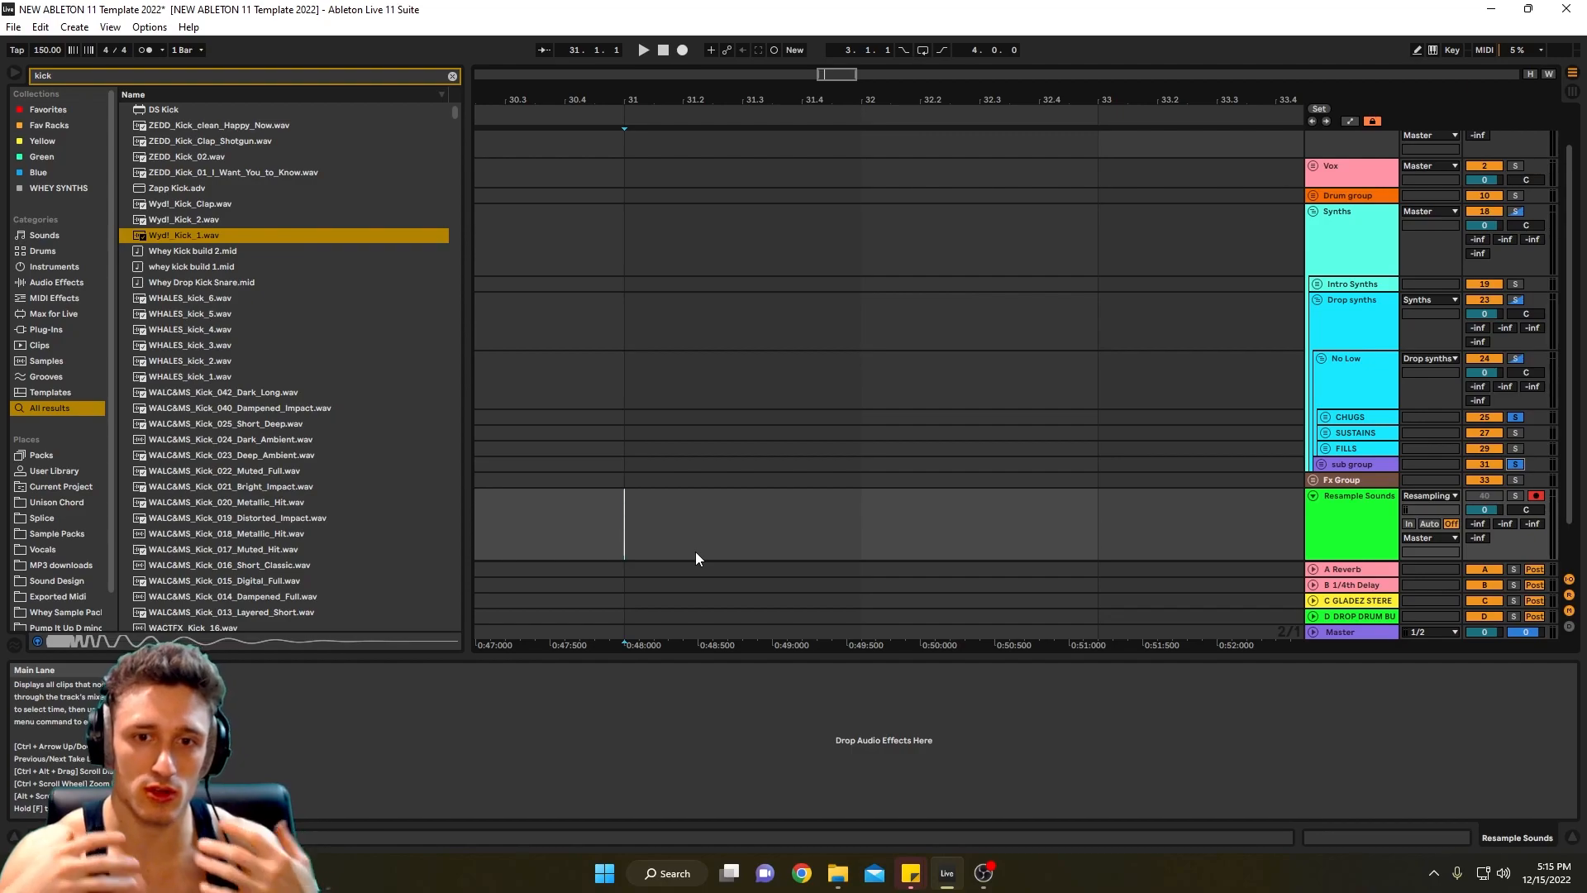
- Open the Whey Sample Pack in the browser, expand New Bass Sample Pack, and look through its bass samples
left_click(91, 609)
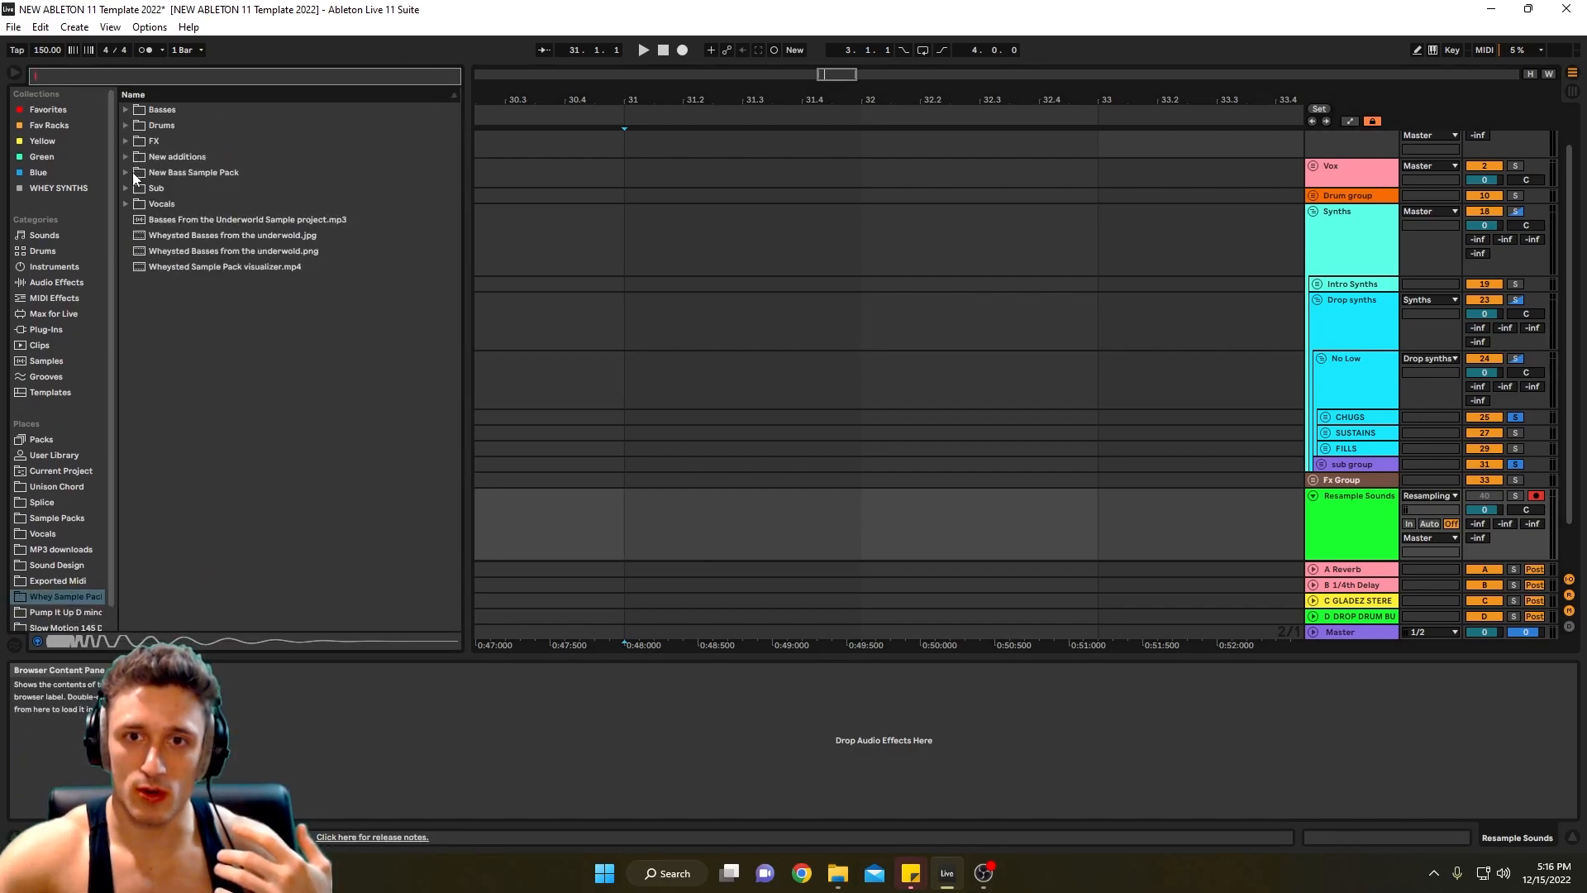
left_click(134, 175)
left_click(149, 190)
scroll(264, 253, "down", 20)
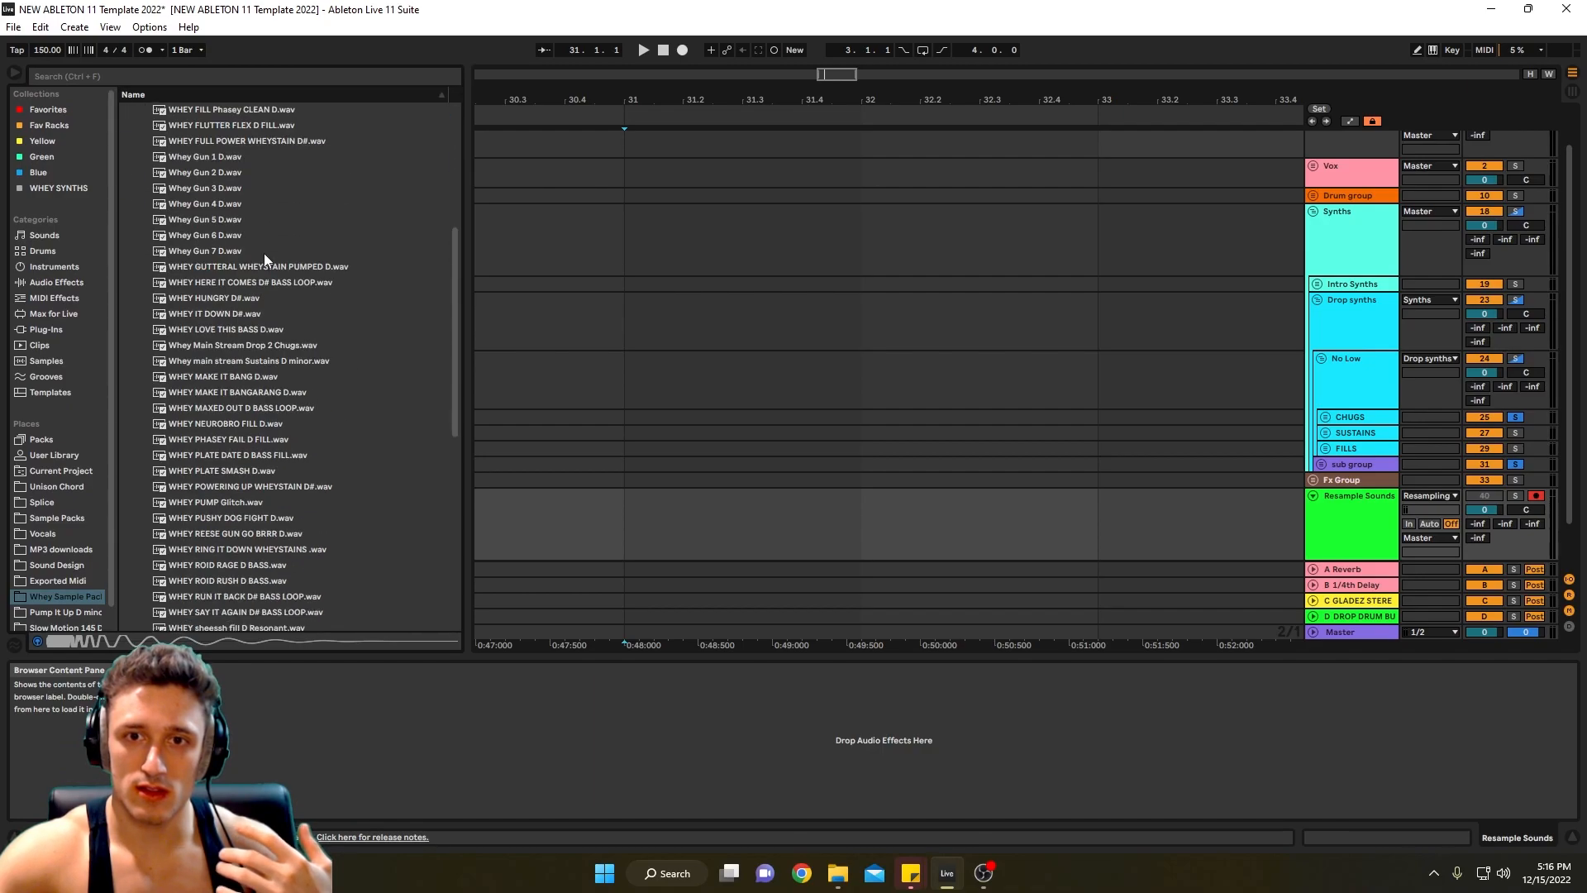
scroll(265, 251, "down", 5)
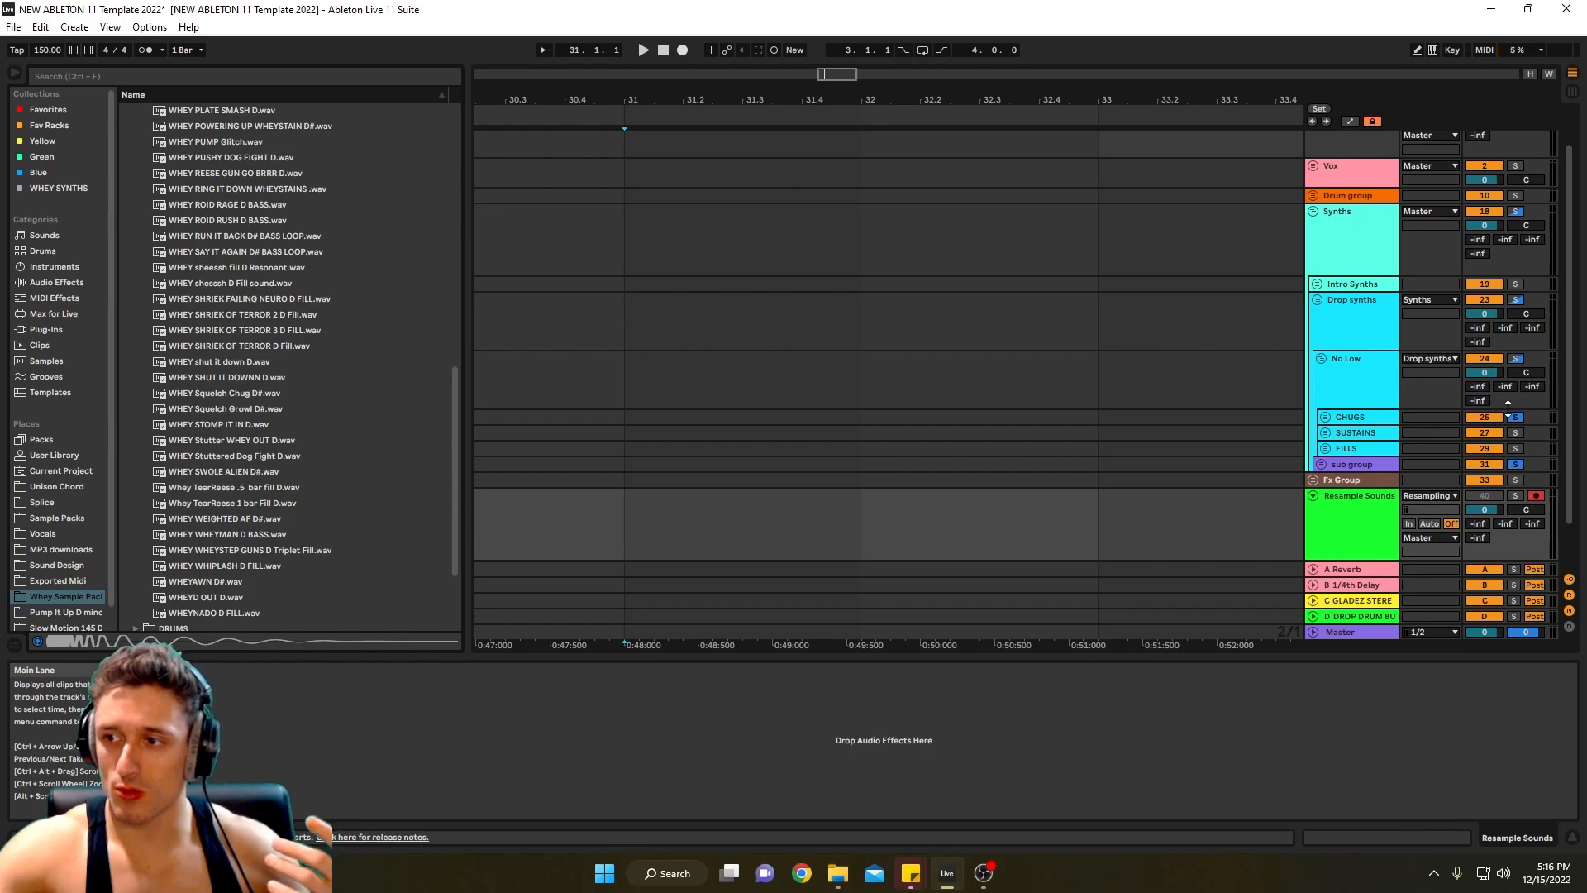
- Turn off the CHUGS and sub group solos, and switch the unfolded Drop synths subgroup from No Low to sub group
left_click(1516, 417)
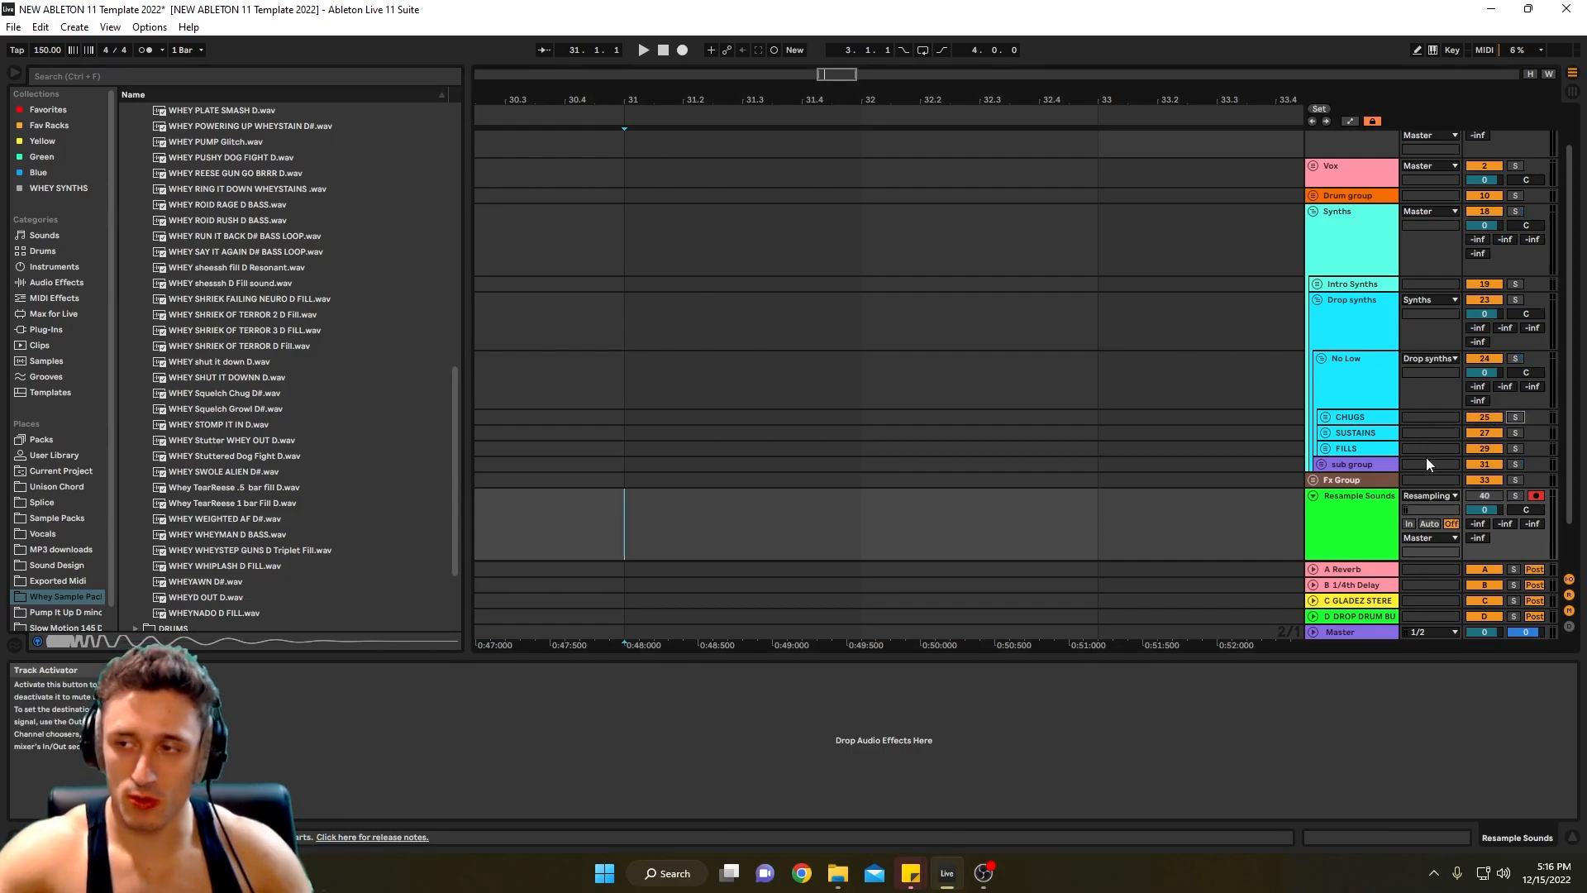
left_click(1321, 360)
left_click(1318, 374)
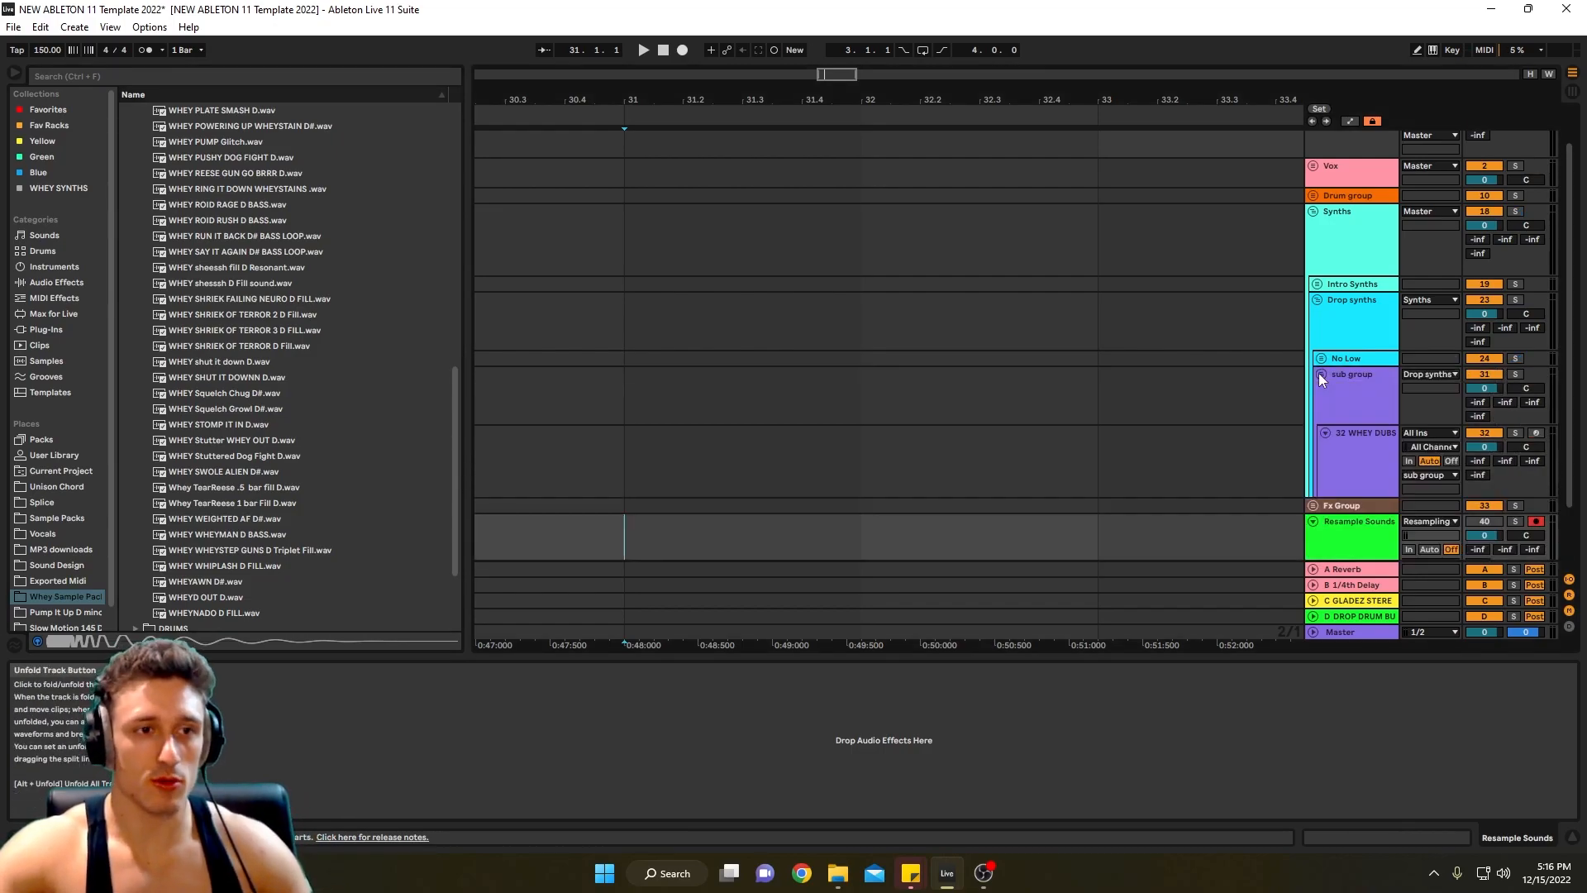
left_click(1359, 450)
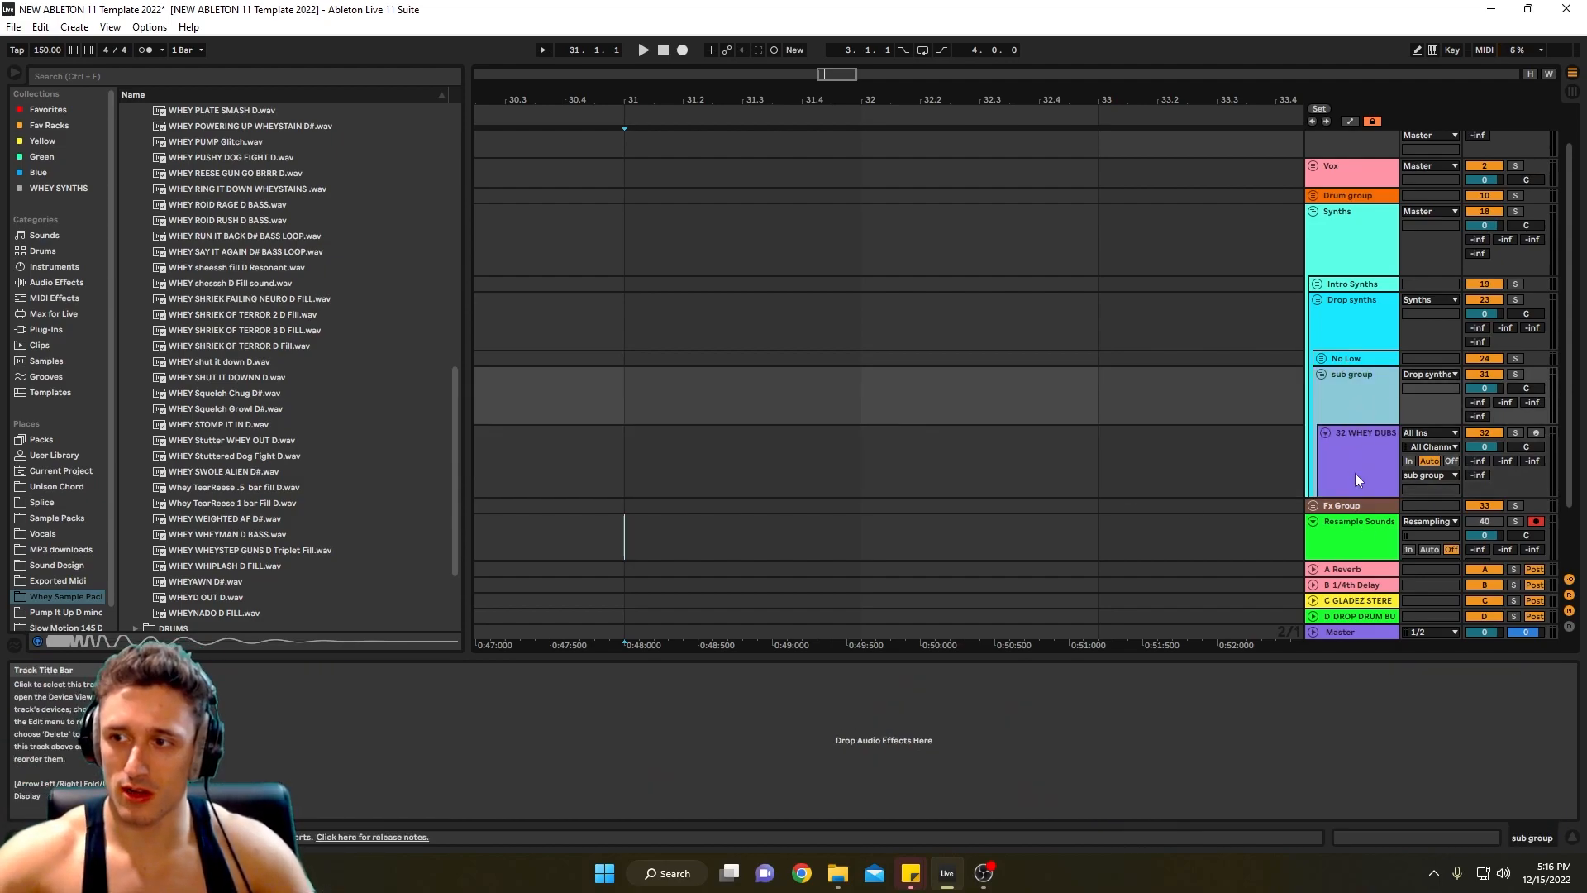
- View the devices on Drop synths and on the Fx Group's Low End fx, no low fx and DROP AMBIENCE subgroups
left_click(1357, 322)
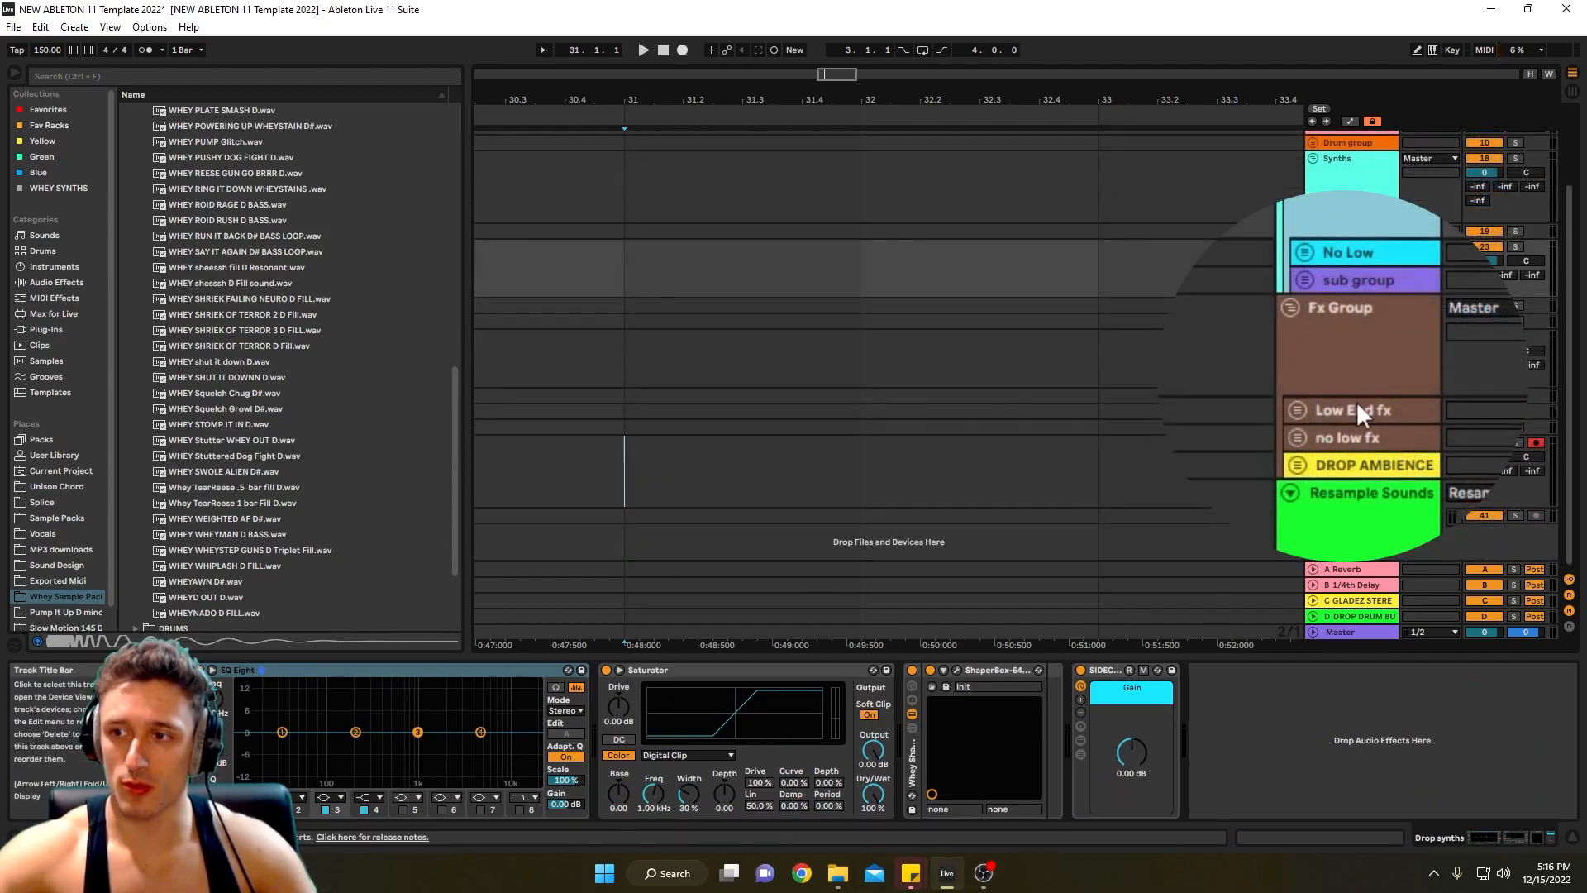
left_click(1358, 405)
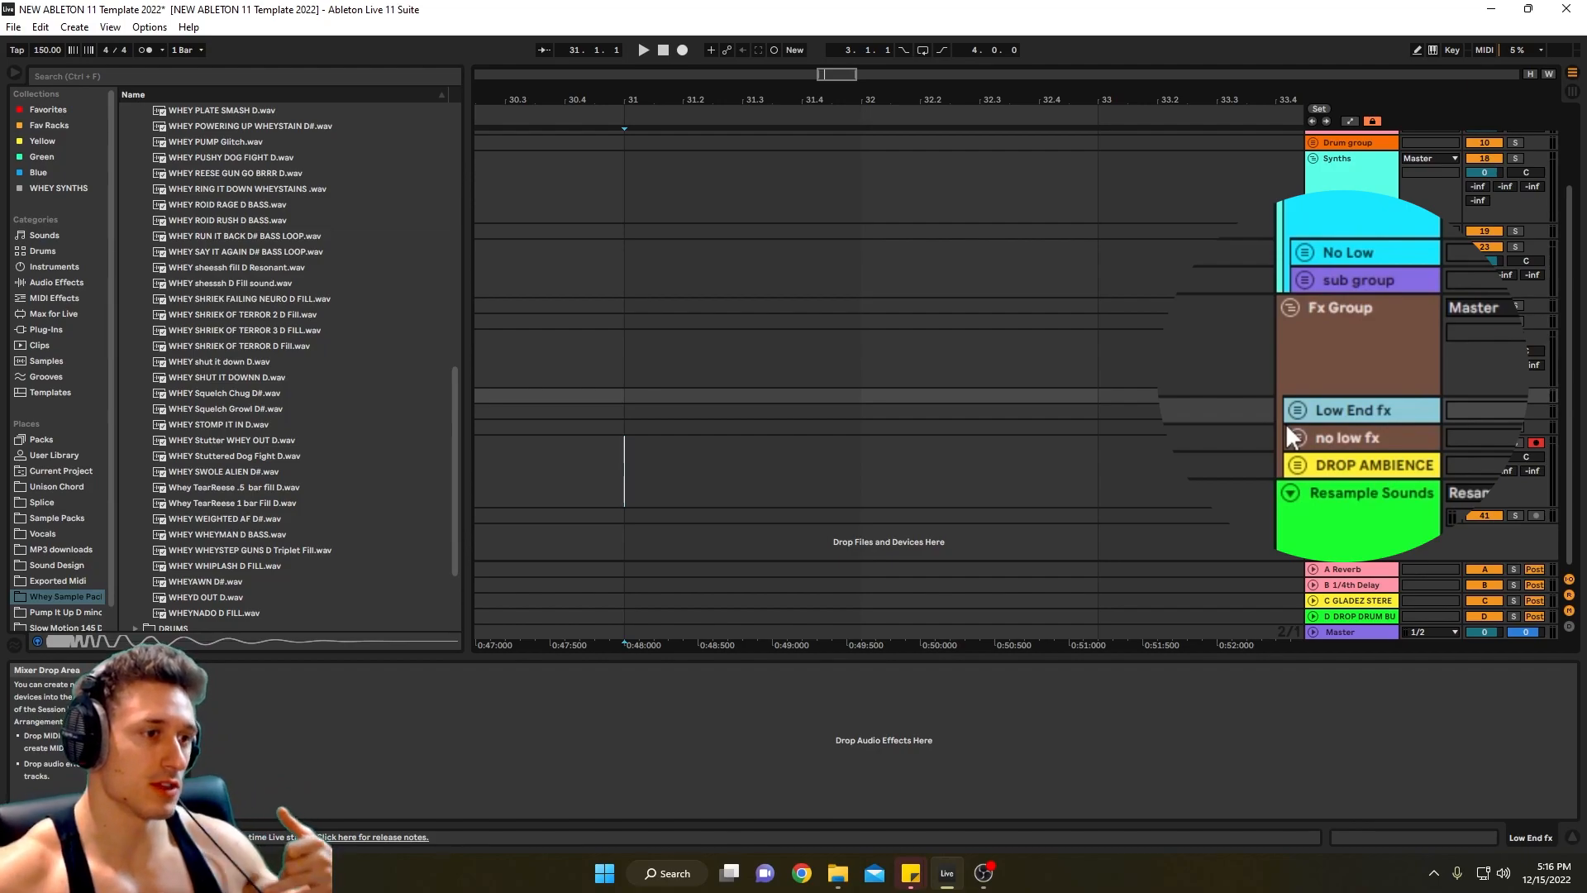
left_click(1345, 438)
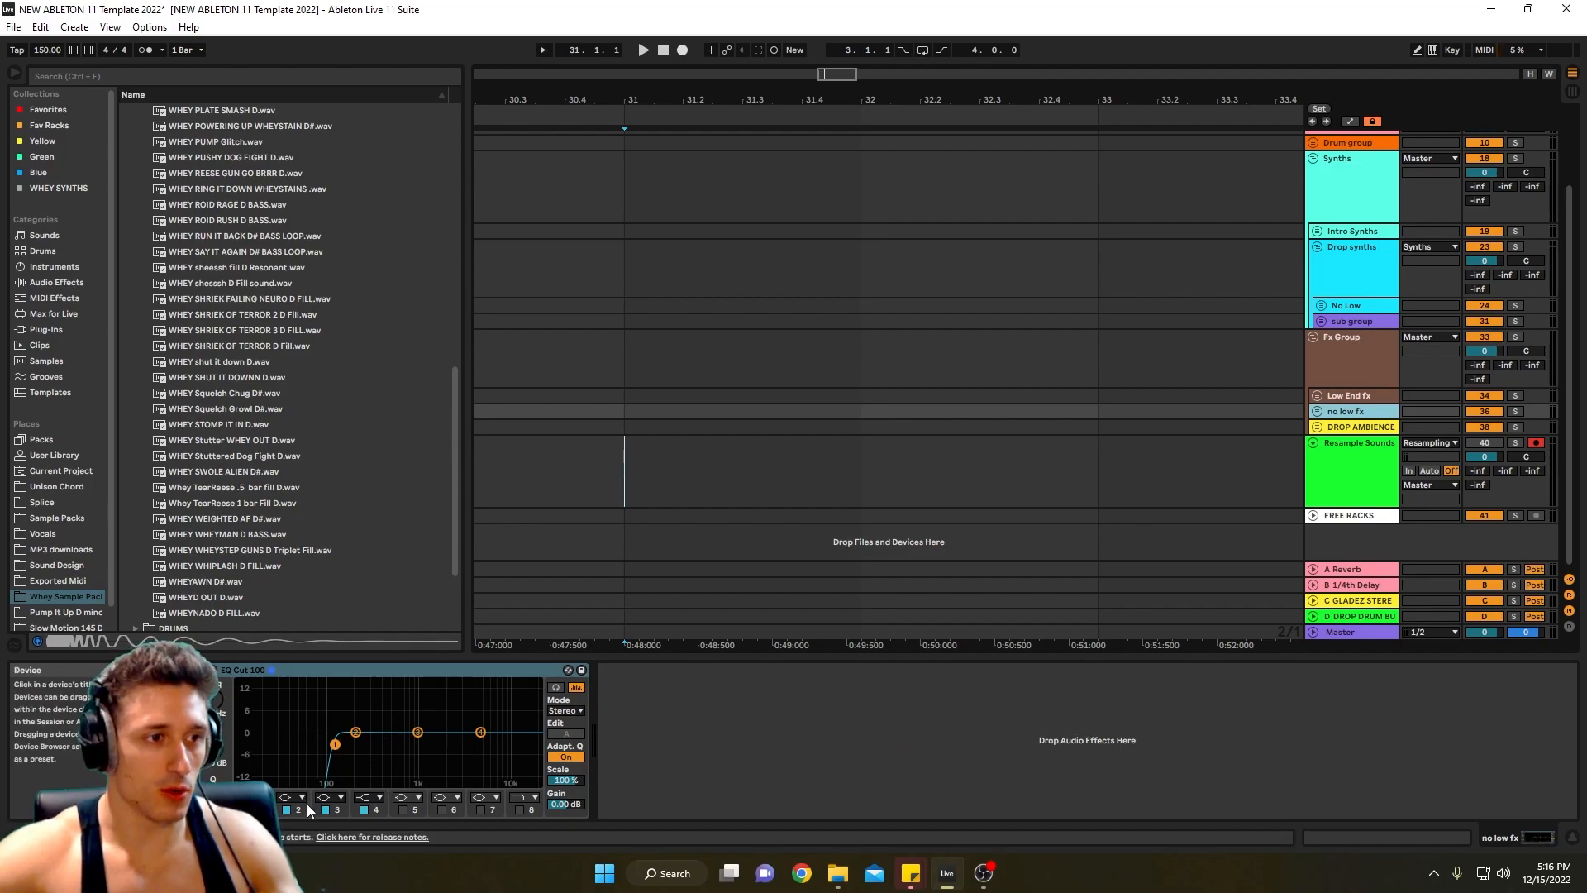
left_click(1350, 429)
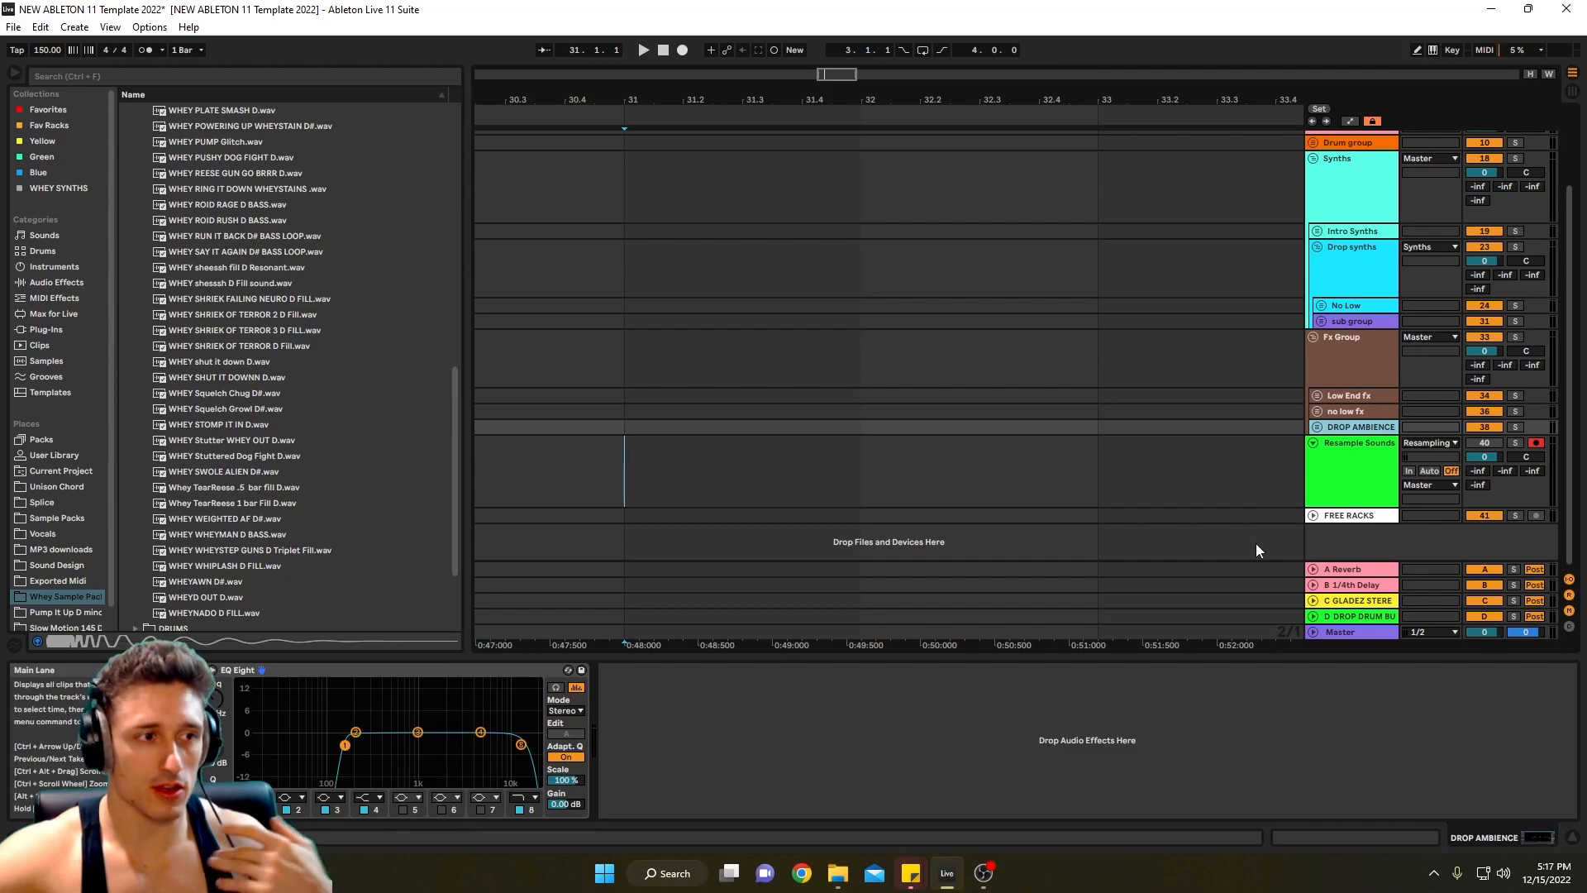
- Select the Resample Sounds track at bar 33
left_click(1292, 479)
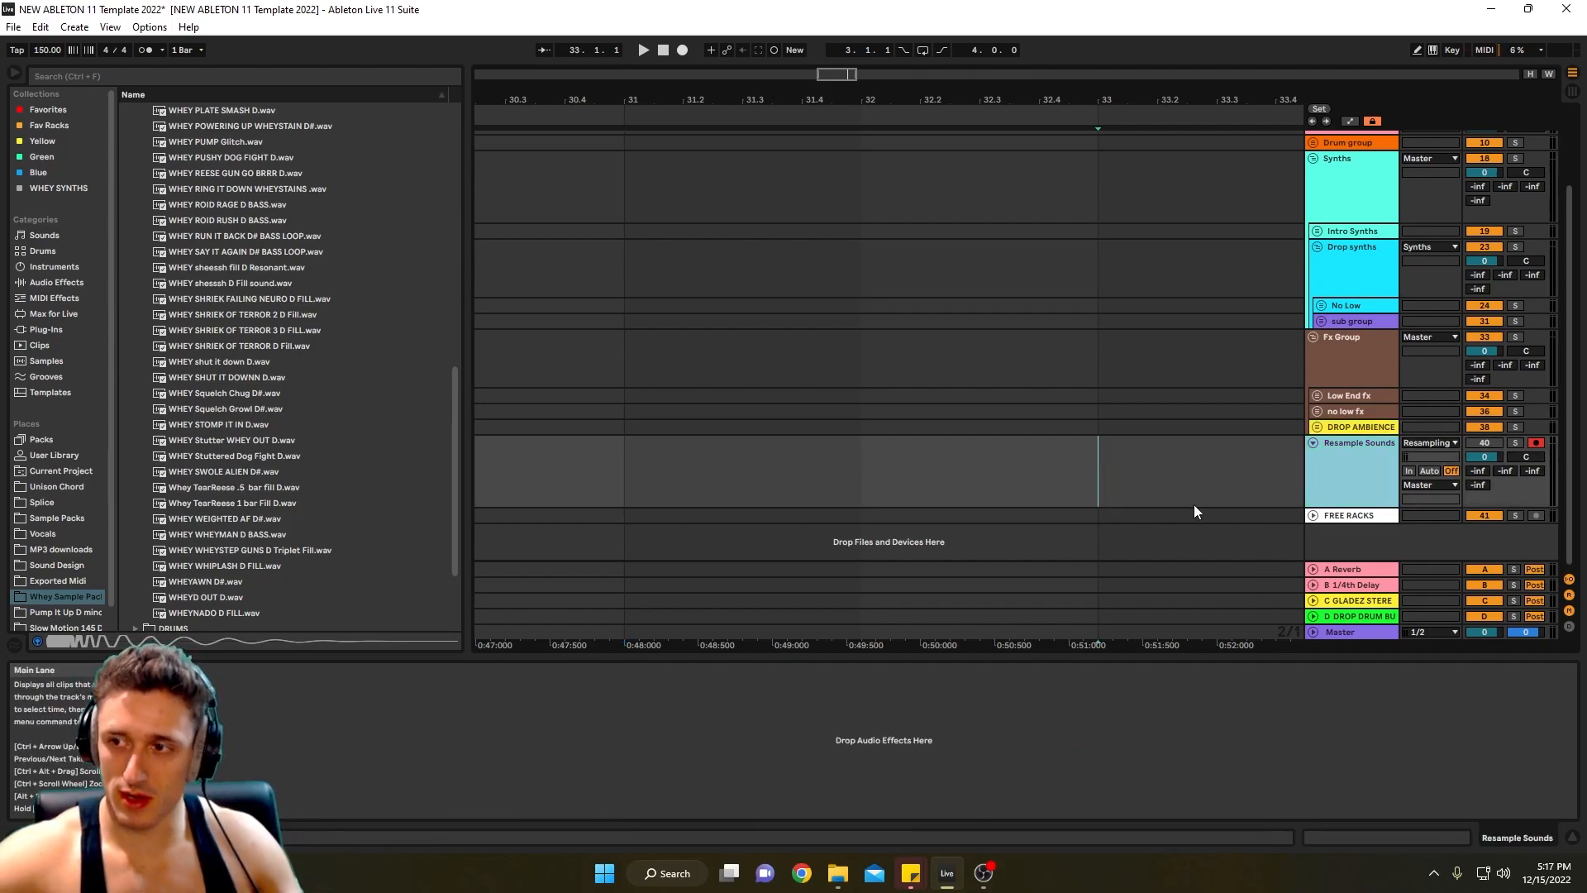
- Disarm and fold the Resample Sounds track, and show the FREE RACKS track's devices
left_click(1536, 443)
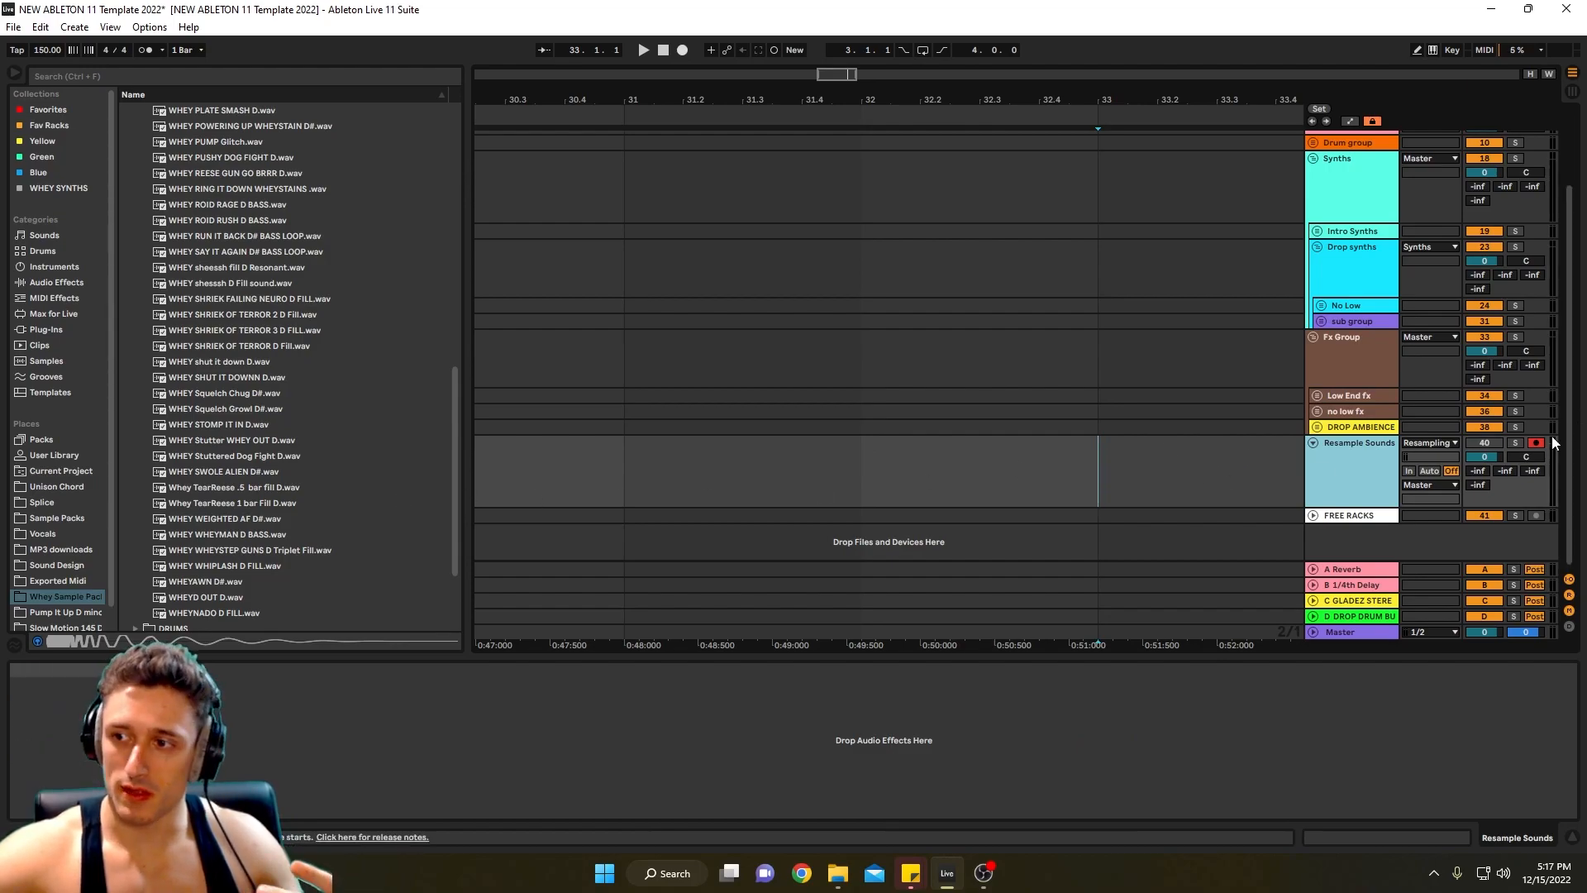
left_click(1313, 443)
left_click(1340, 457)
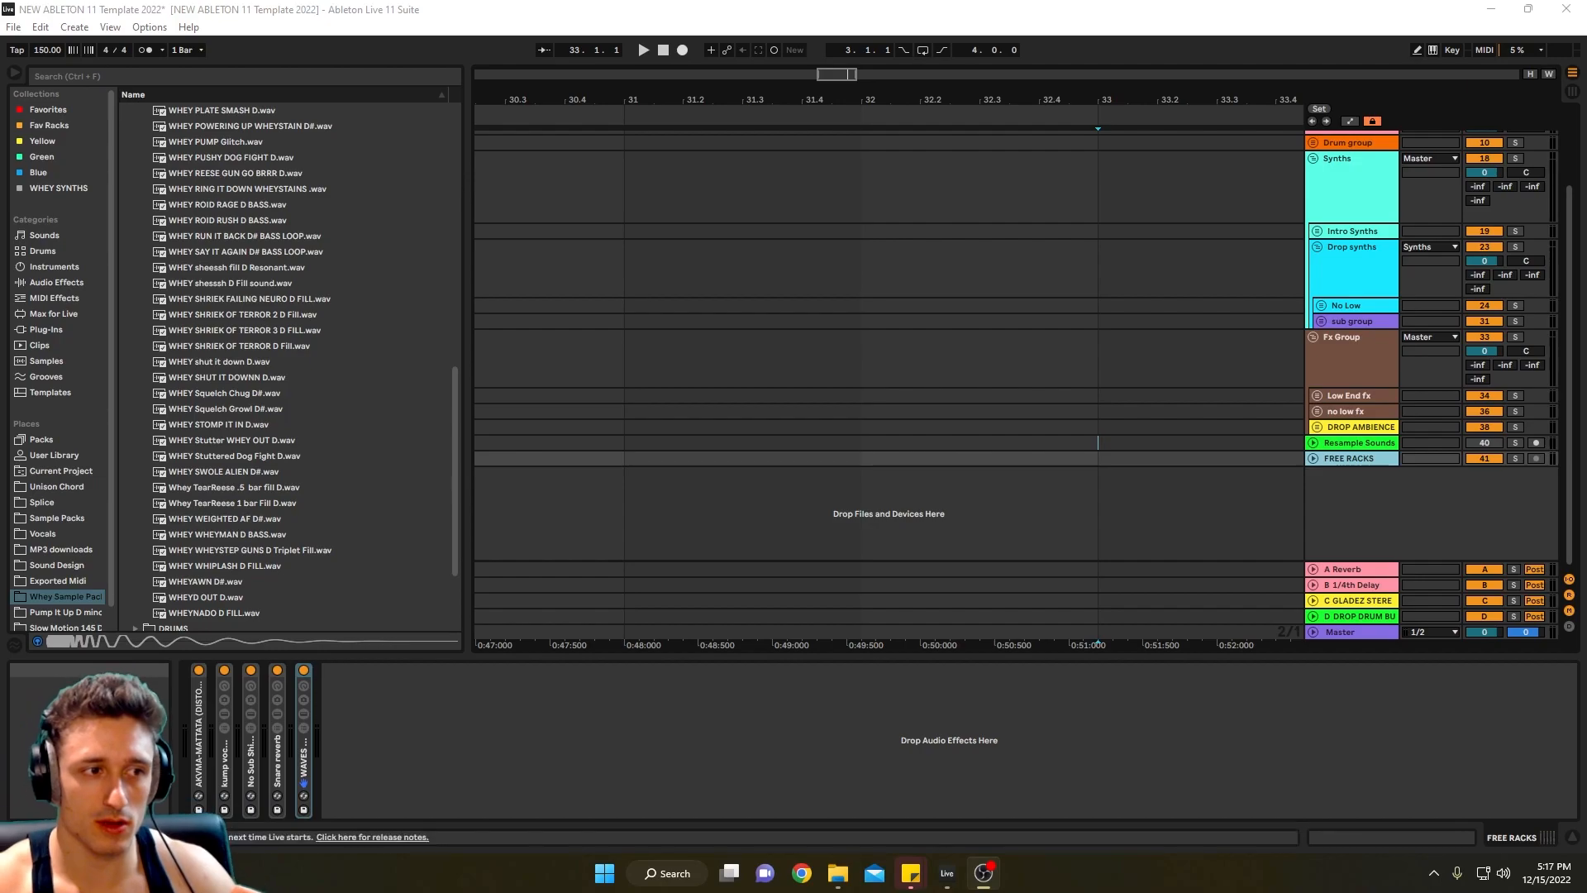
- View the AKVMA-MATTATA (DISTORTION OTT) device and the vocoder rack beside it on FREE RACKS, folding each again
double_click(200, 762)
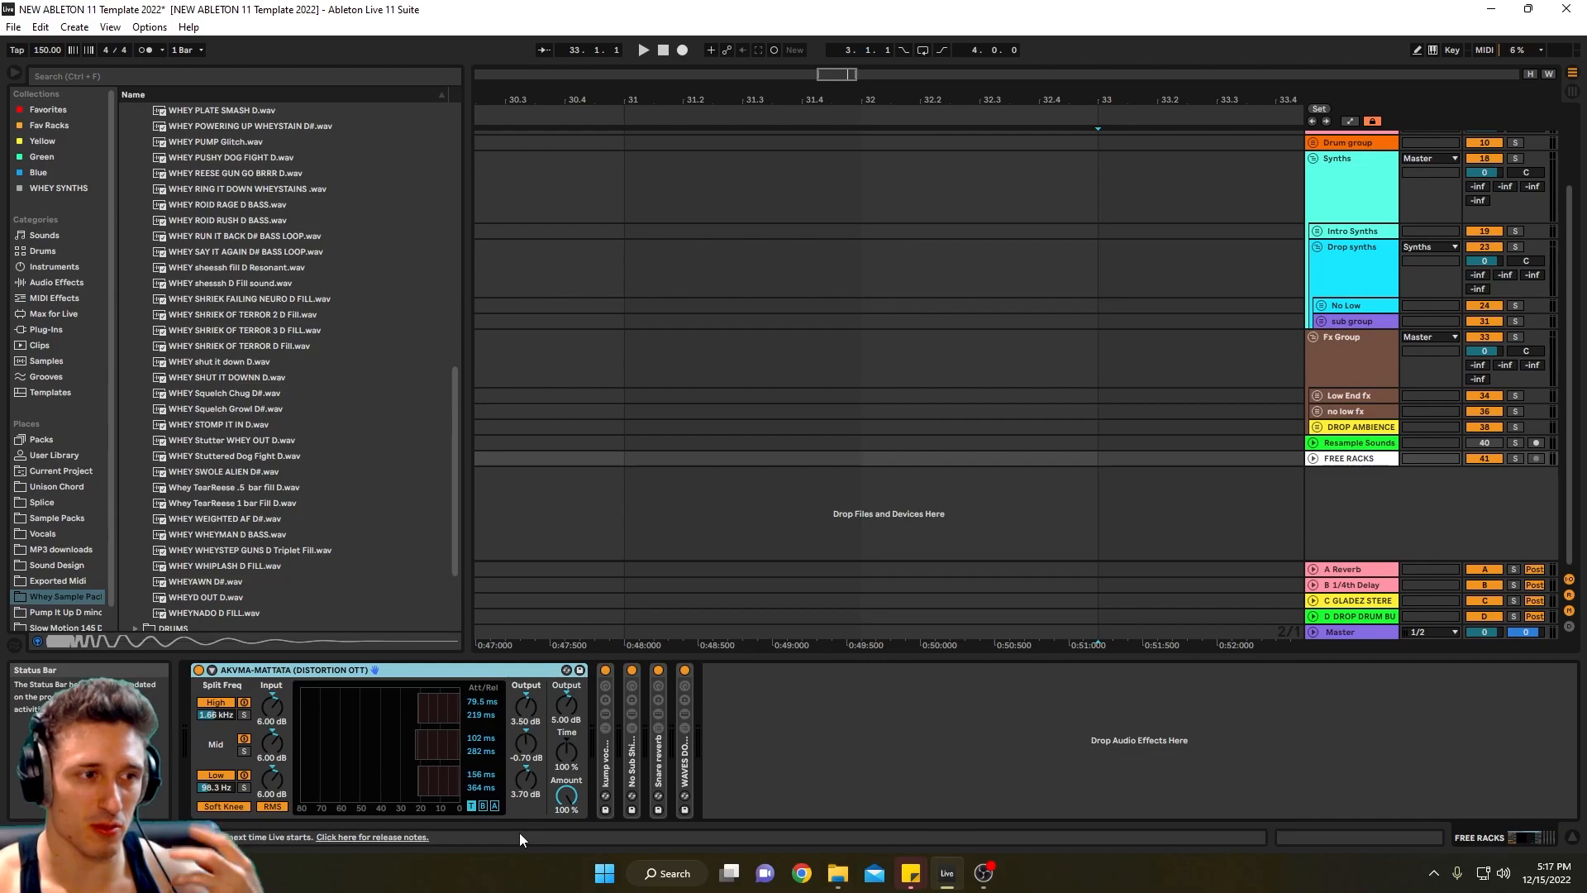
double_click(310, 671)
double_click(225, 766)
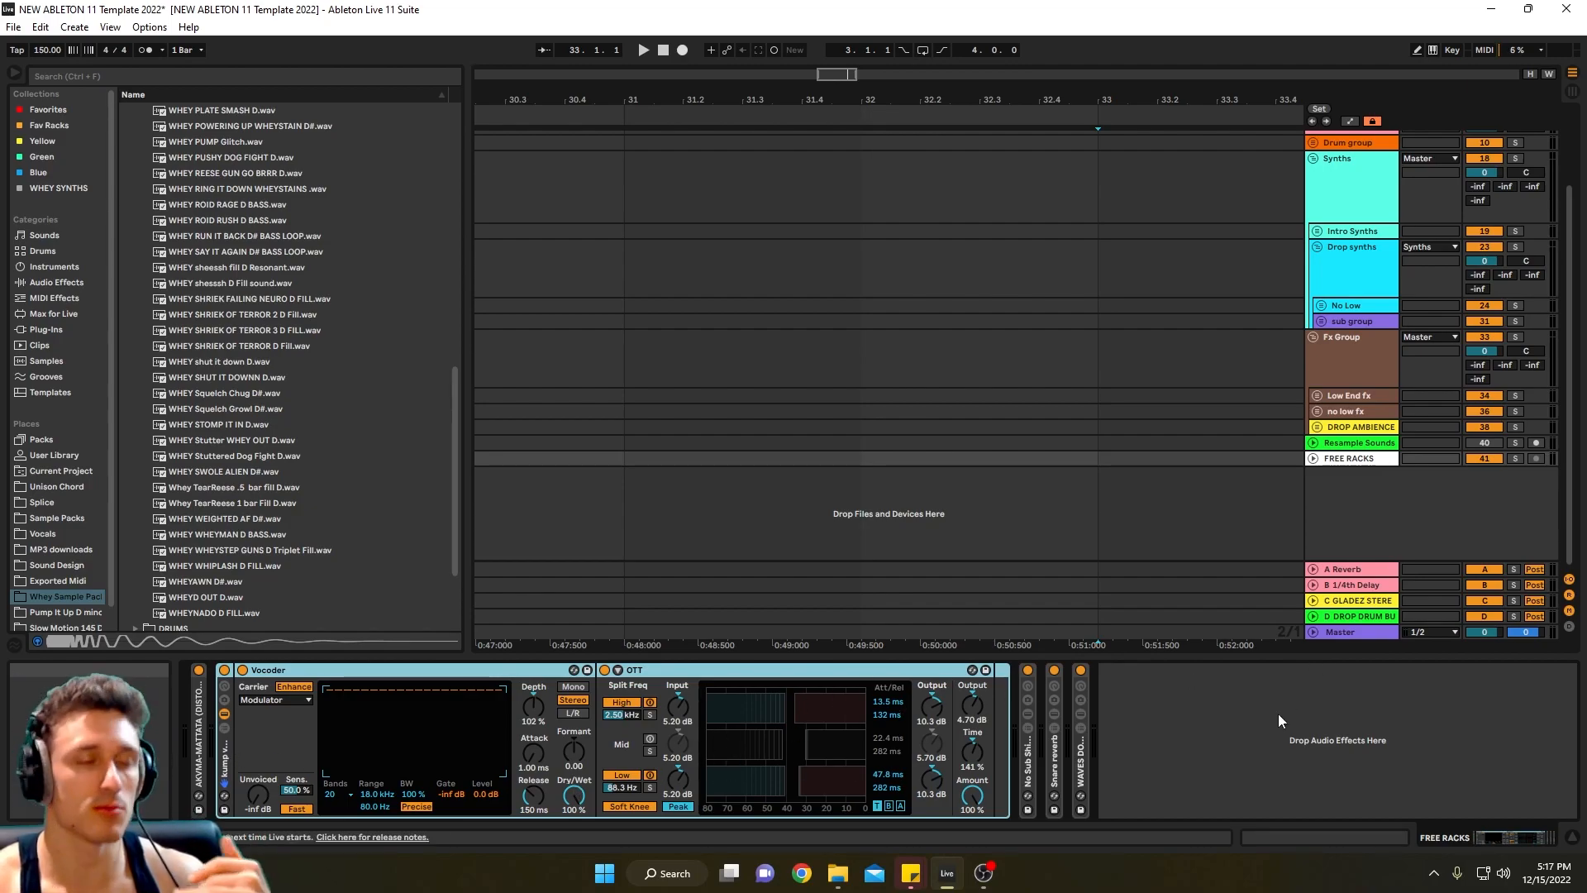
double_click(225, 764)
- Expand the No Sub Shifter rack's SHIFT chain with its EQ Eight and Frequency Shifter, and set the SPLIT macro to 100 Hz
double_click(257, 773)
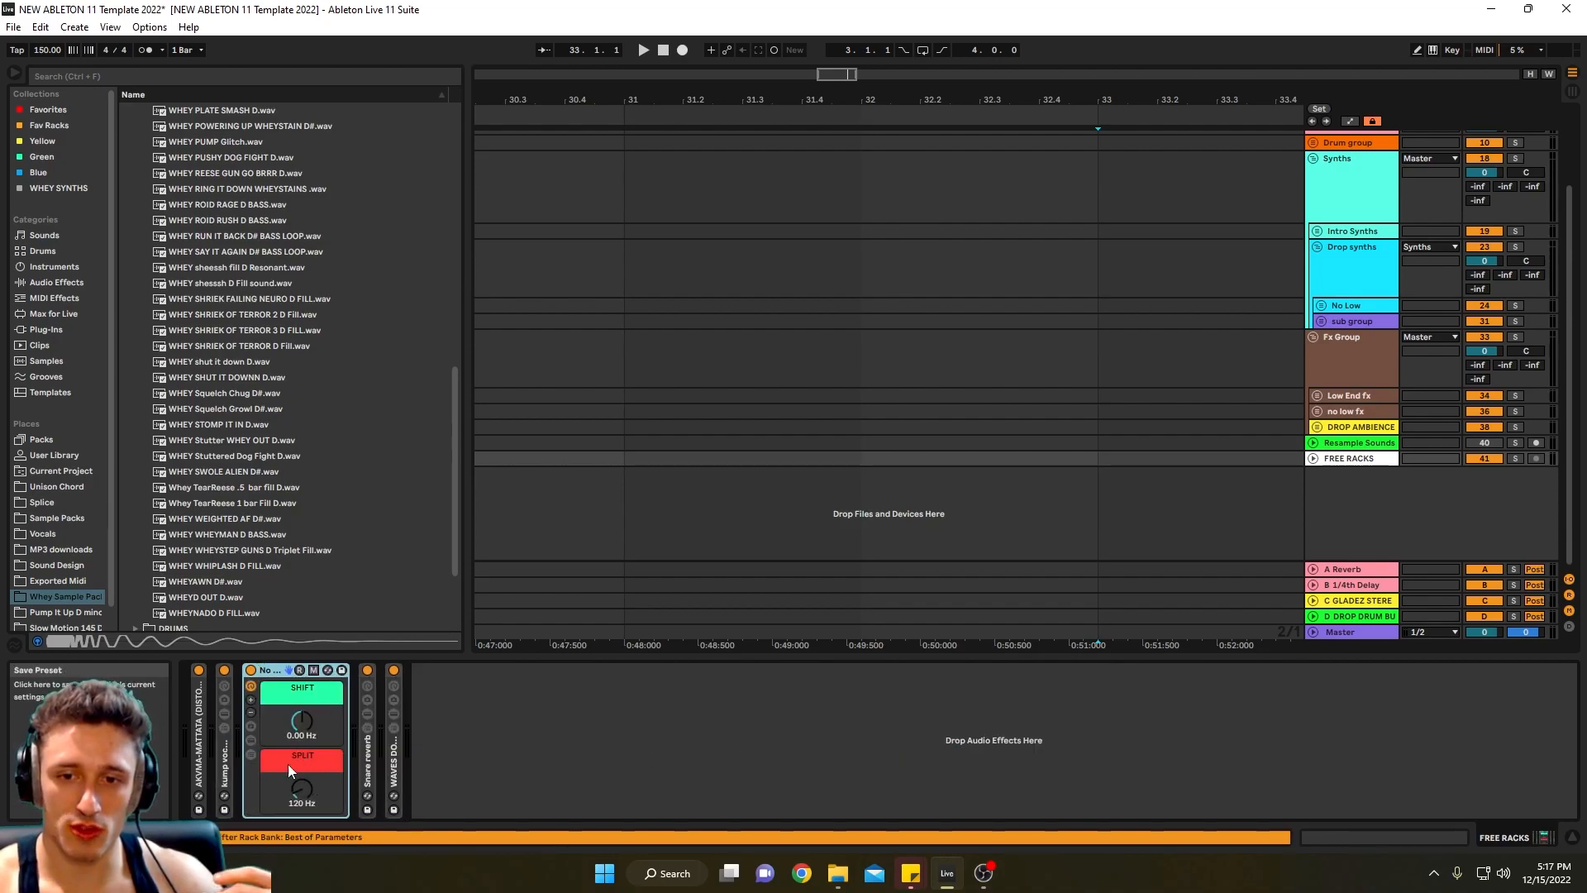
left_click(250, 740)
left_click(395, 710)
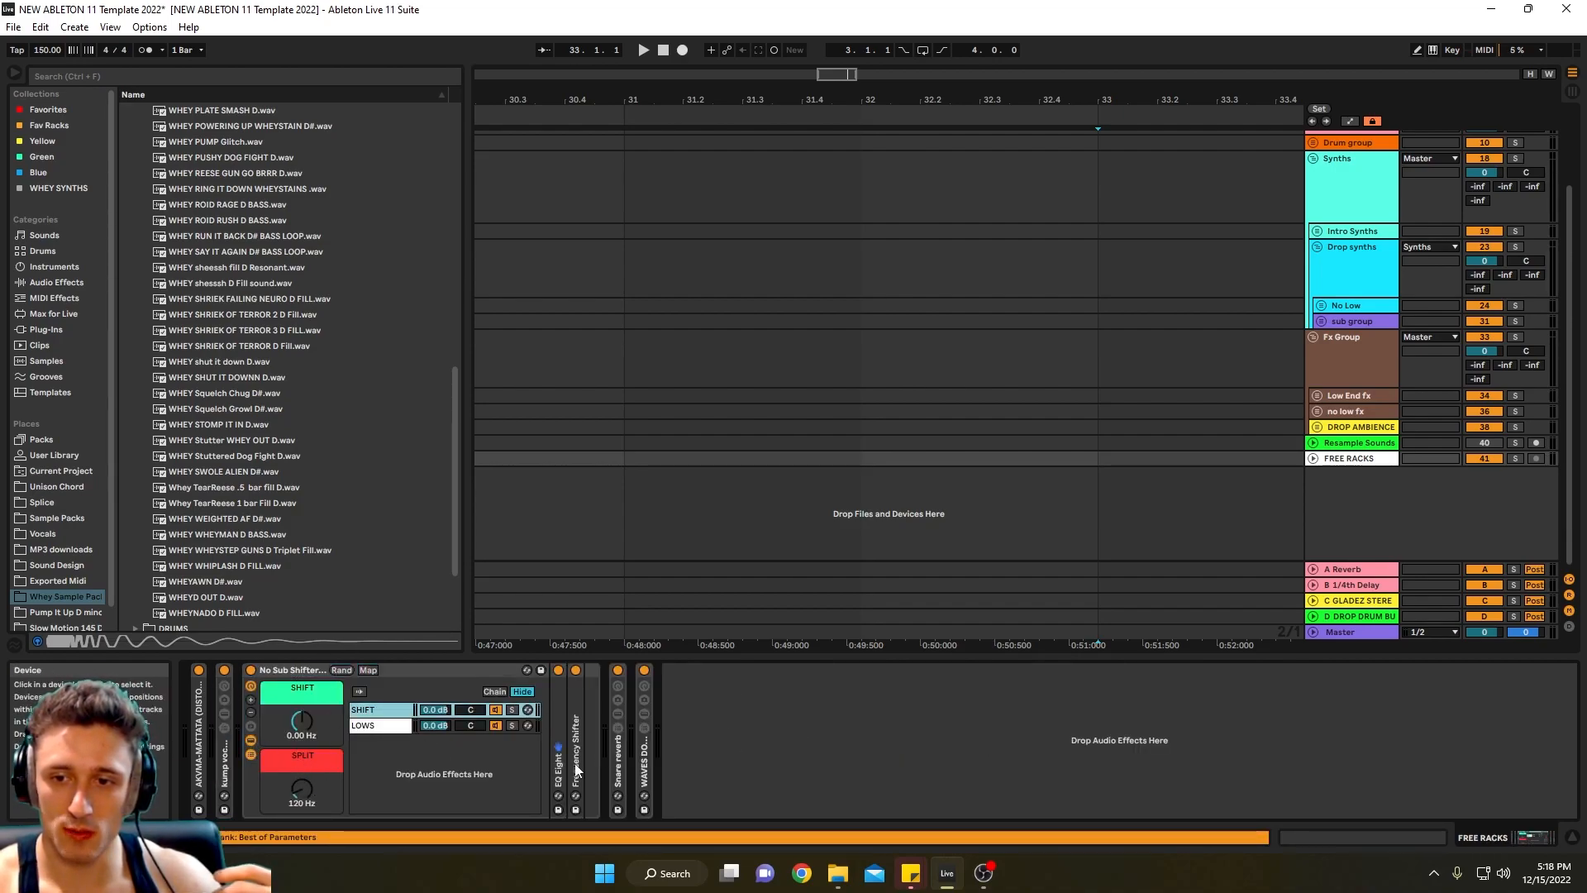
double_click(558, 758)
left_click_drag(302, 790, 302, 737)
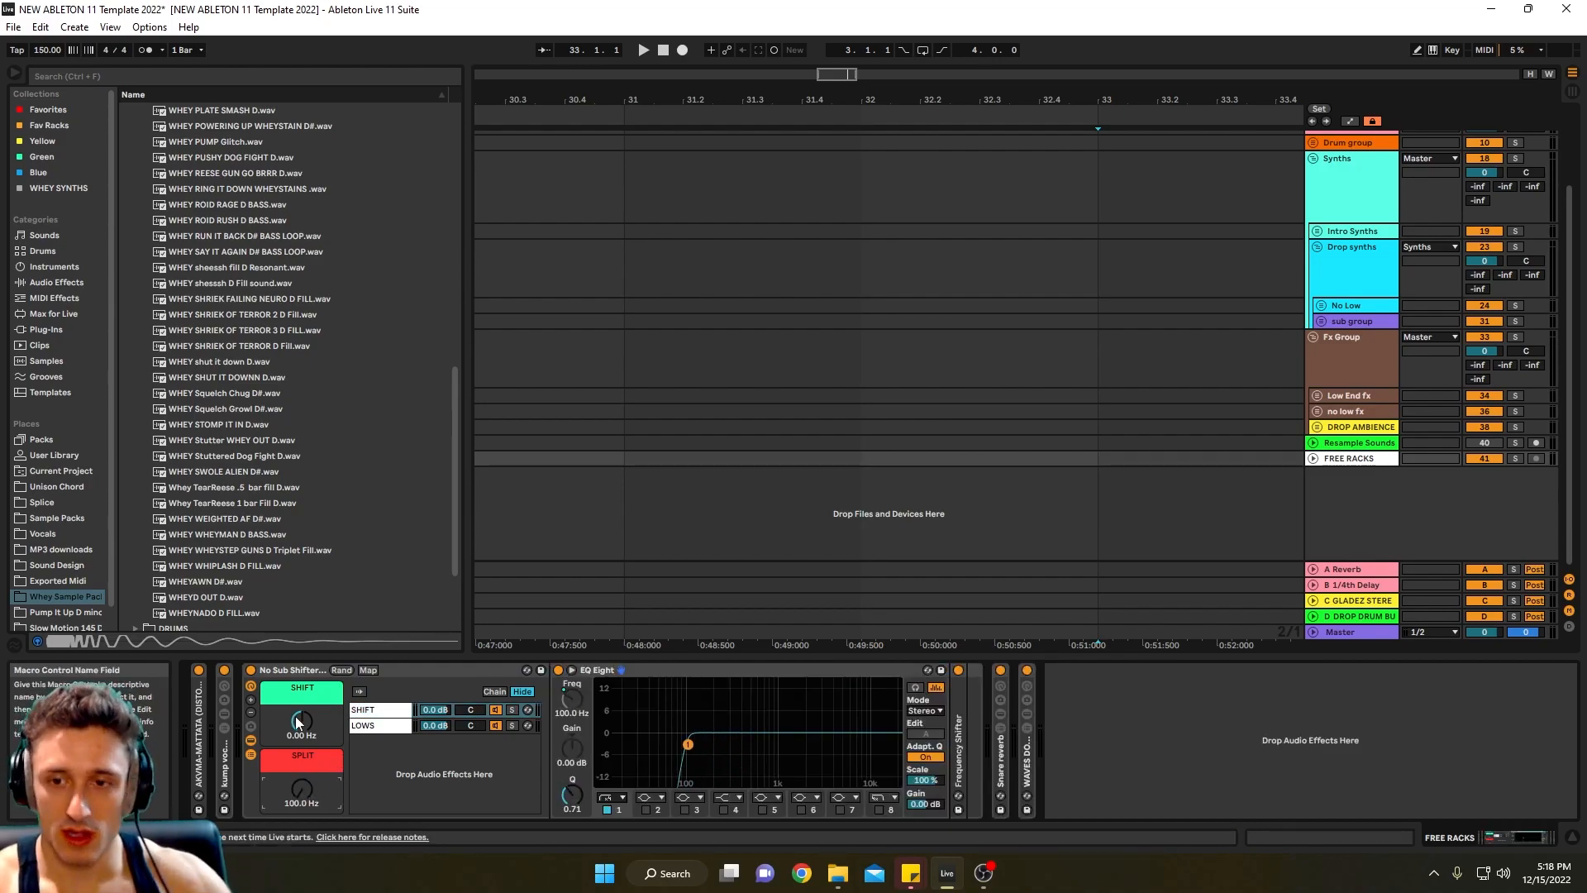
double_click(958, 758)
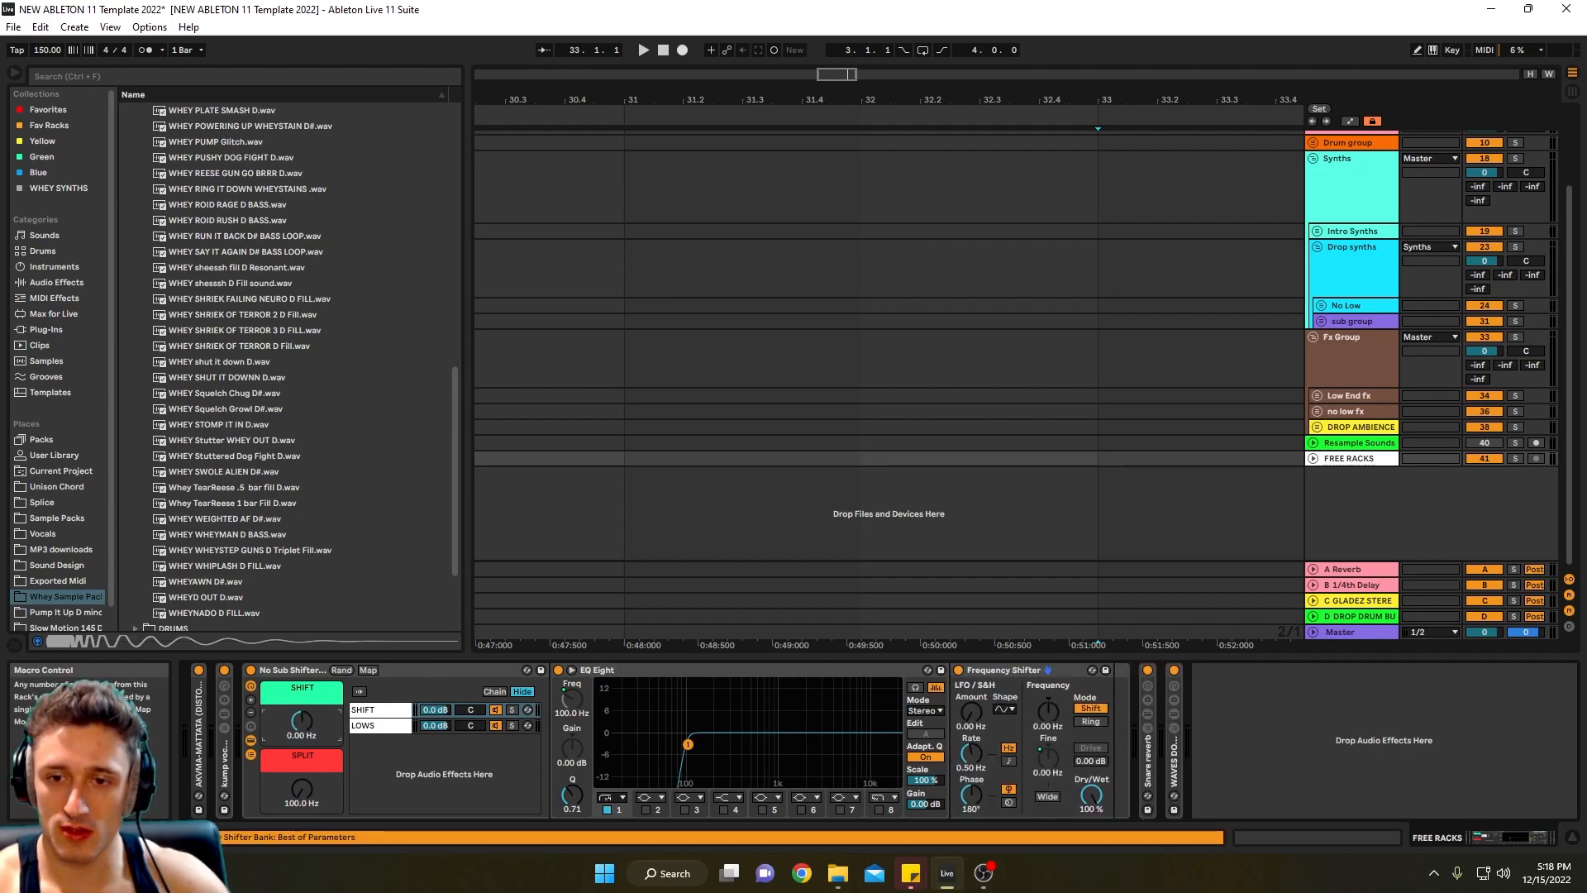
- View the LOWS chain's EQ Eight in the No Sub Shifter rack, and collapse the rack to its macros
left_click(360, 728)
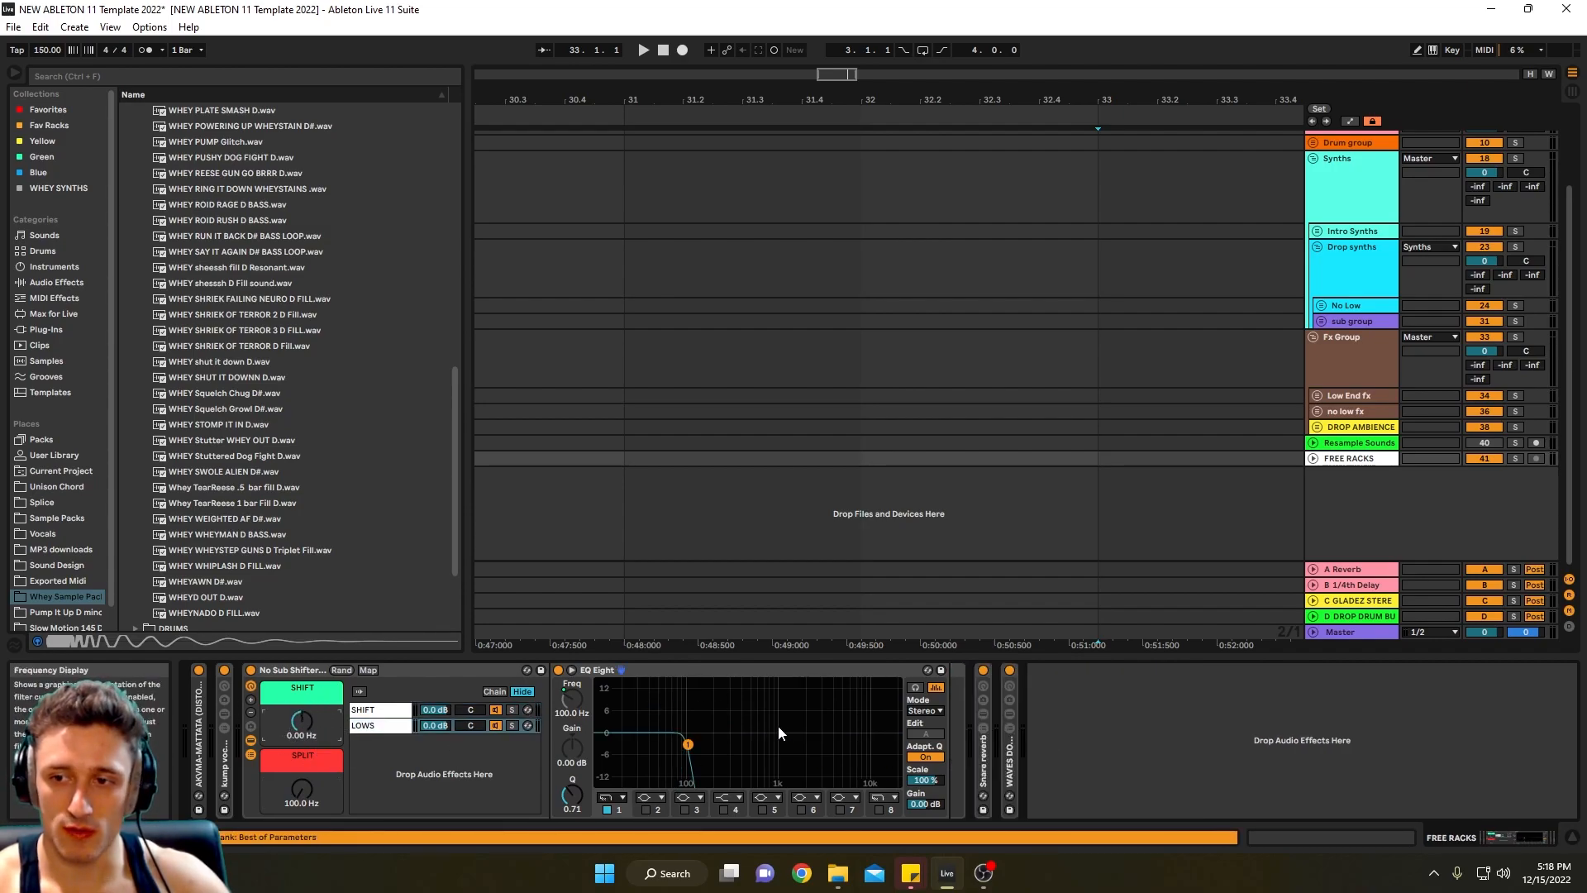
double_click(639, 667)
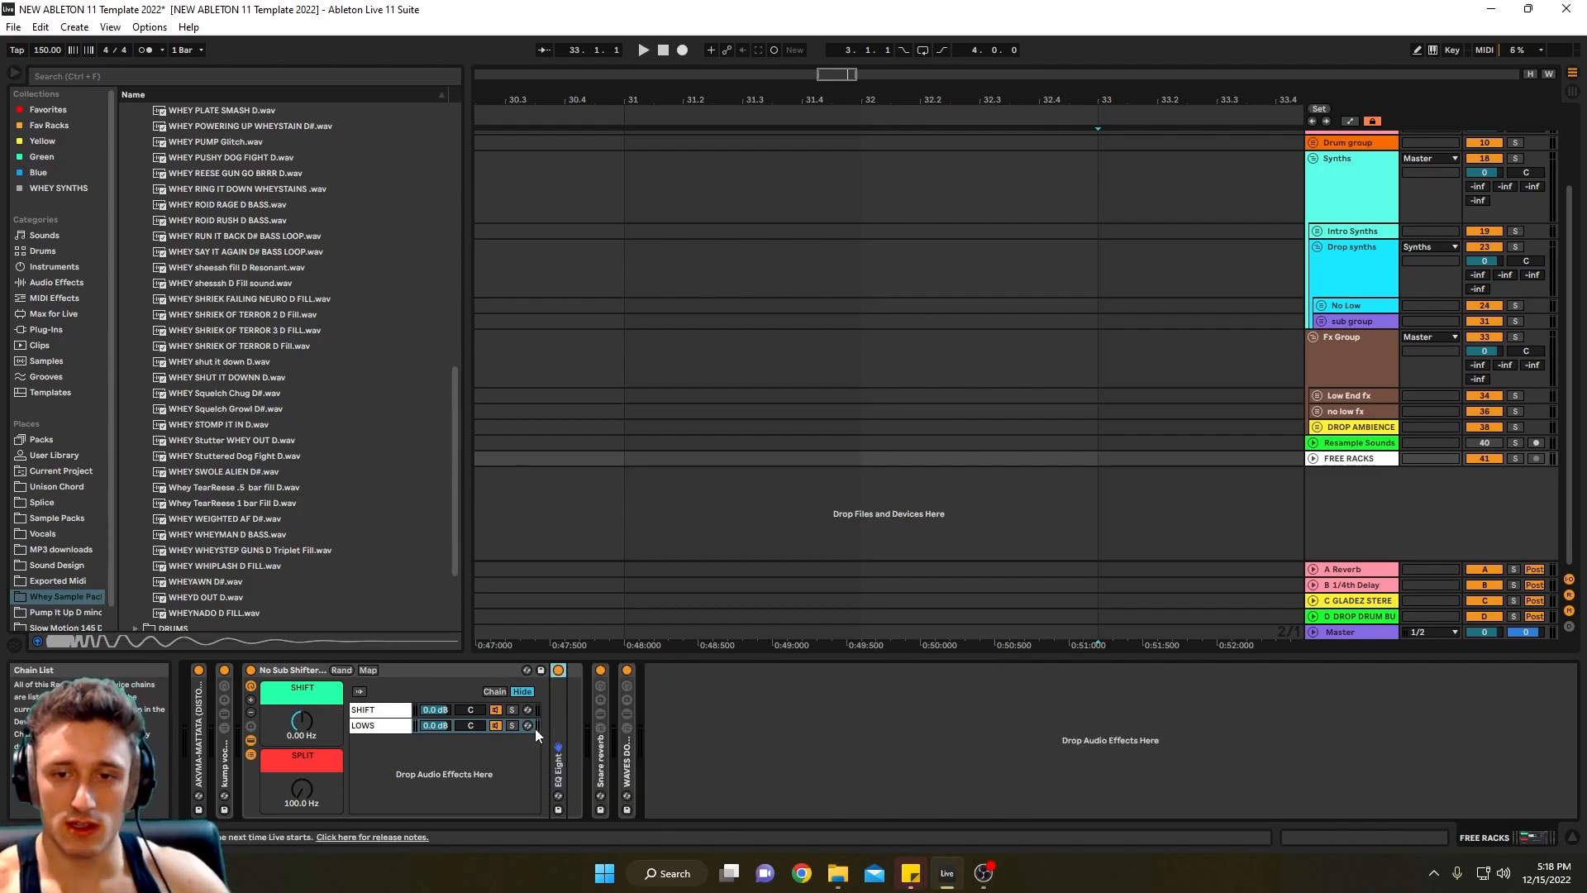
left_click(250, 739)
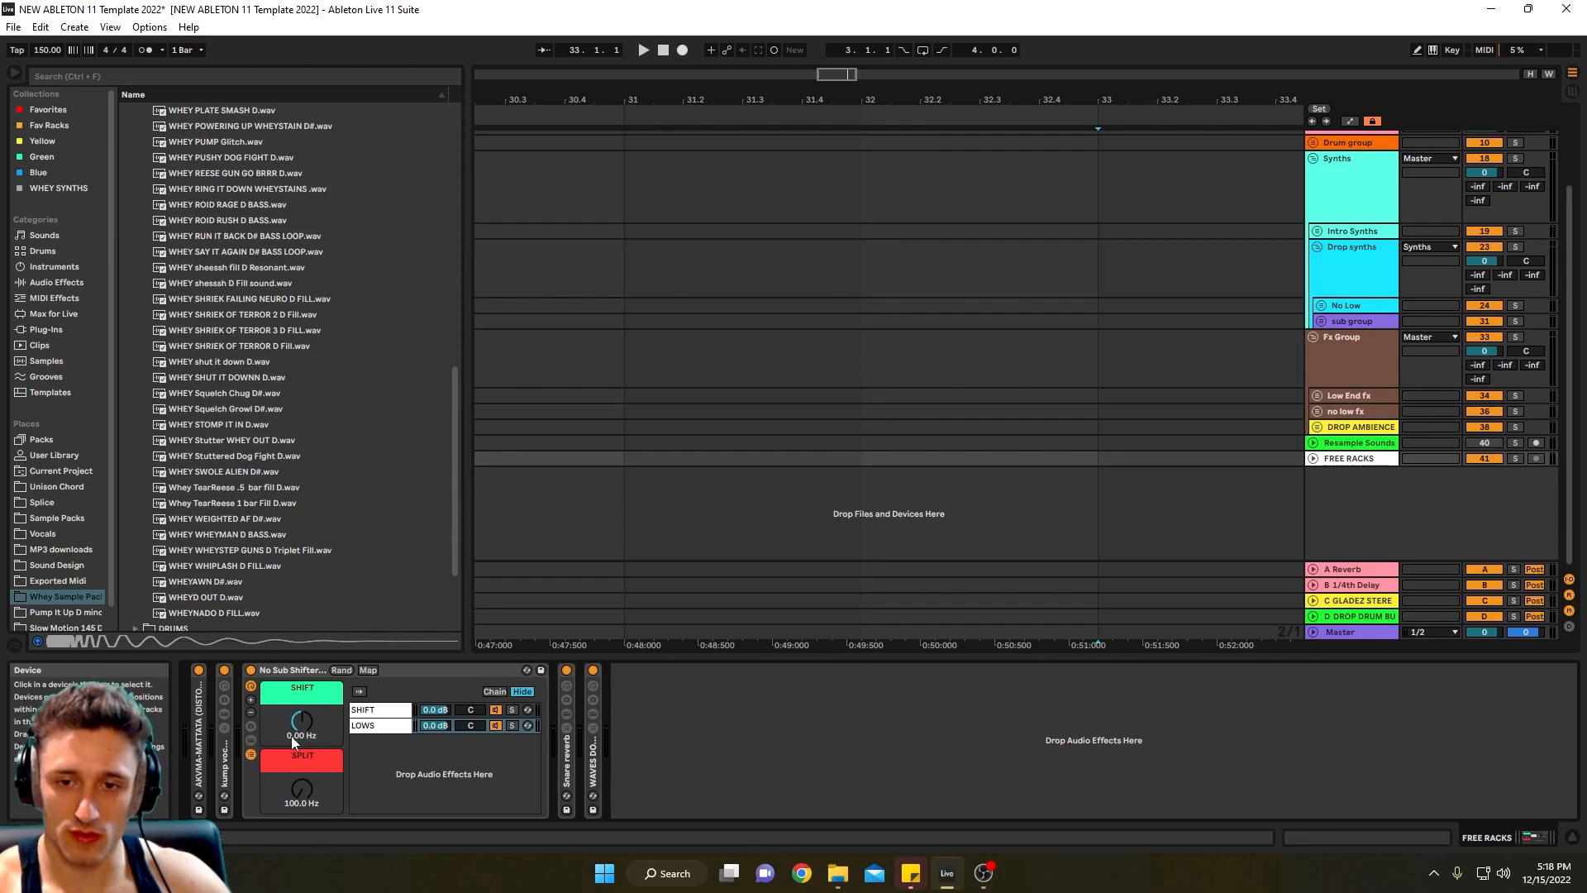
left_click(250, 754)
left_click(280, 675)
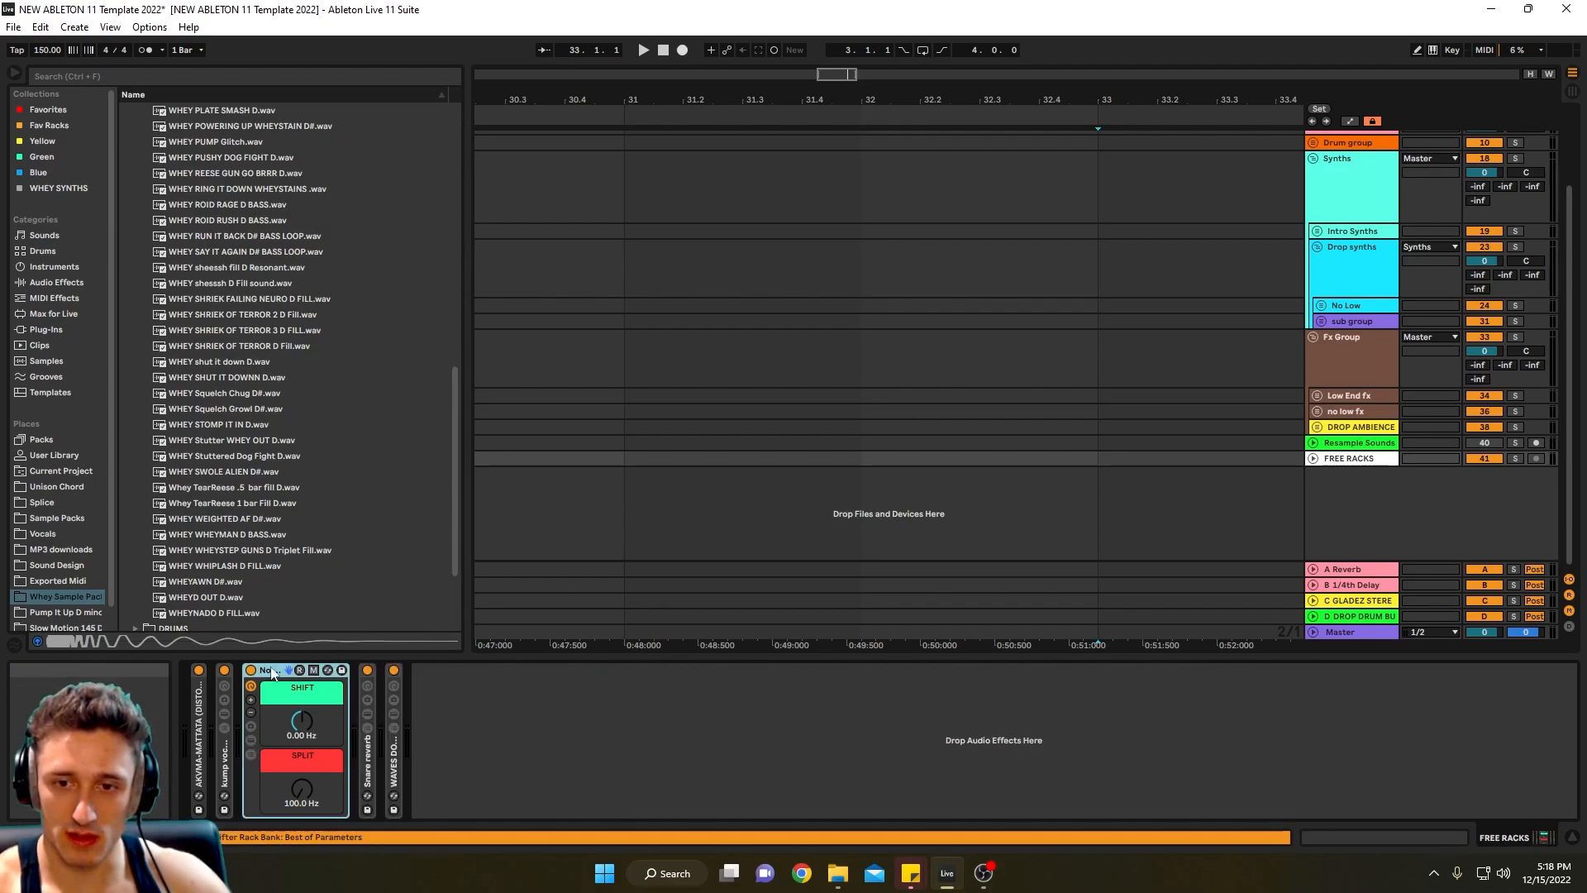
- Examine the dry and wet chains of the Snare reverb rack, and fold the rack again
double_click(370, 770)
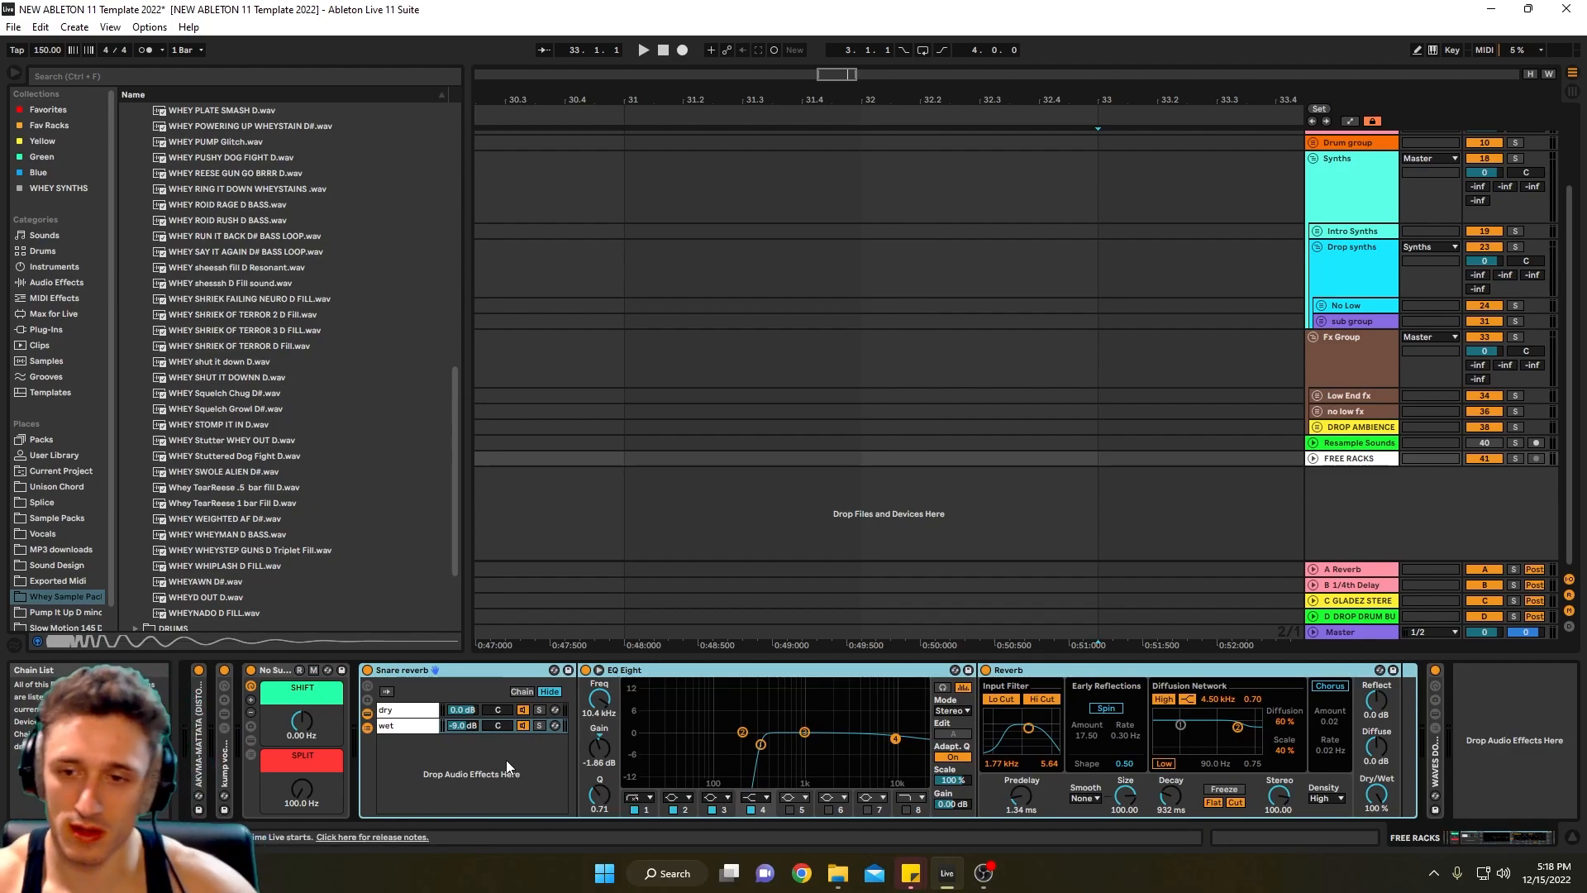
left_click(397, 725)
left_click(400, 709)
left_click(401, 726)
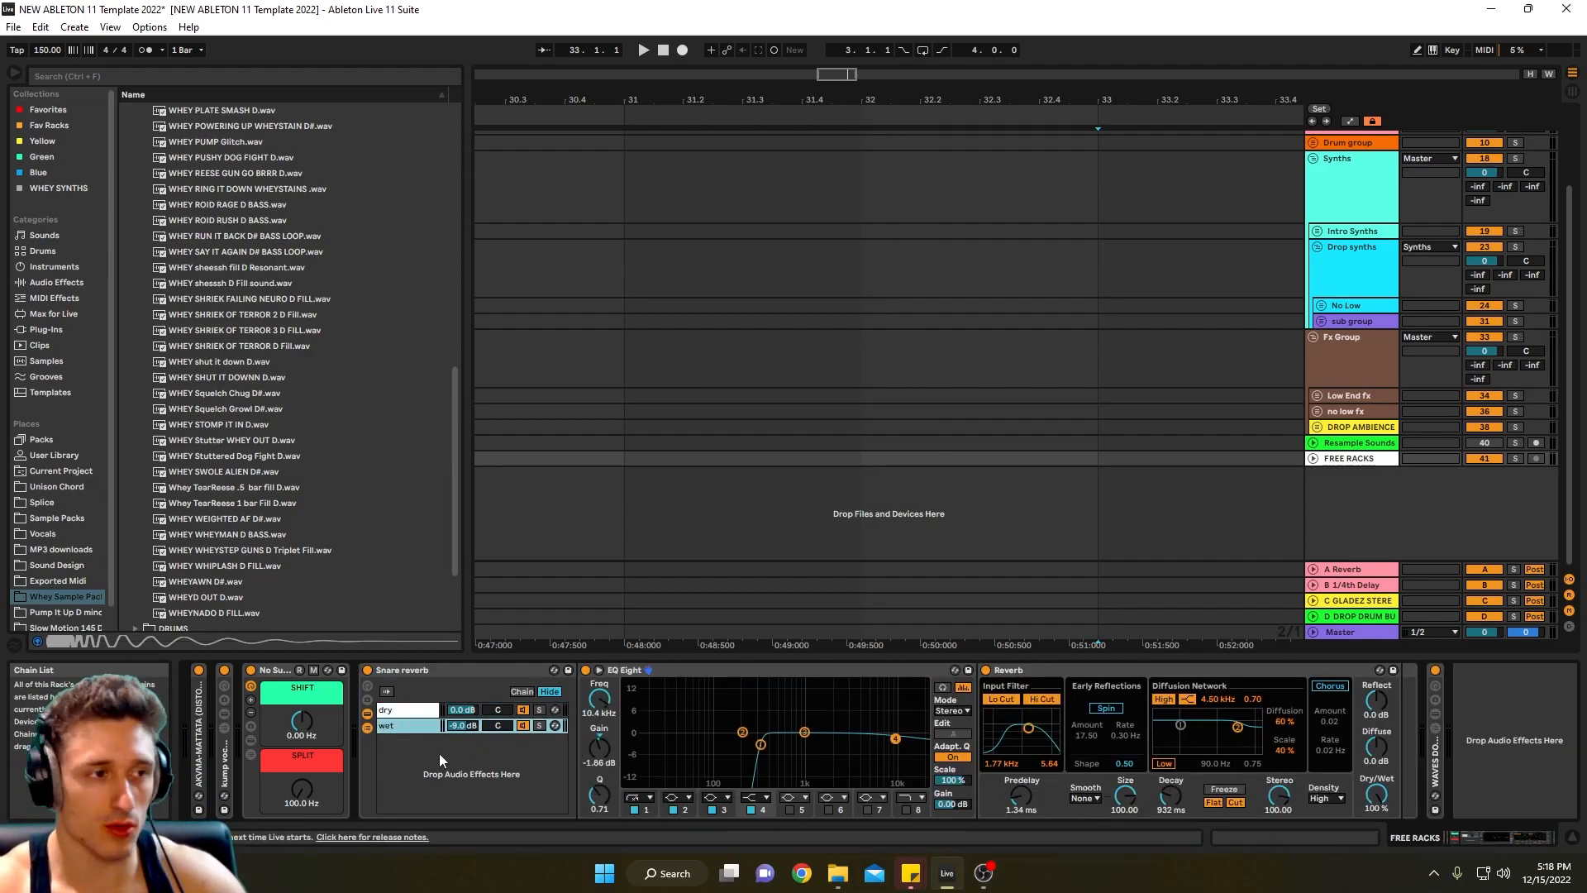
double_click(364, 727)
- Expand the WAVES DOUBLER REMAKE rack and show the devices of its DOUBLE 2 chain
double_click(392, 765)
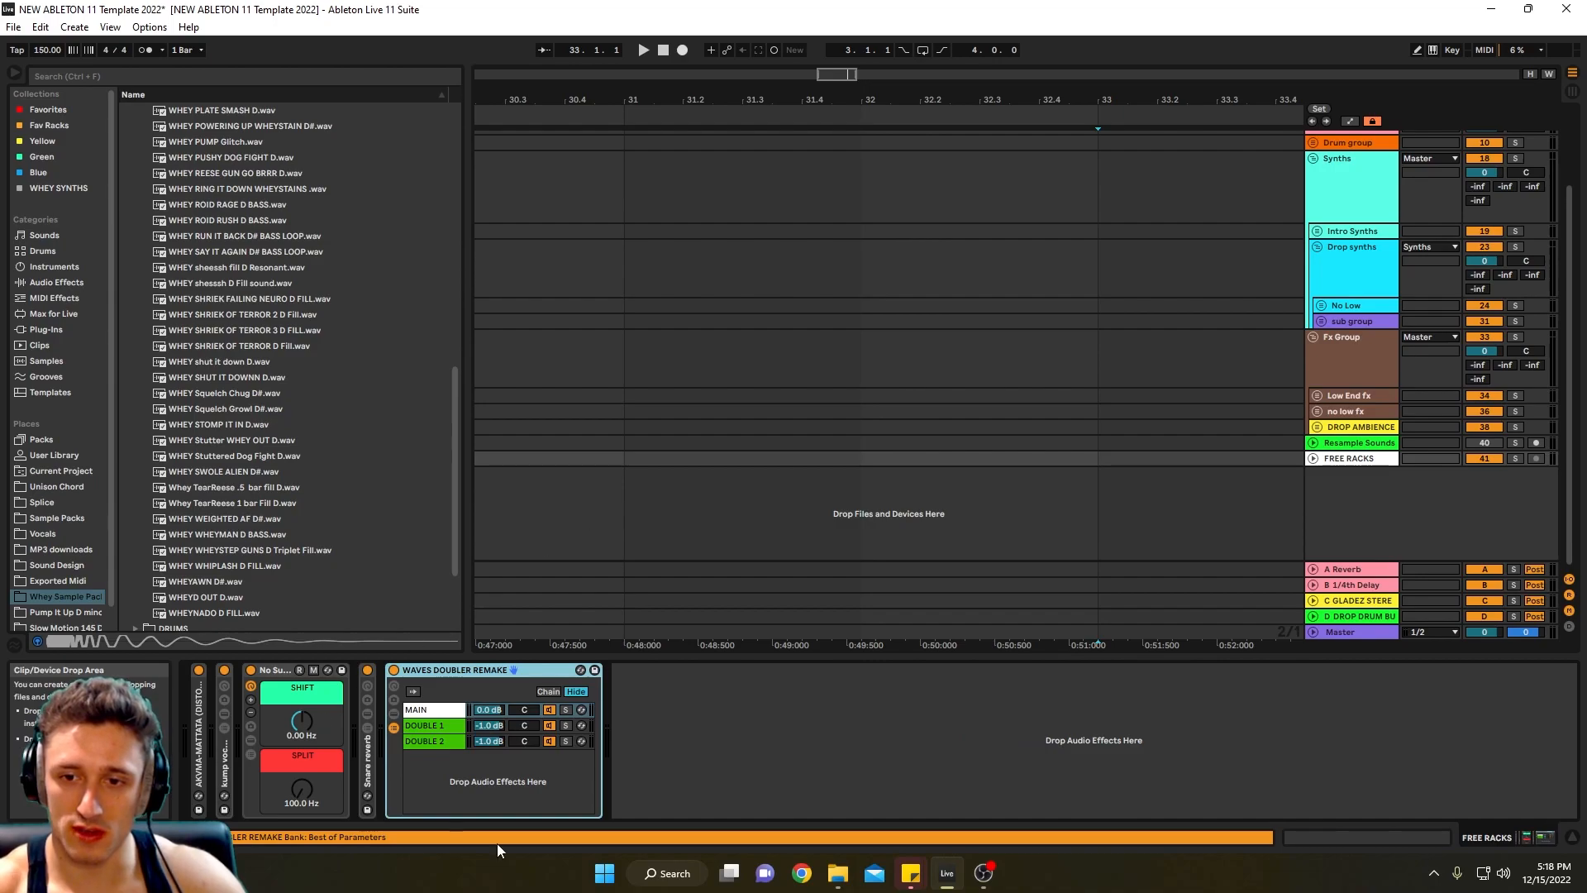
left_click(435, 724)
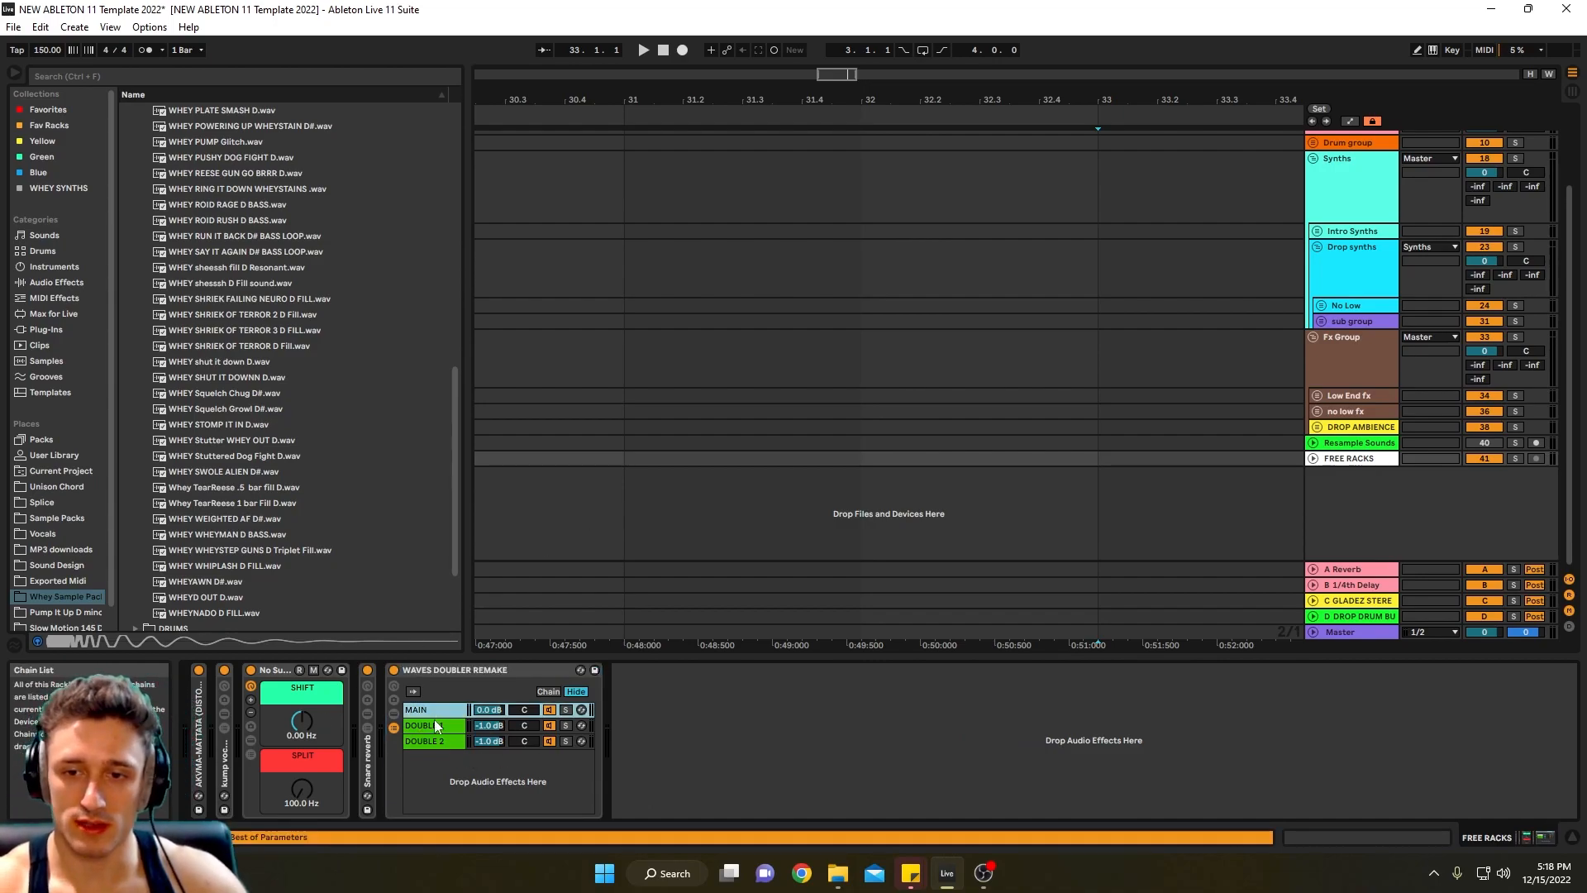
left_click(438, 742)
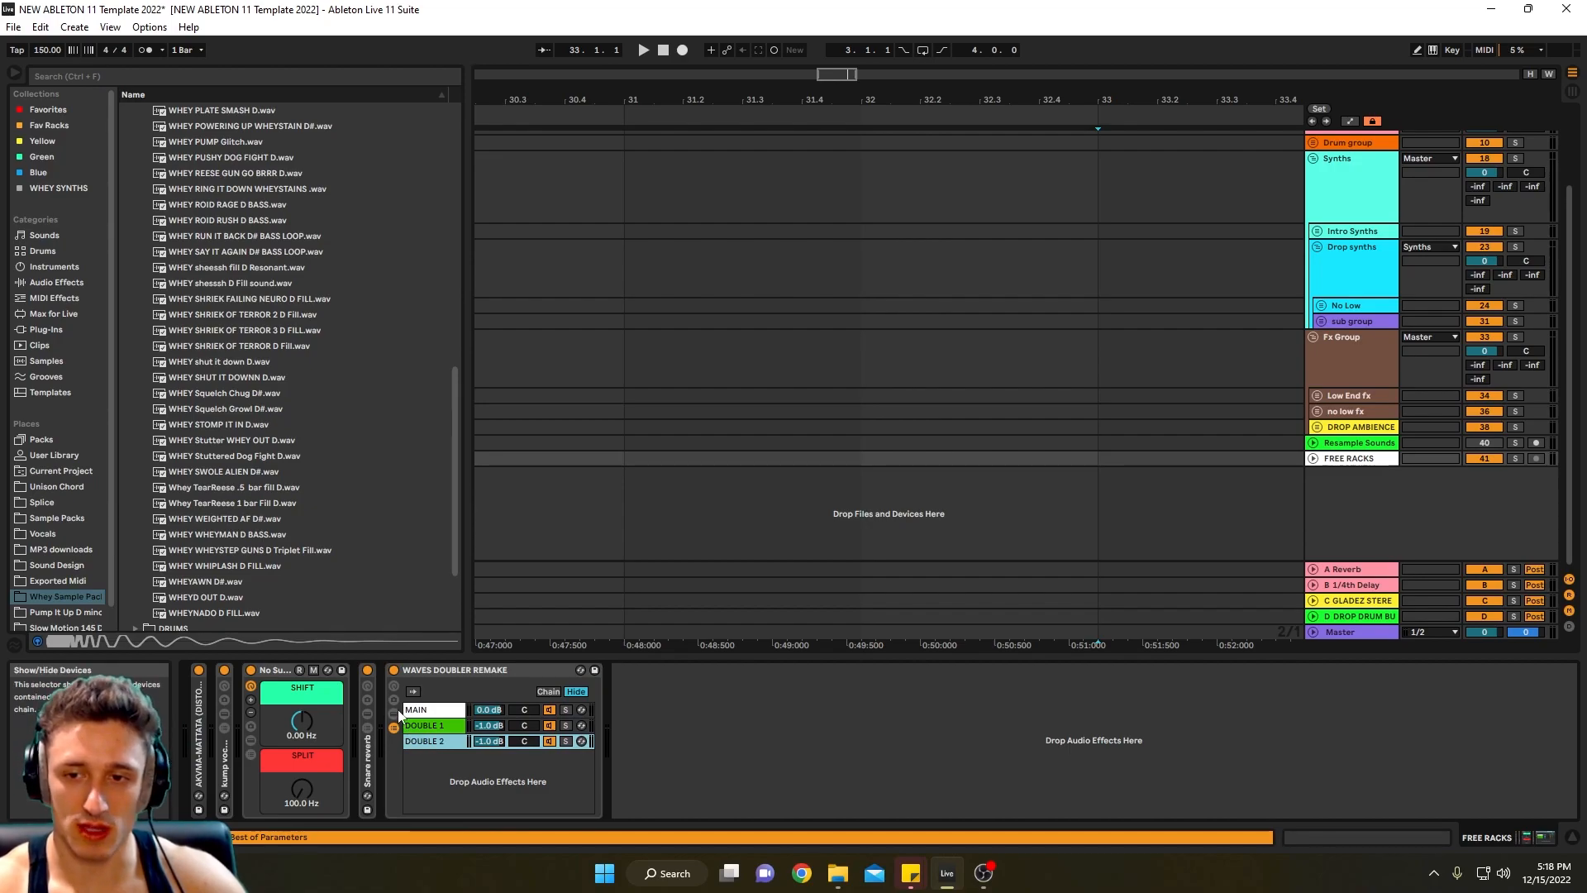
left_click(396, 715)
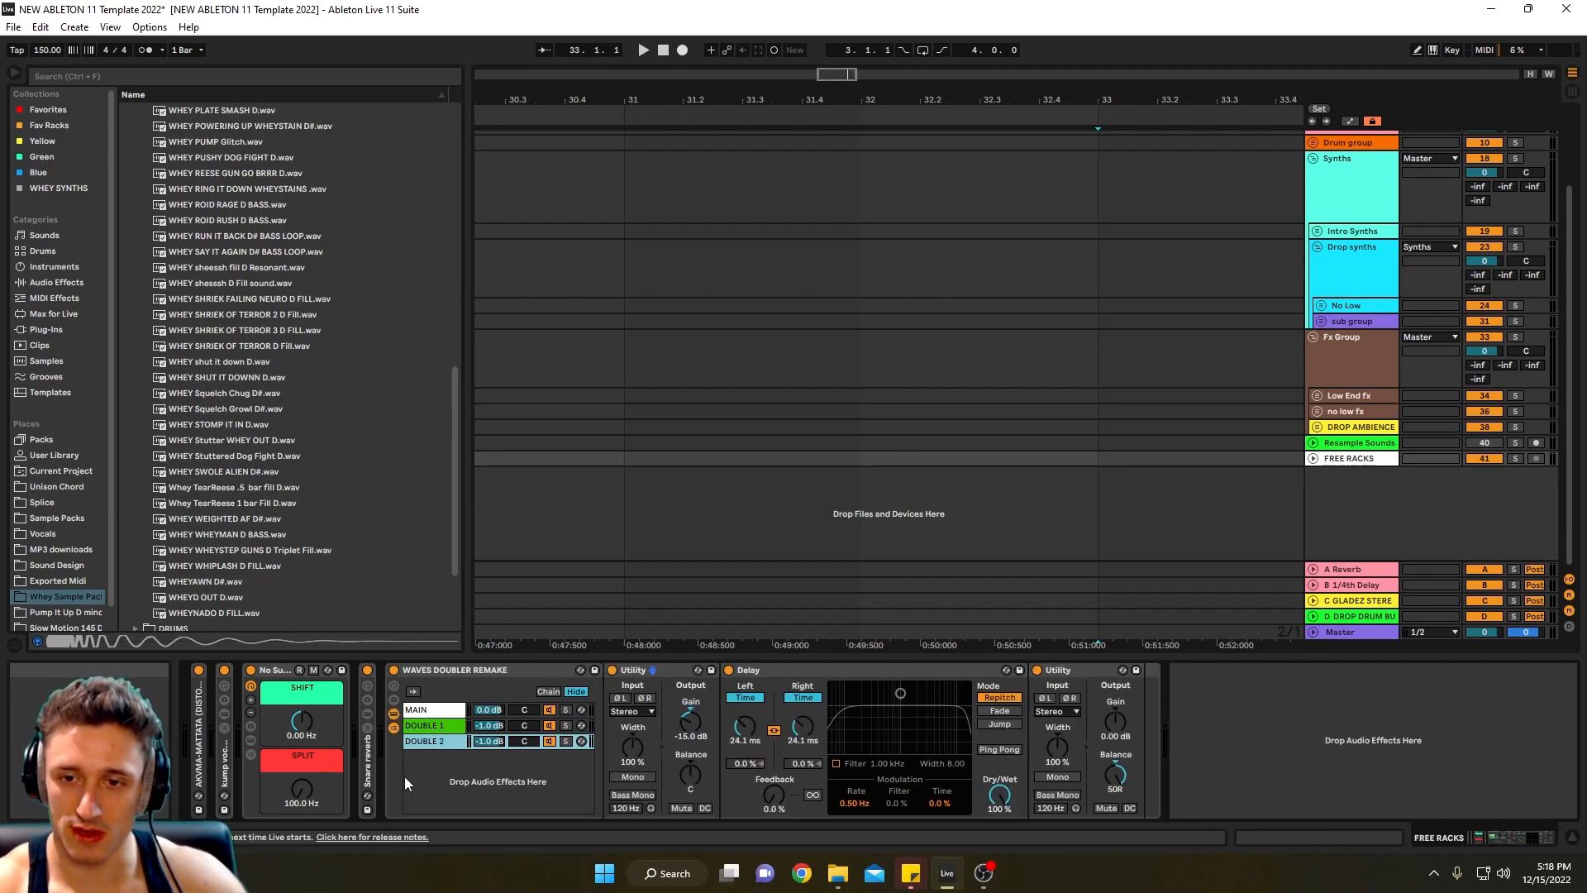
- Compare the Delay and Utility devices of the DOUBLE 1 and DOUBLE 2 chains, and fold all the racks on FREE RACKS
left_click(431, 725)
left_click(432, 740)
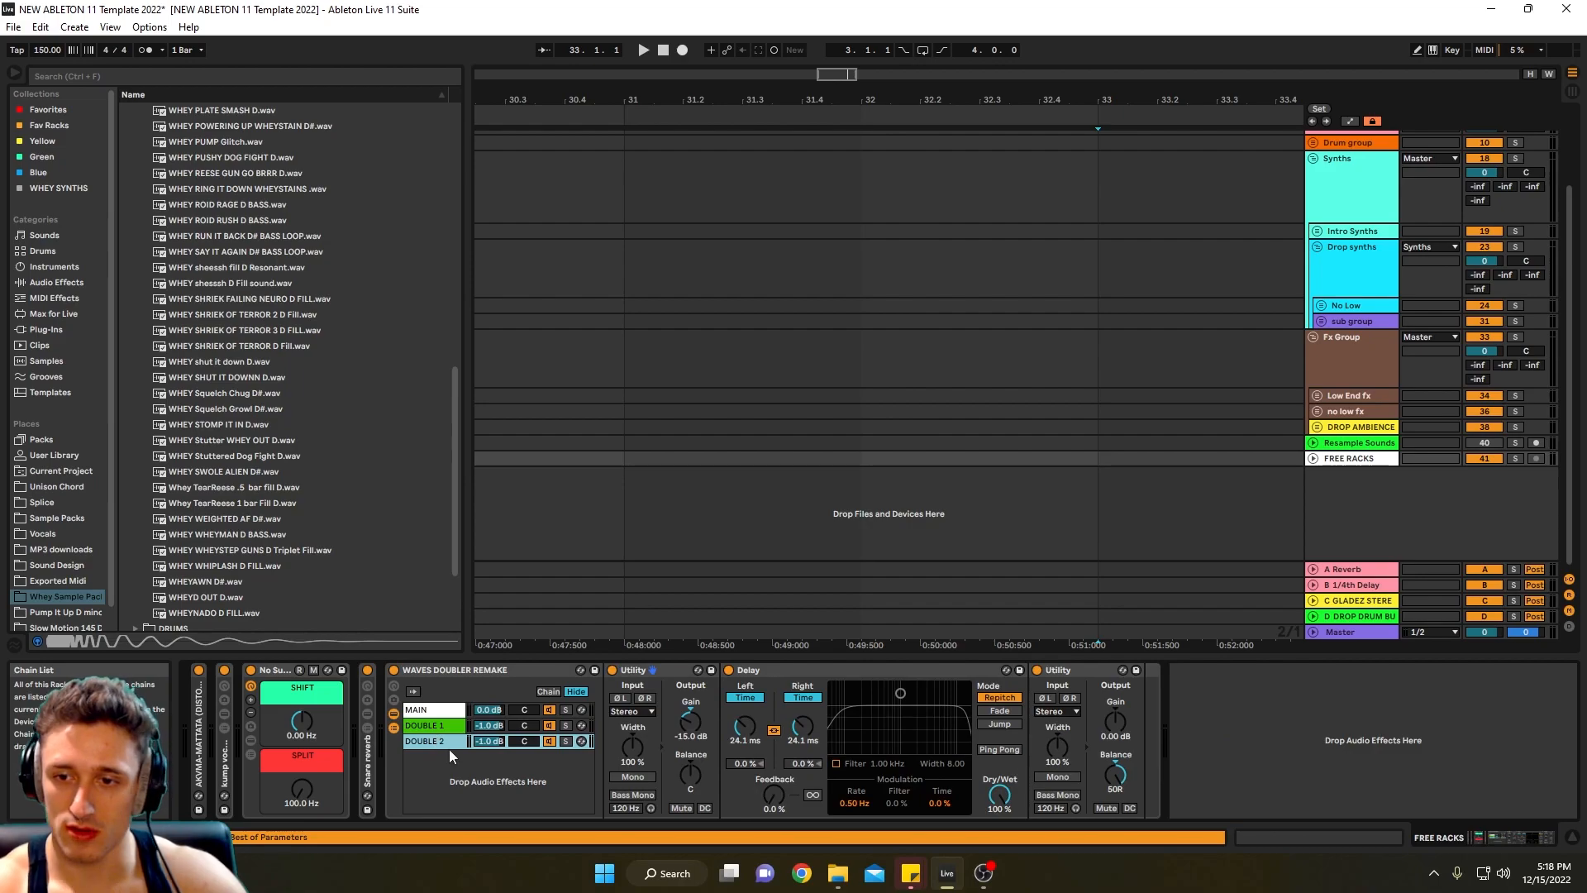
left_click(460, 725)
double_click(742, 762)
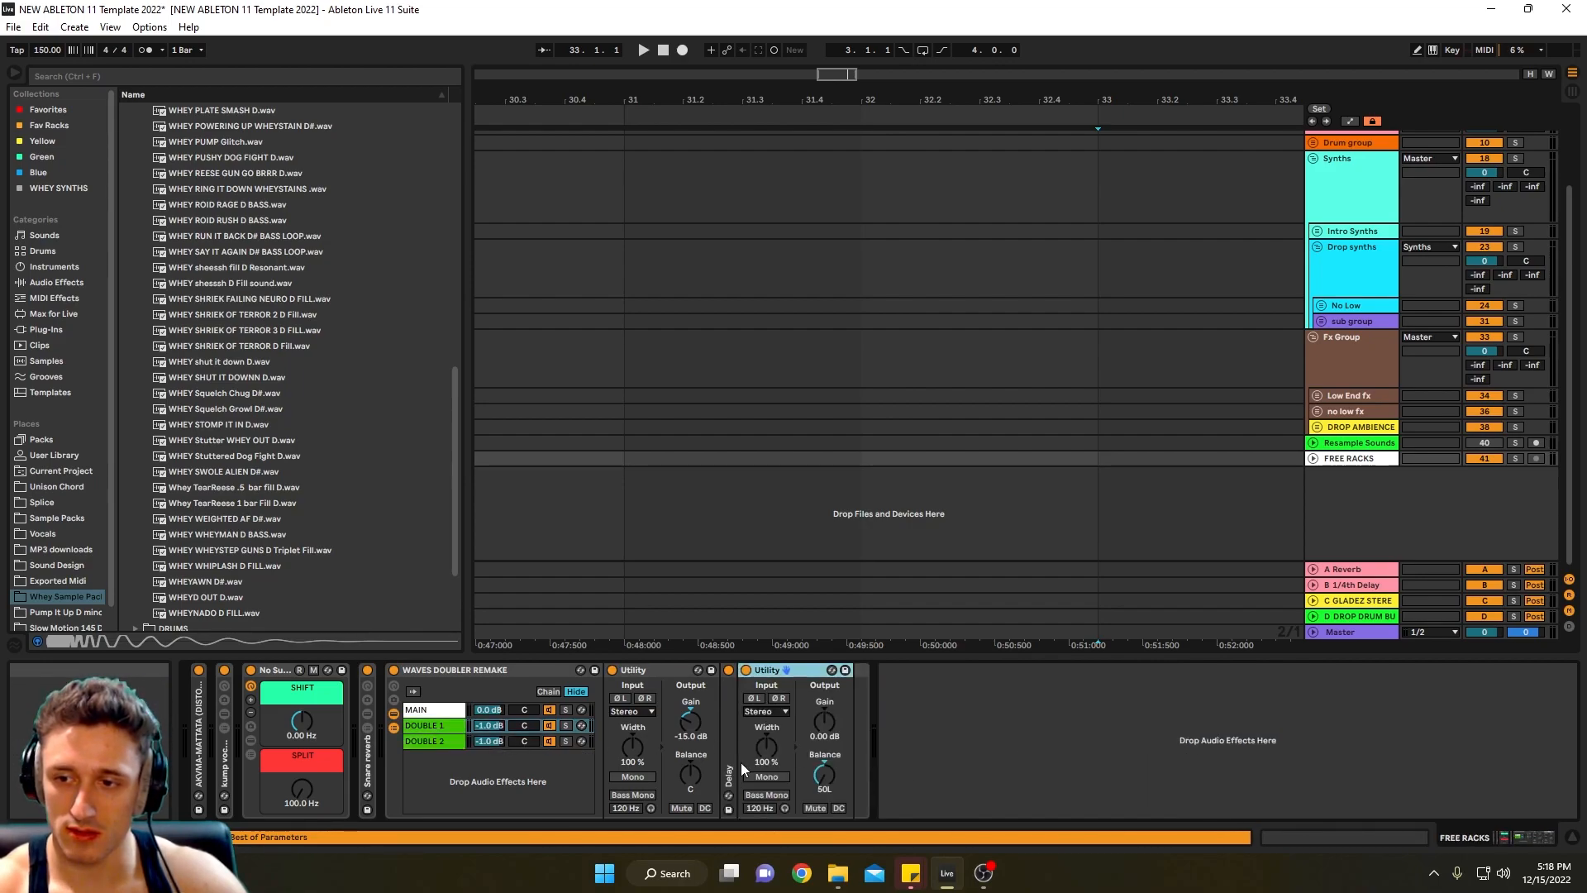
left_click(394, 730)
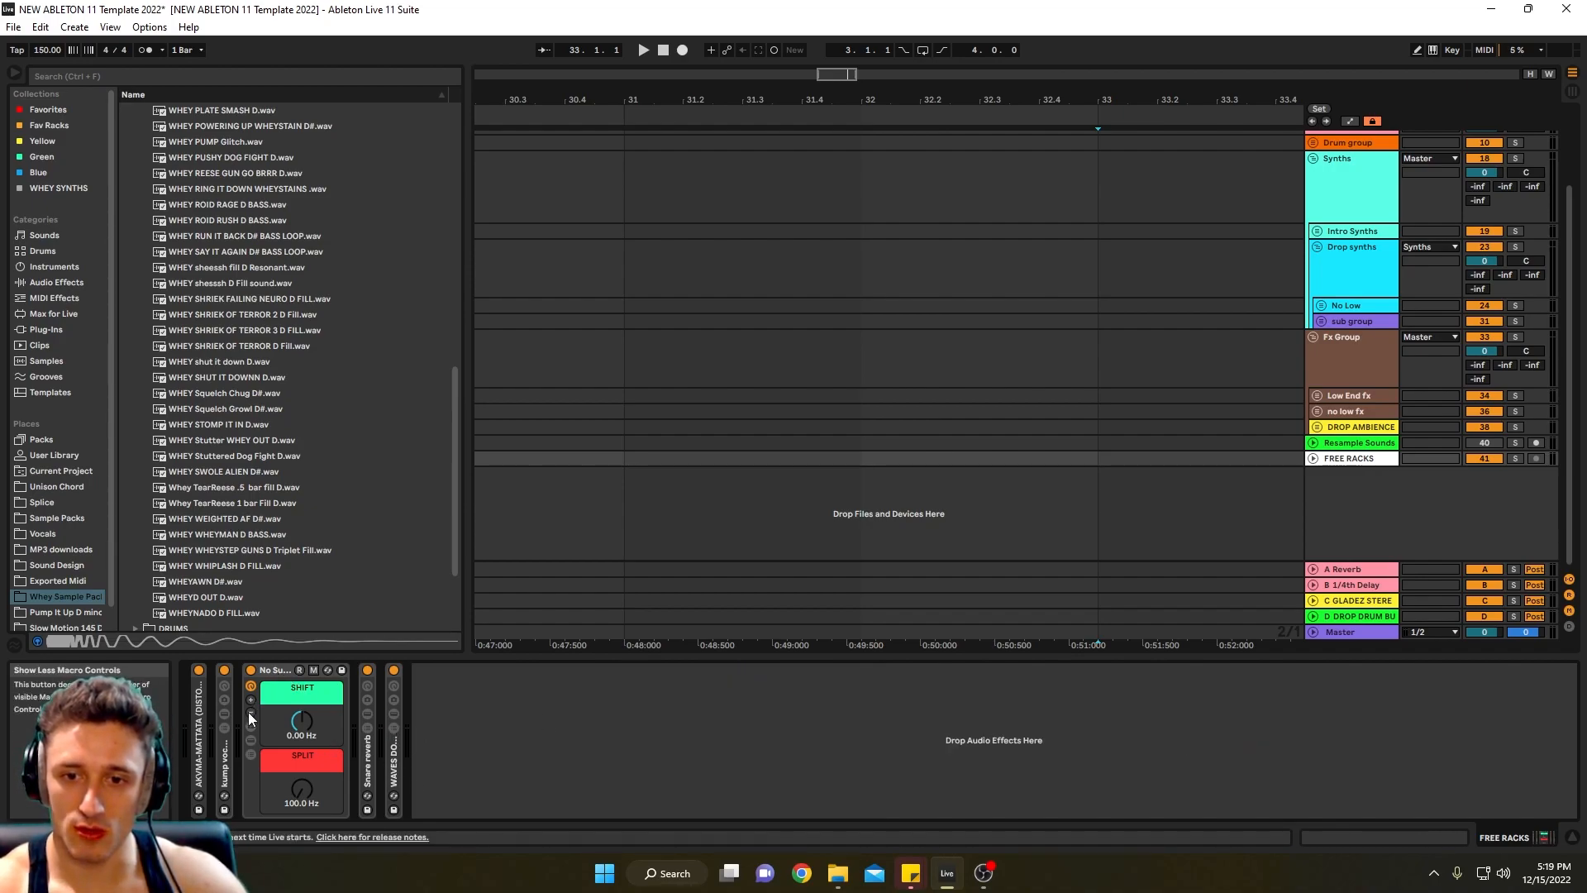
double_click(277, 682)
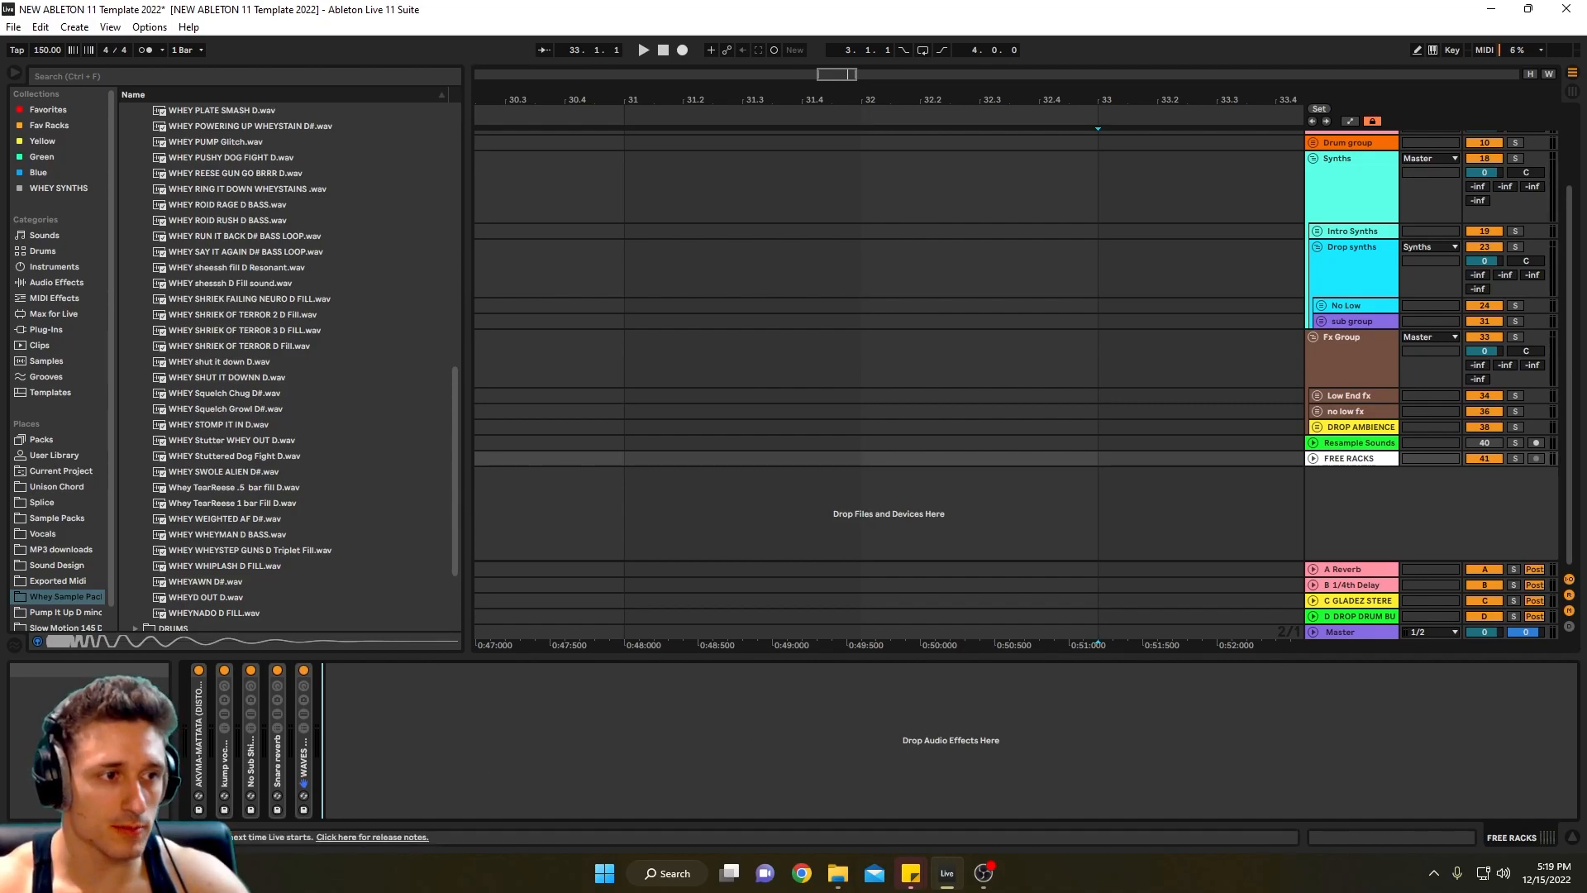
- View the A Reverb and B 1/4th Delay return devices, folding Synths and unfolding Vox to show their sidechain source, main vocal
left_click(1371, 567)
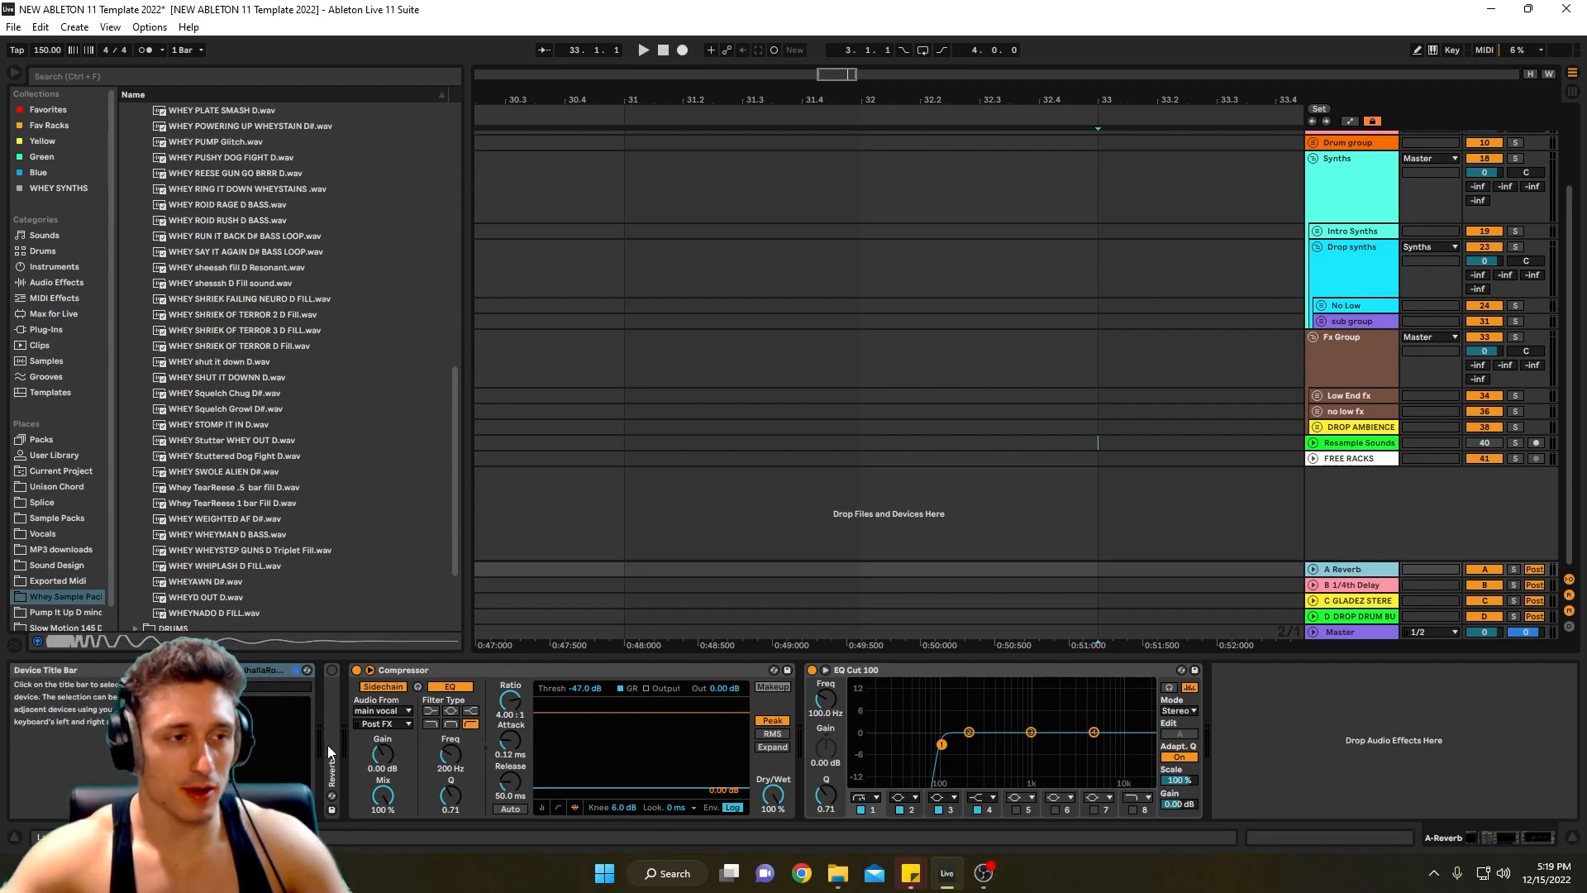
scroll(1349, 243, "up", 3)
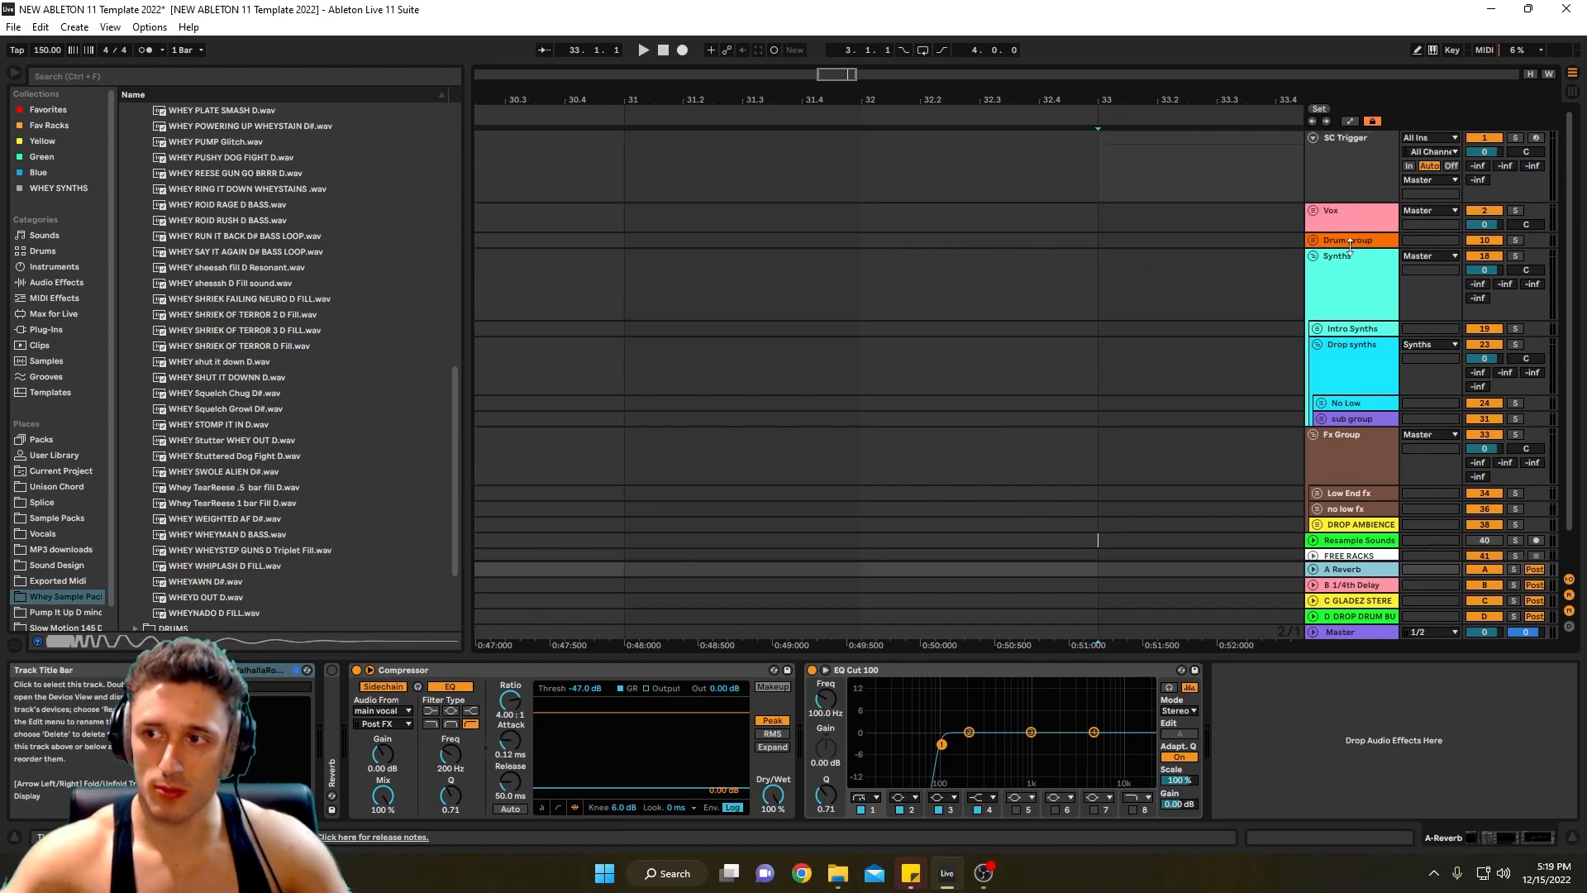
left_click(1313, 255)
left_click(1313, 211)
left_click(1339, 300)
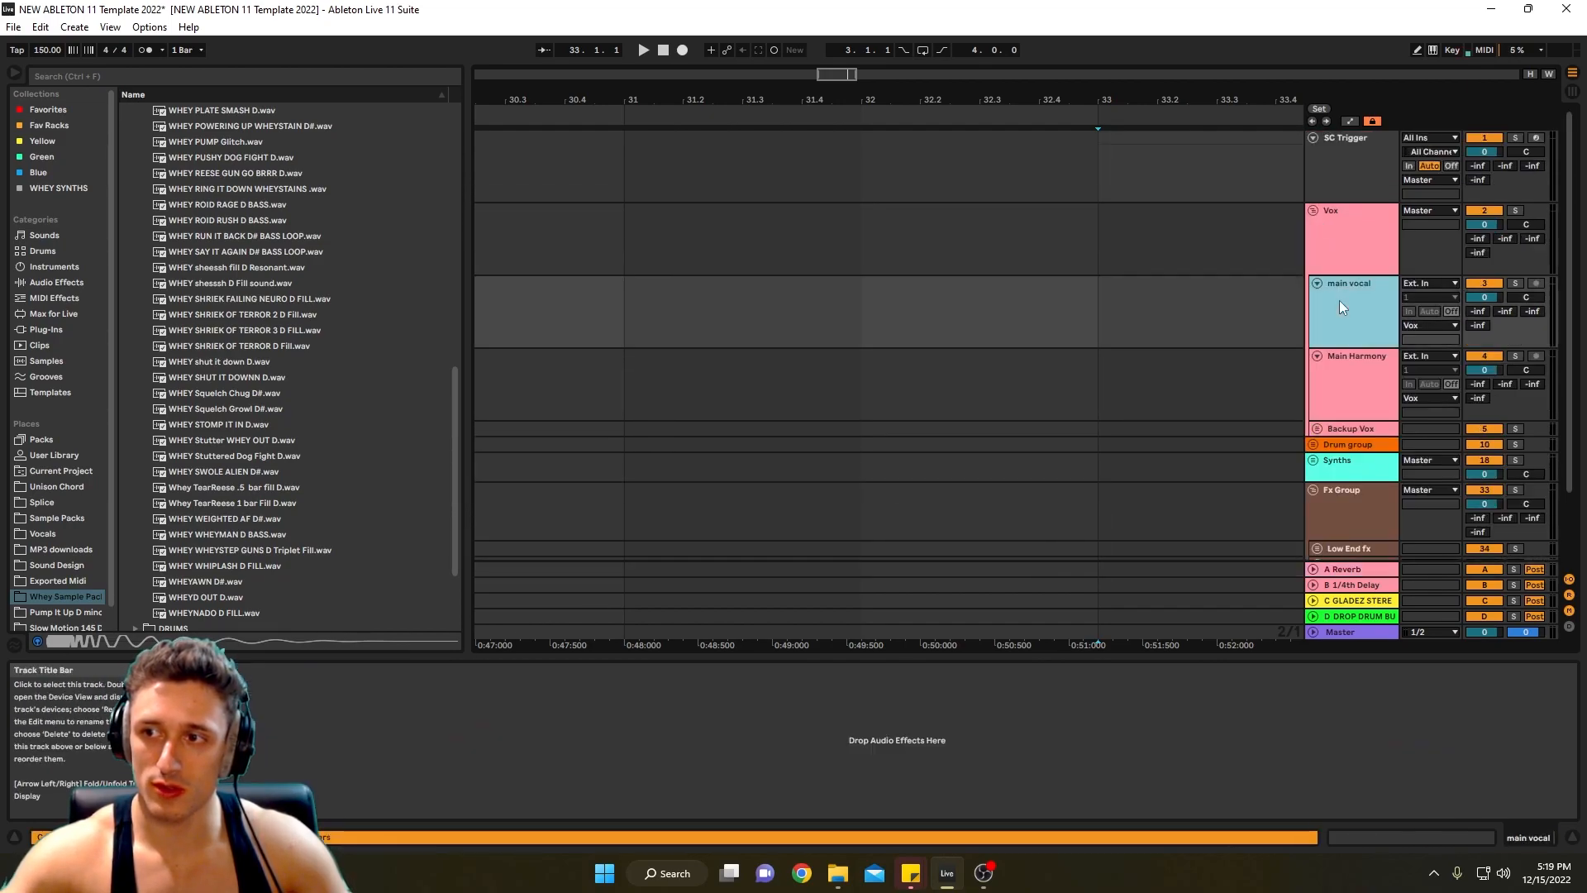
left_click(1356, 571)
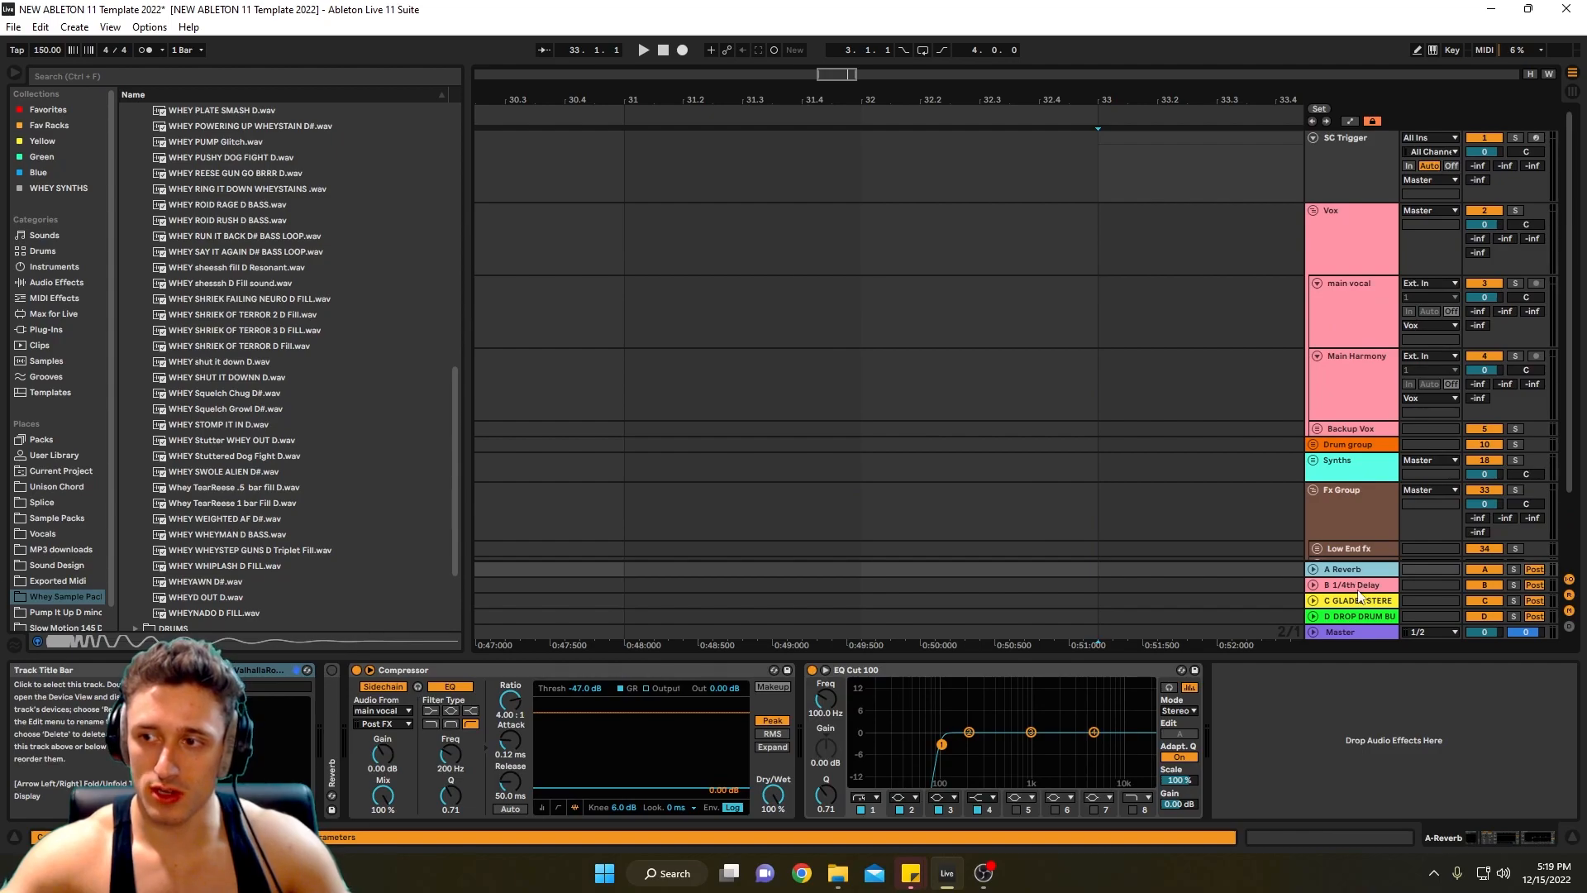
left_click(1357, 585)
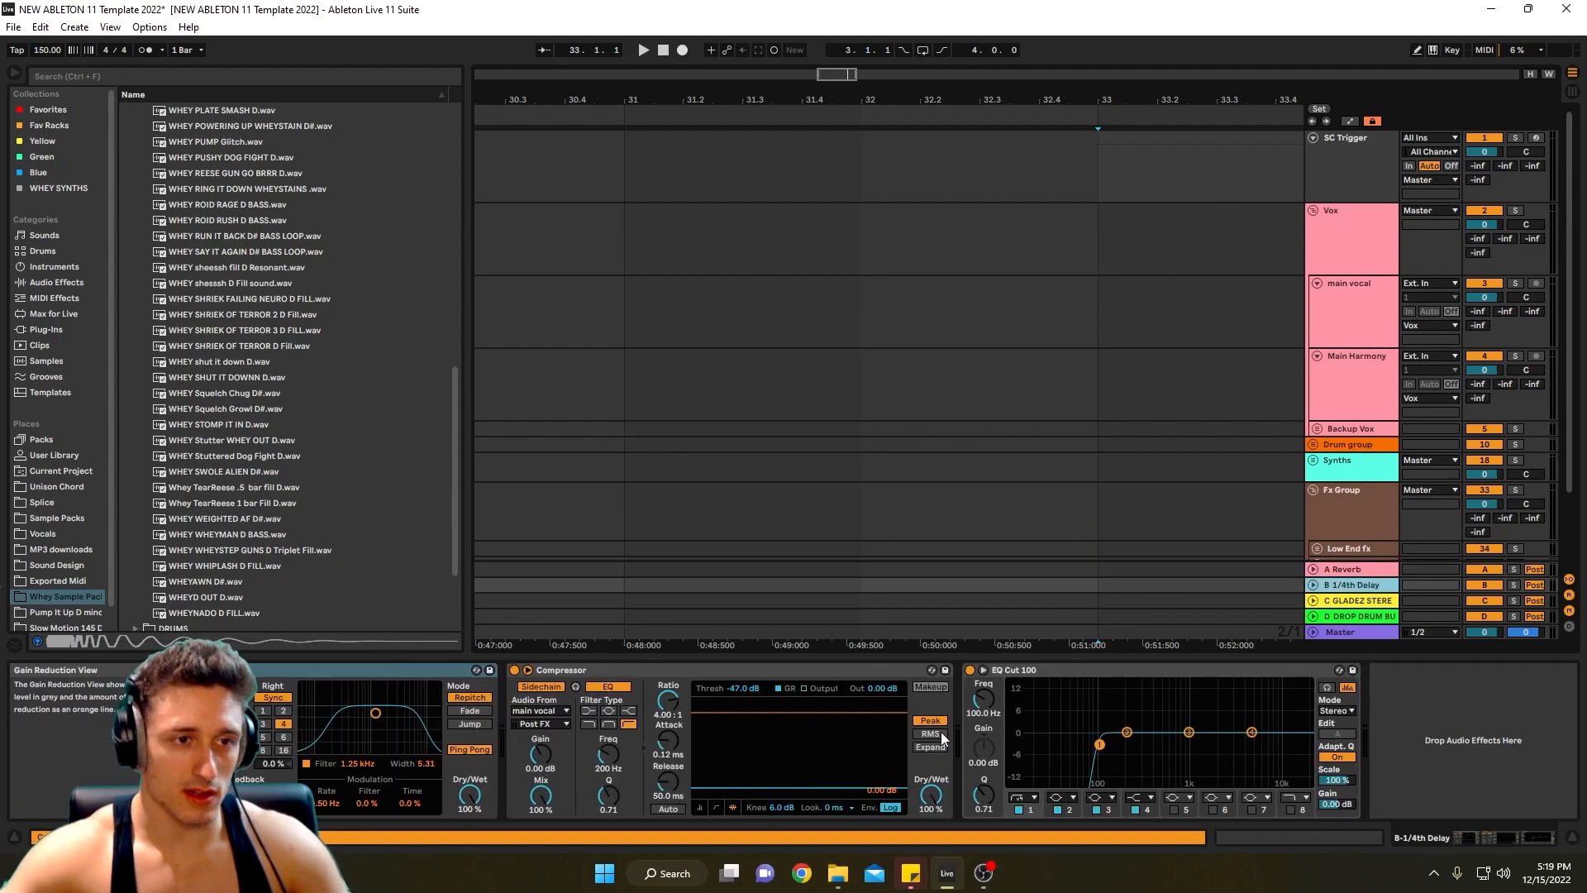
- Examine the FabFilter Pro-Q 3 curve and the Pro q3 substitute EQ on the C GLADEZ STEREO SEND return, closing each again
left_click(1366, 602)
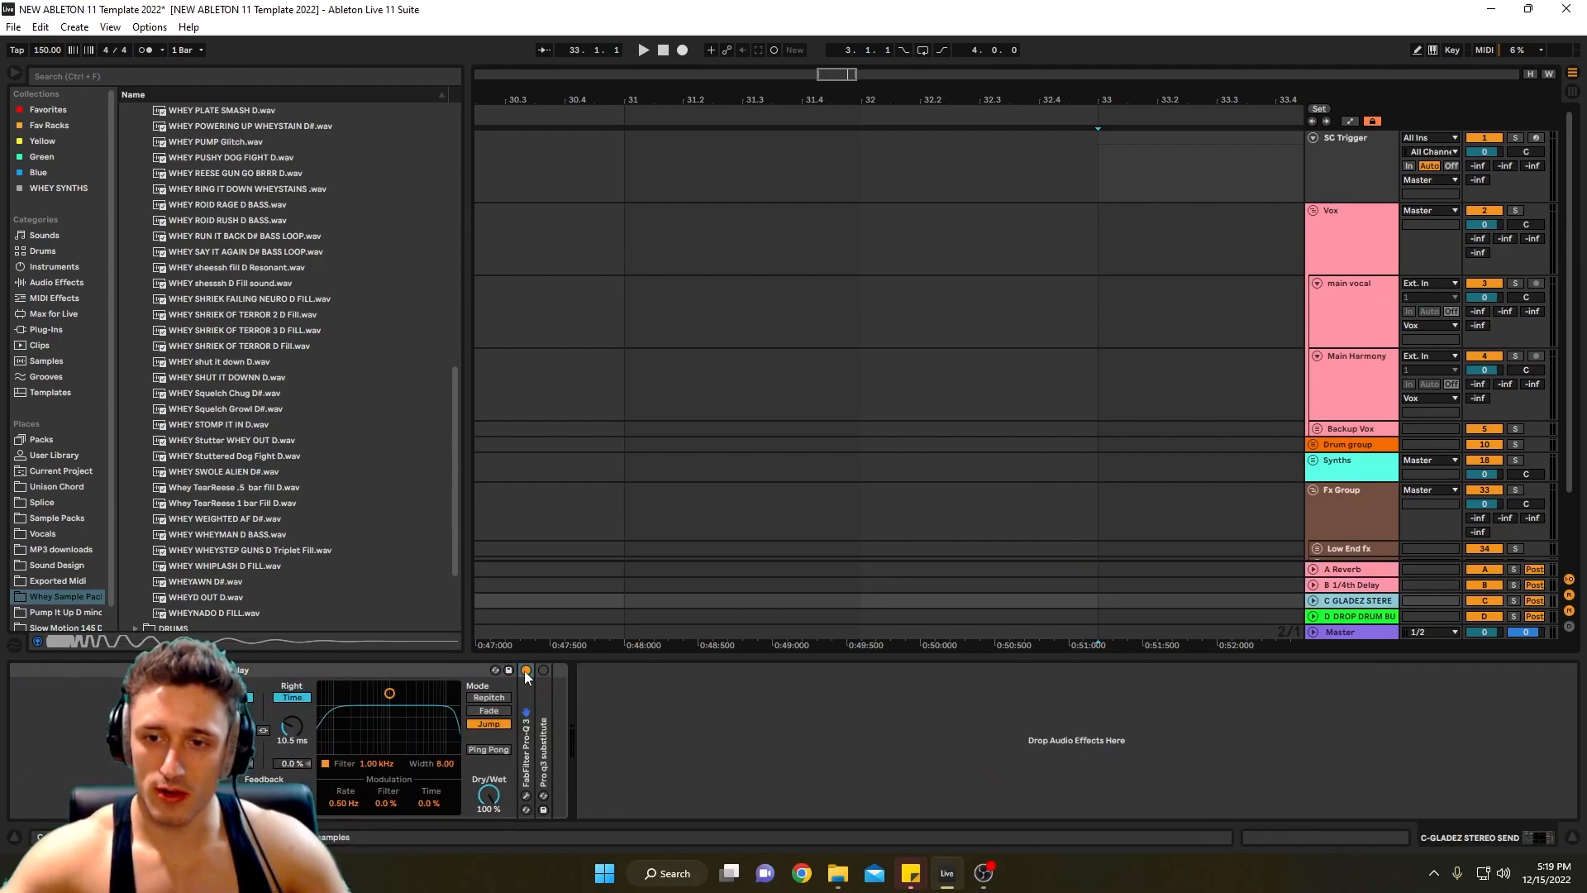
left_click(525, 795)
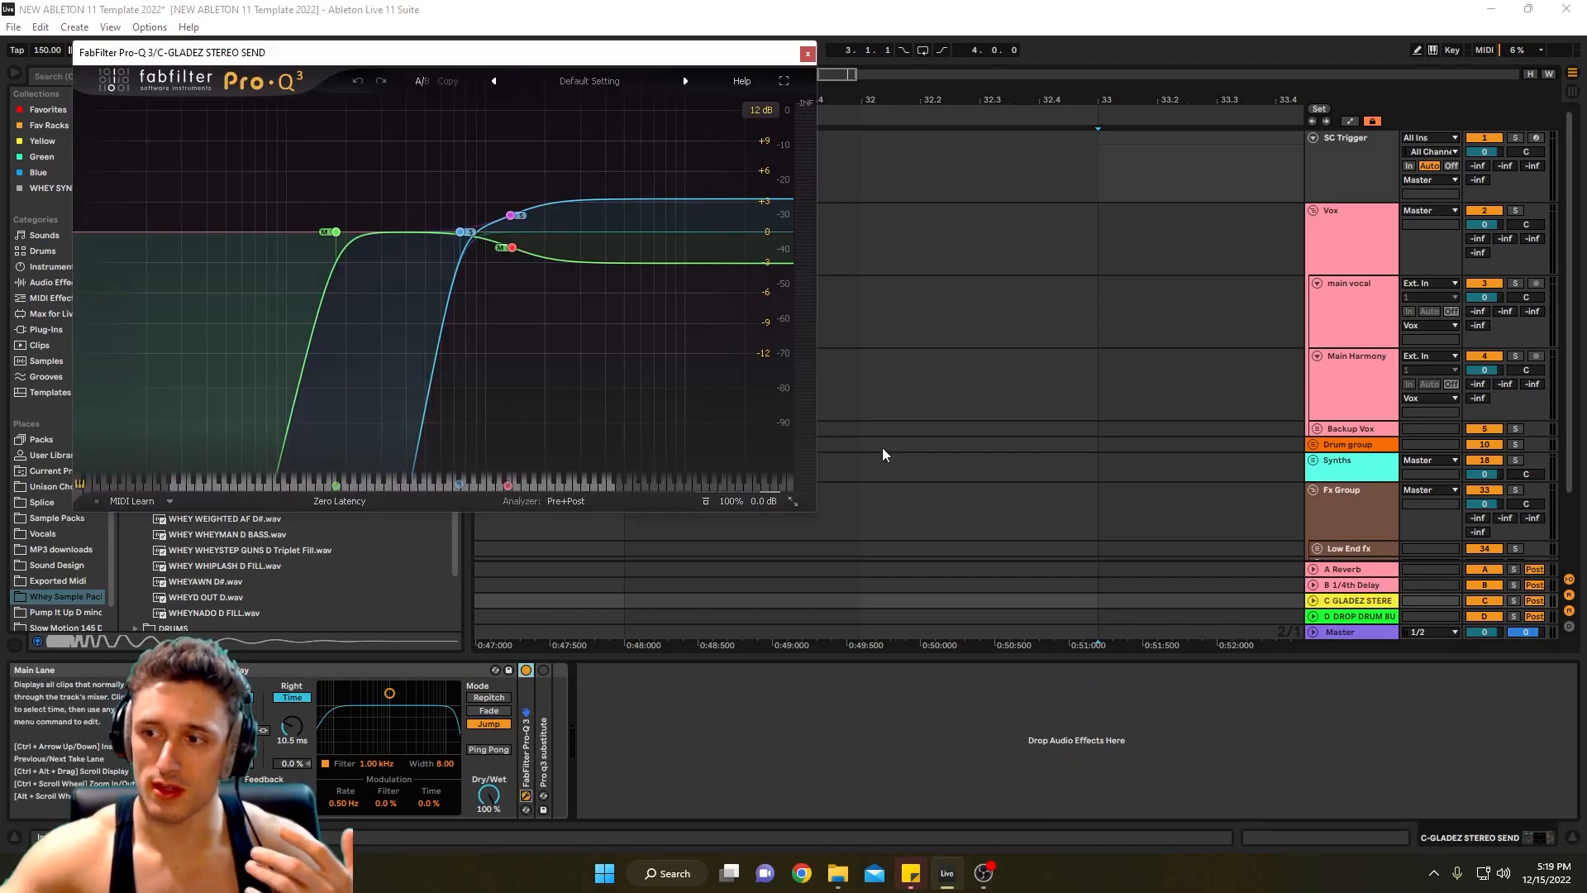
left_click(511, 215)
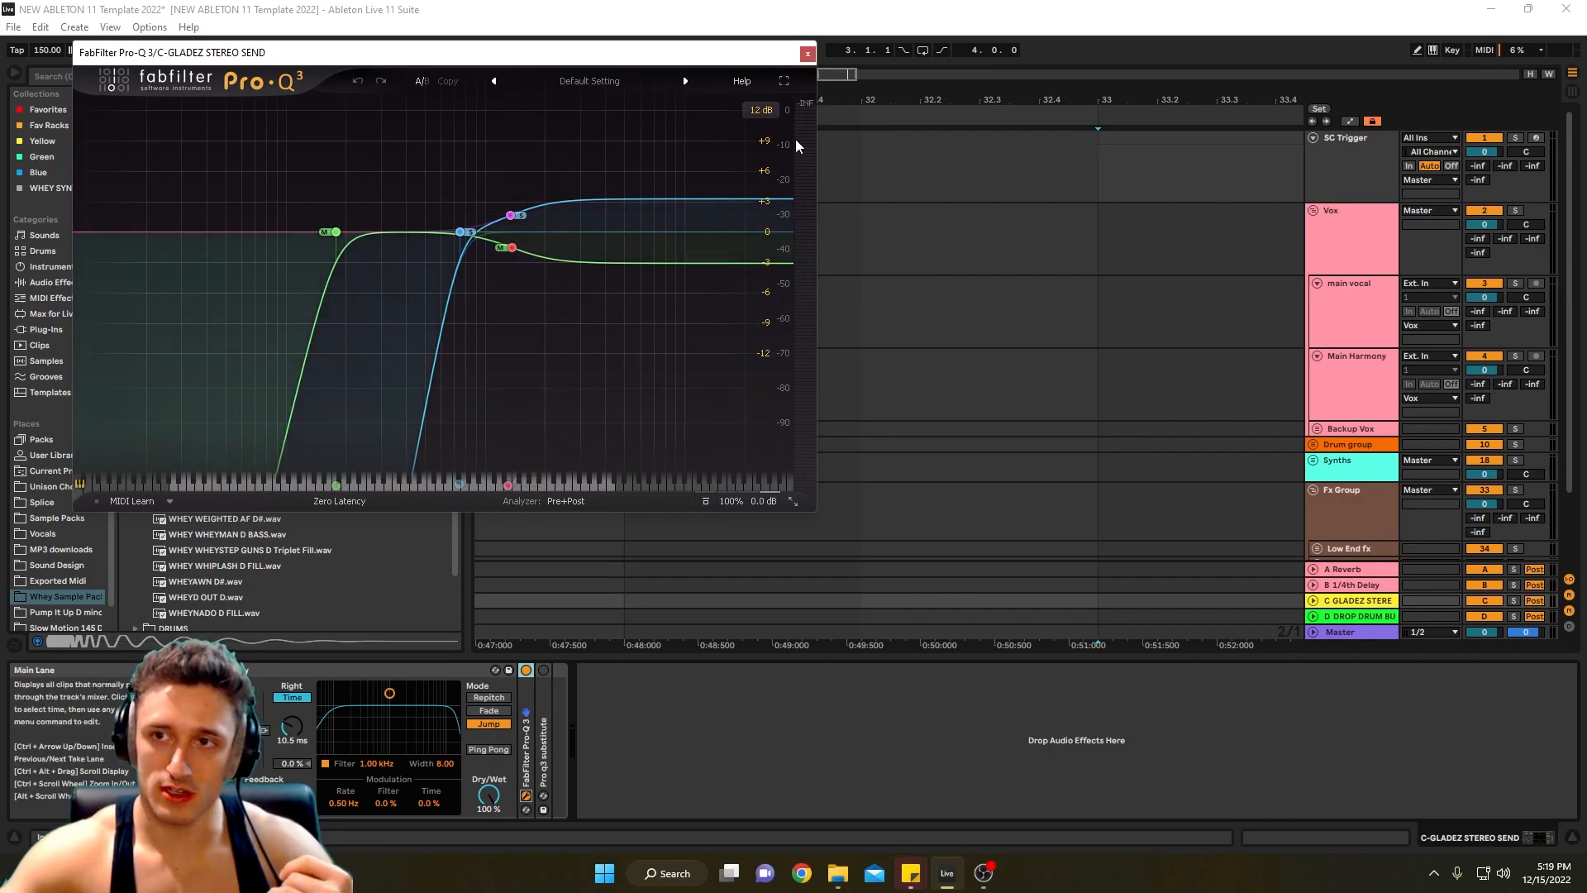
left_click(807, 53)
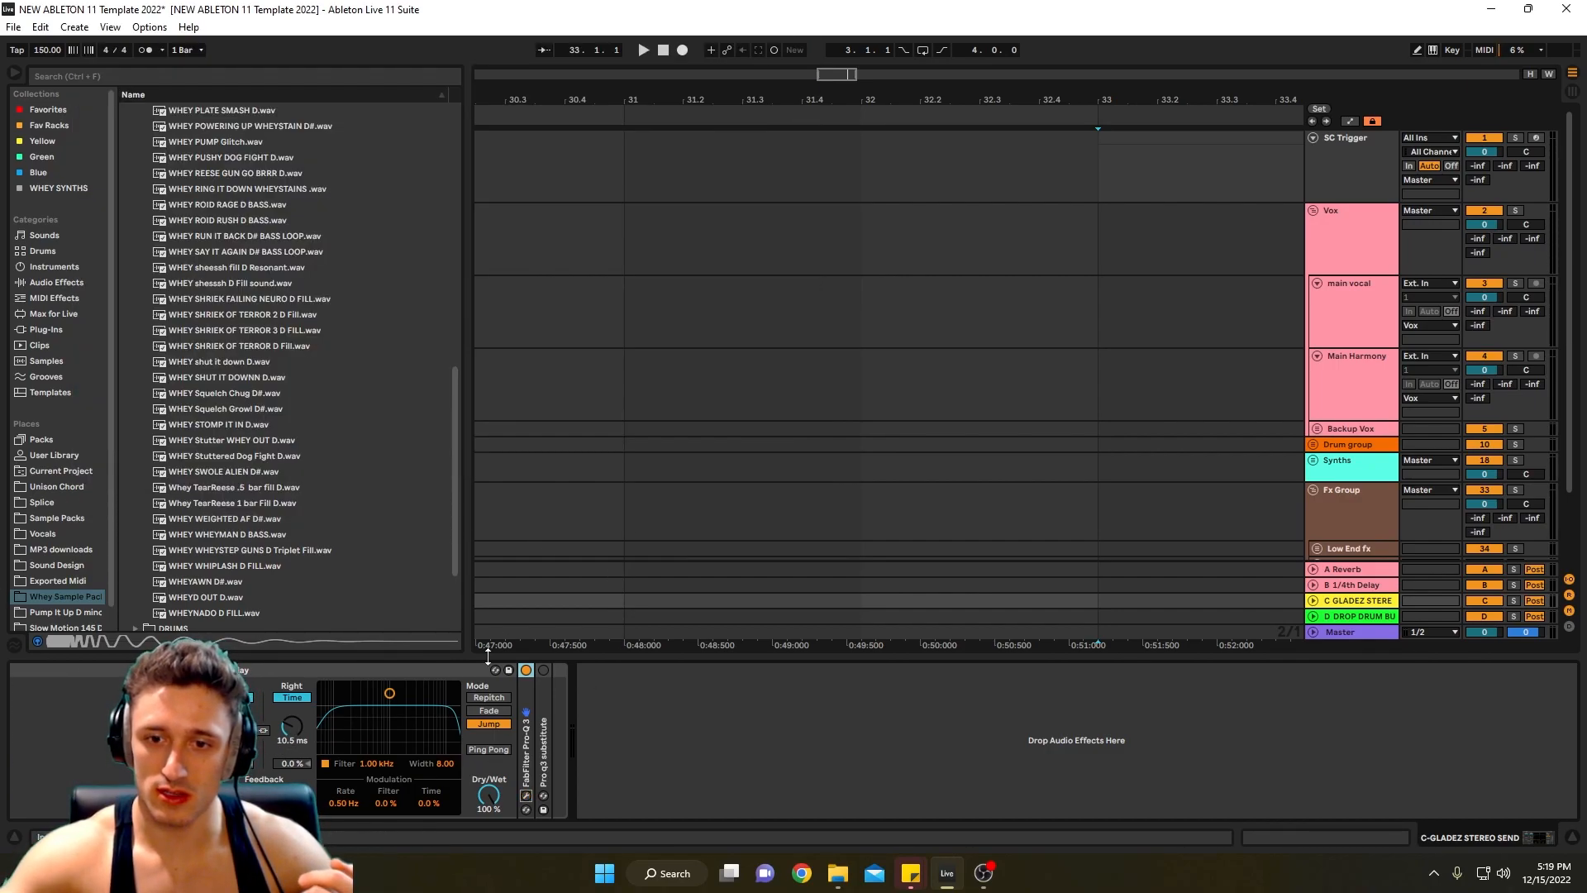
double_click(543, 755)
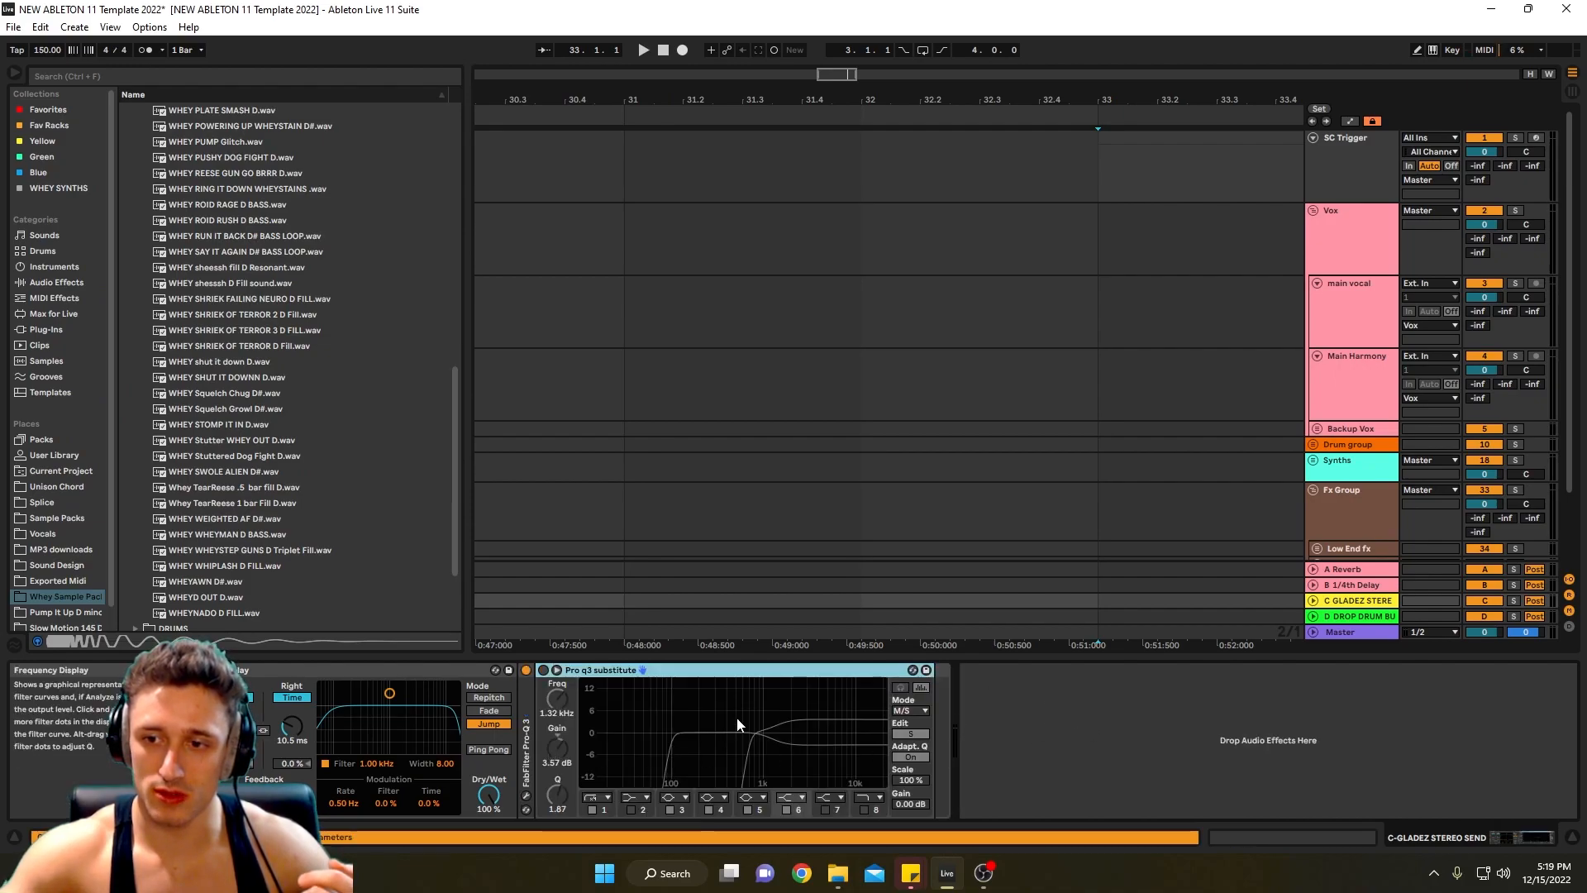
double_click(646, 674)
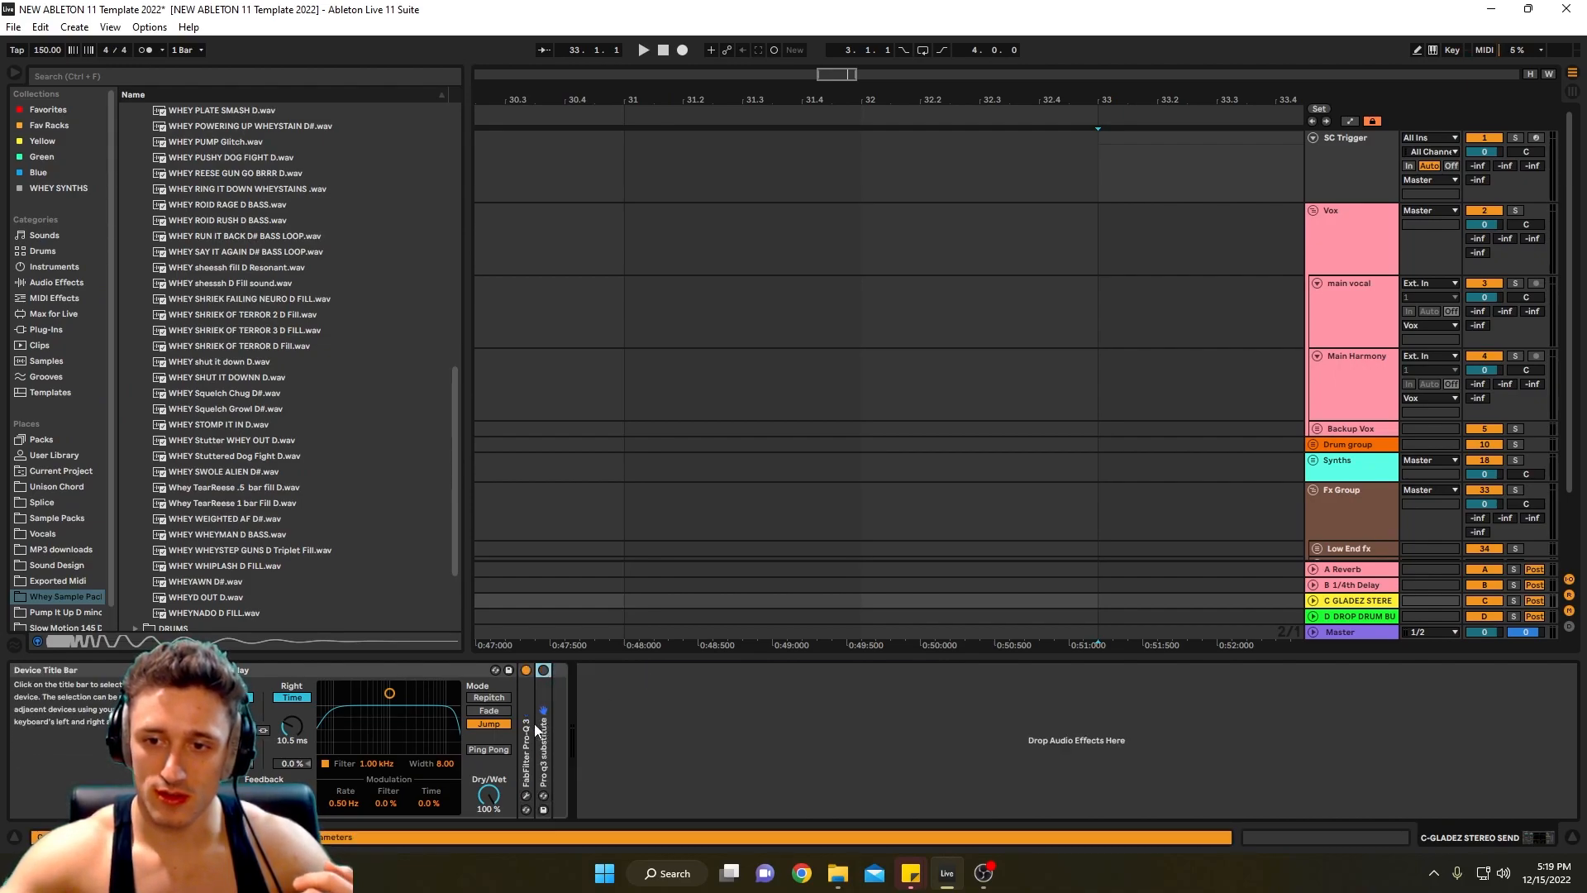
- View the devices on the D DROP DRUM BUSS return and on the Master track
left_click(1361, 618)
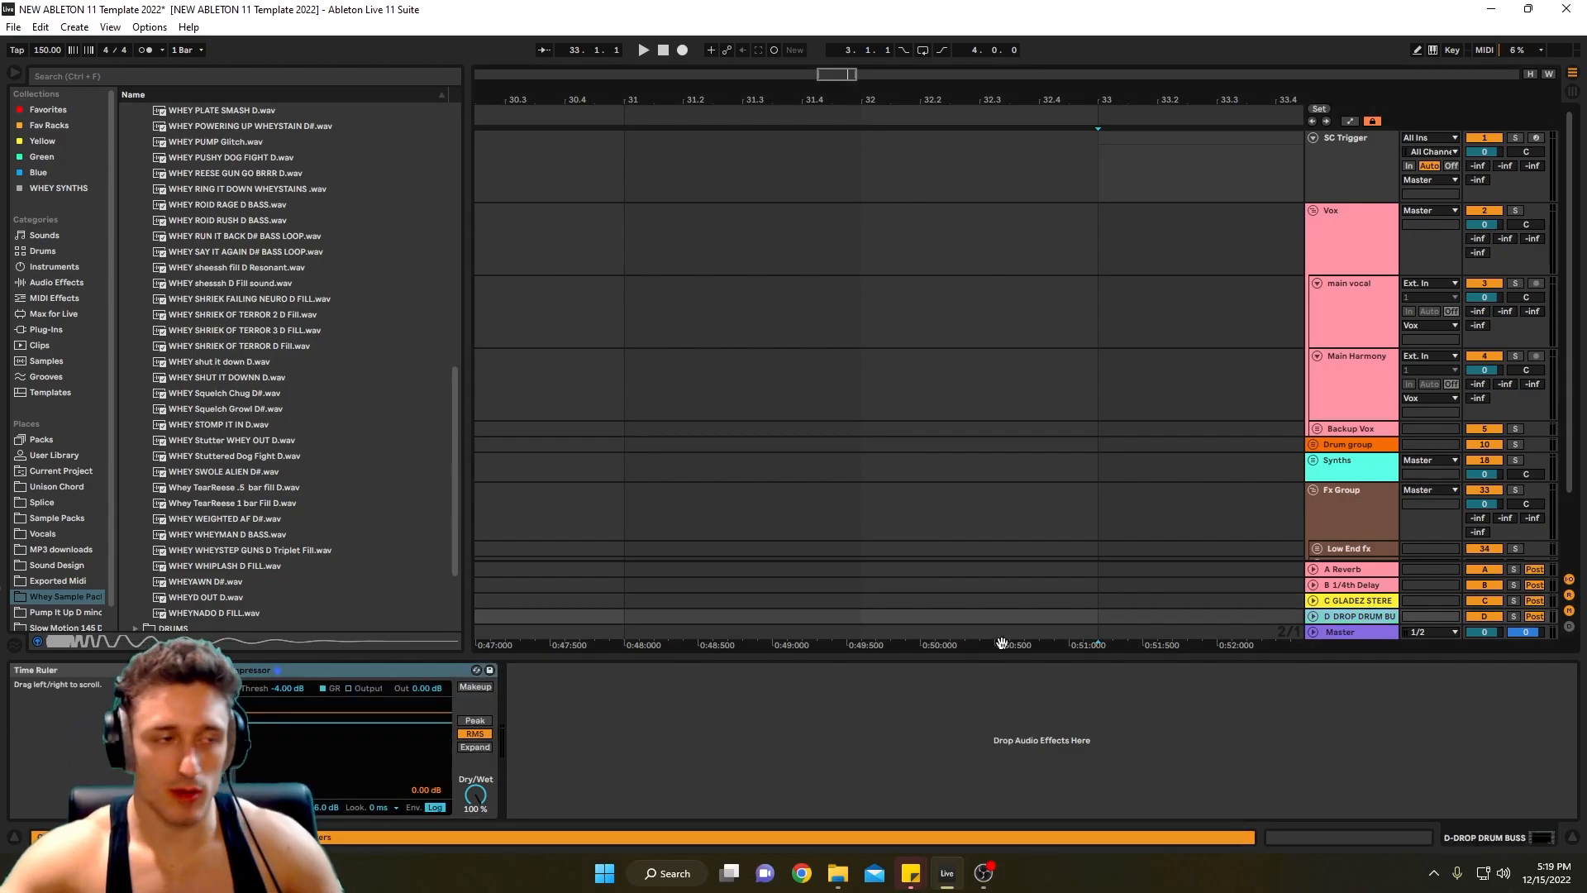
left_click(1348, 633)
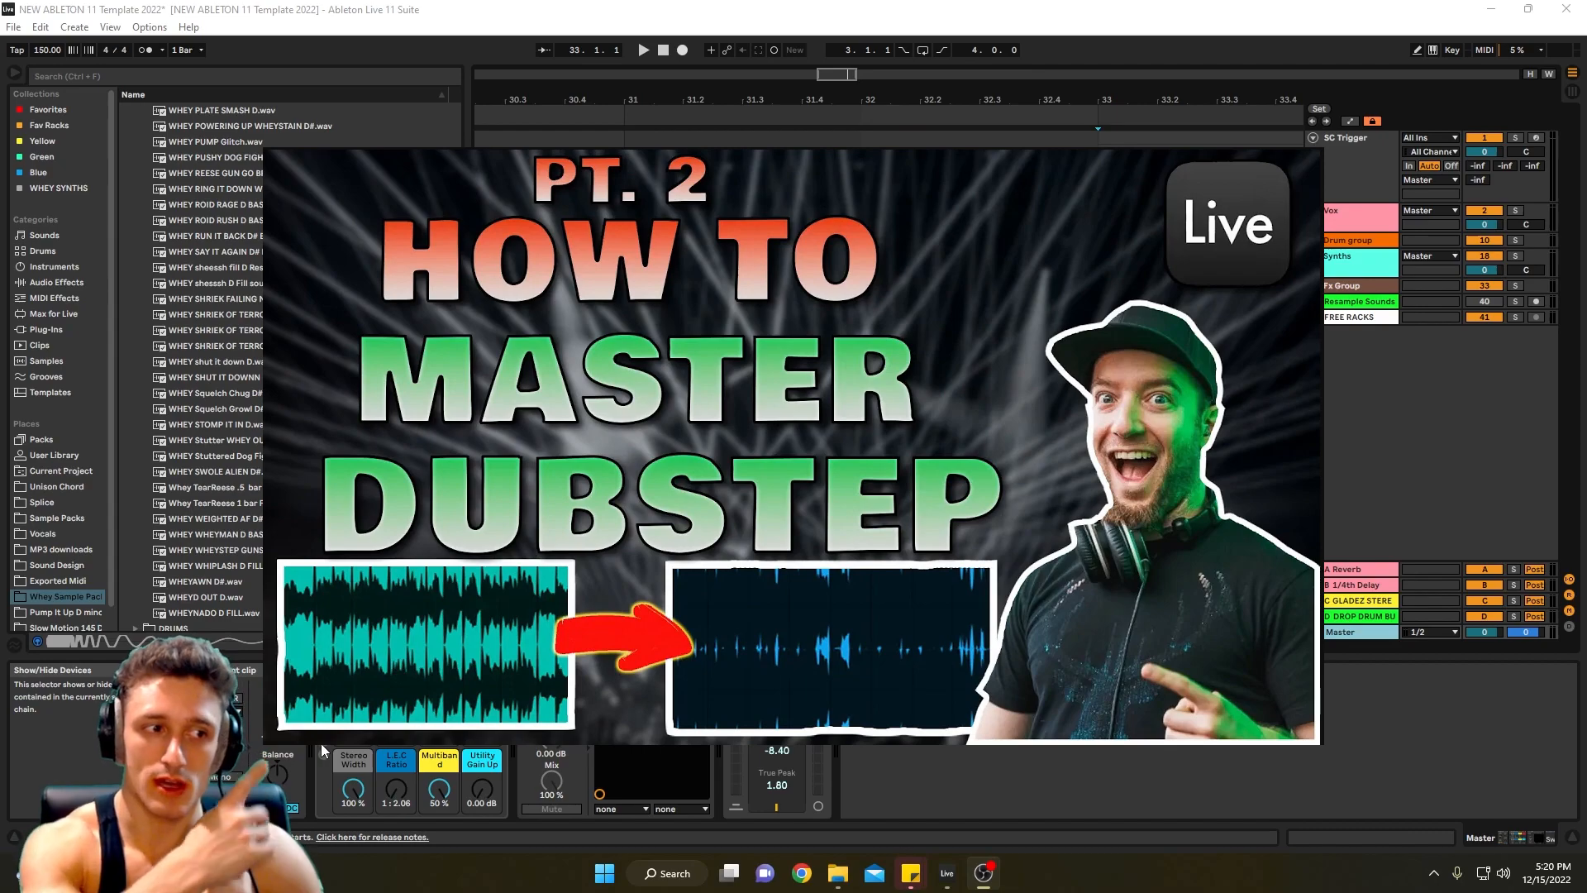
- Show the devices inside the Wheysted Mastering rack on Master and examine the Ozone 9 Imager's band widths and the CHECK MONO macro
left_click(331, 746)
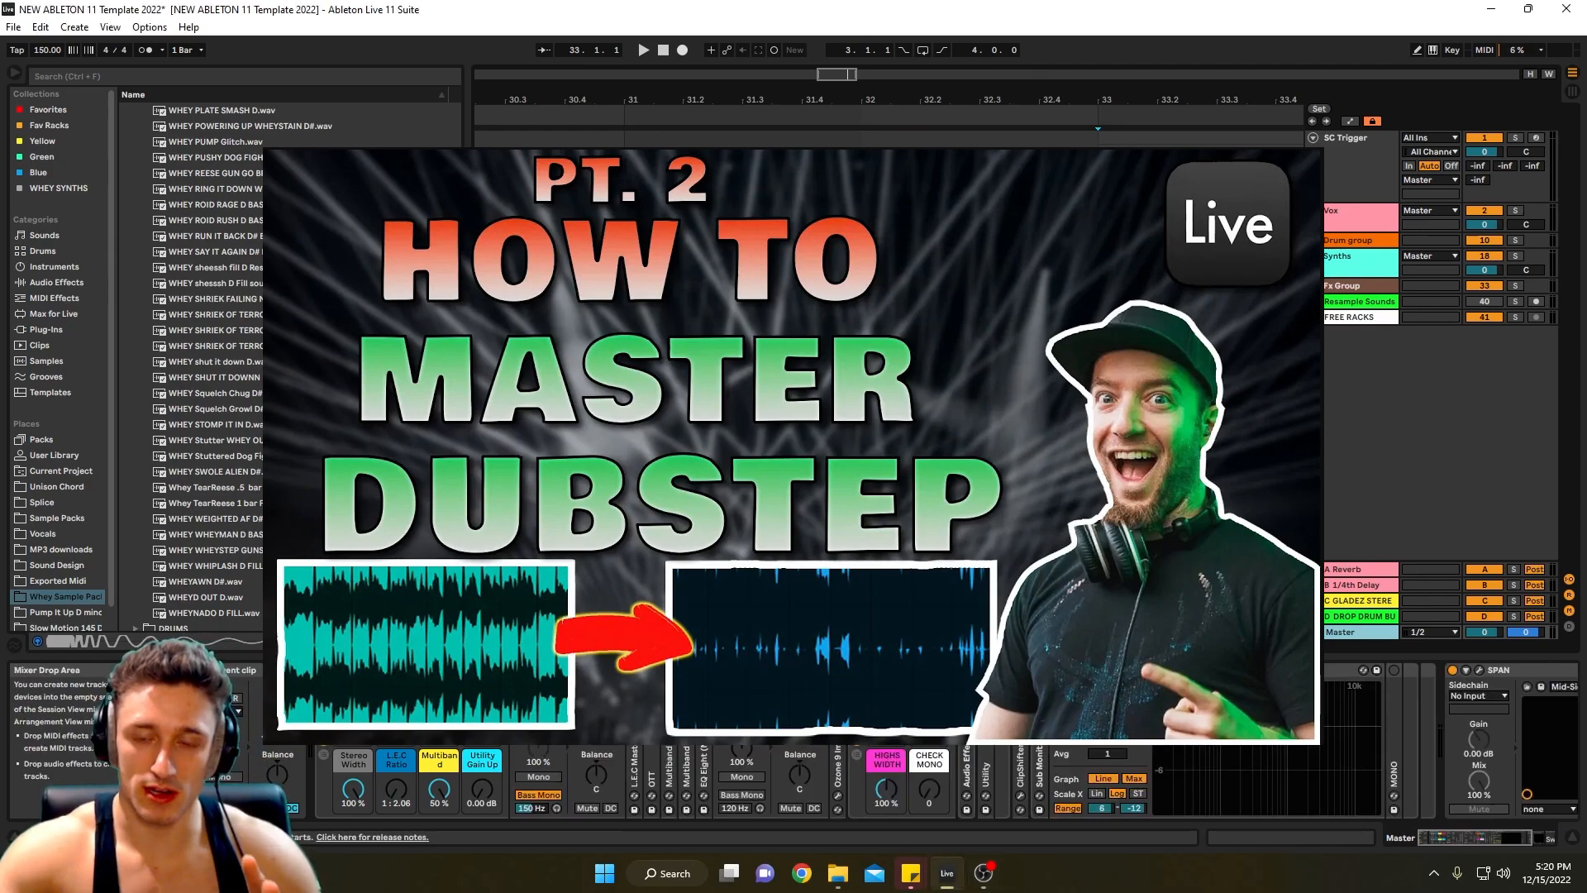
scroll(810, 777, "right", 3)
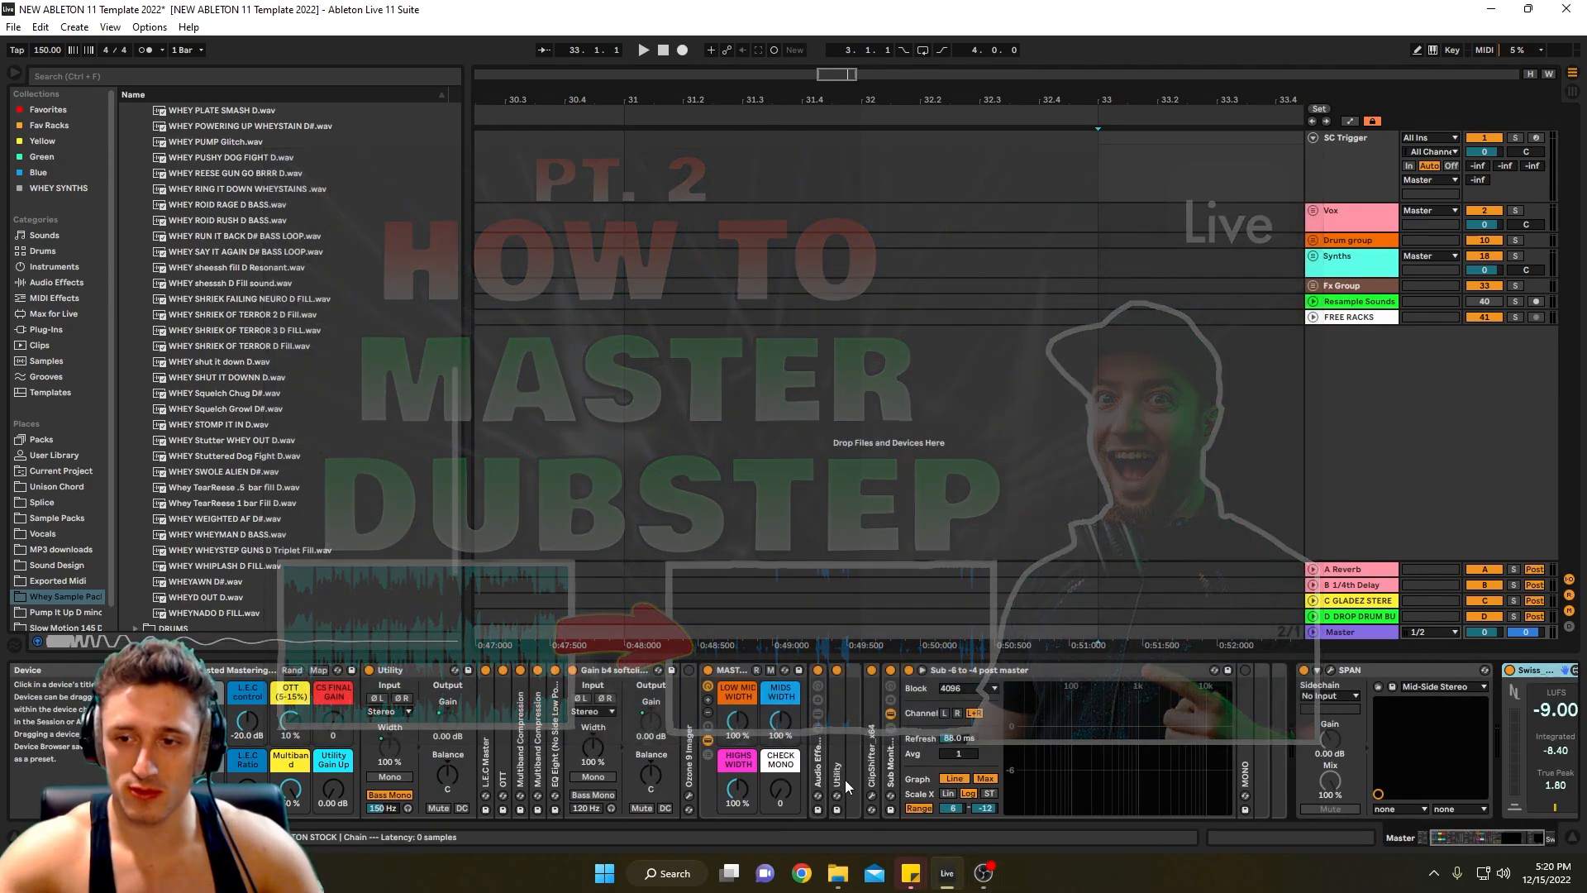
left_click(875, 726)
left_click(689, 795)
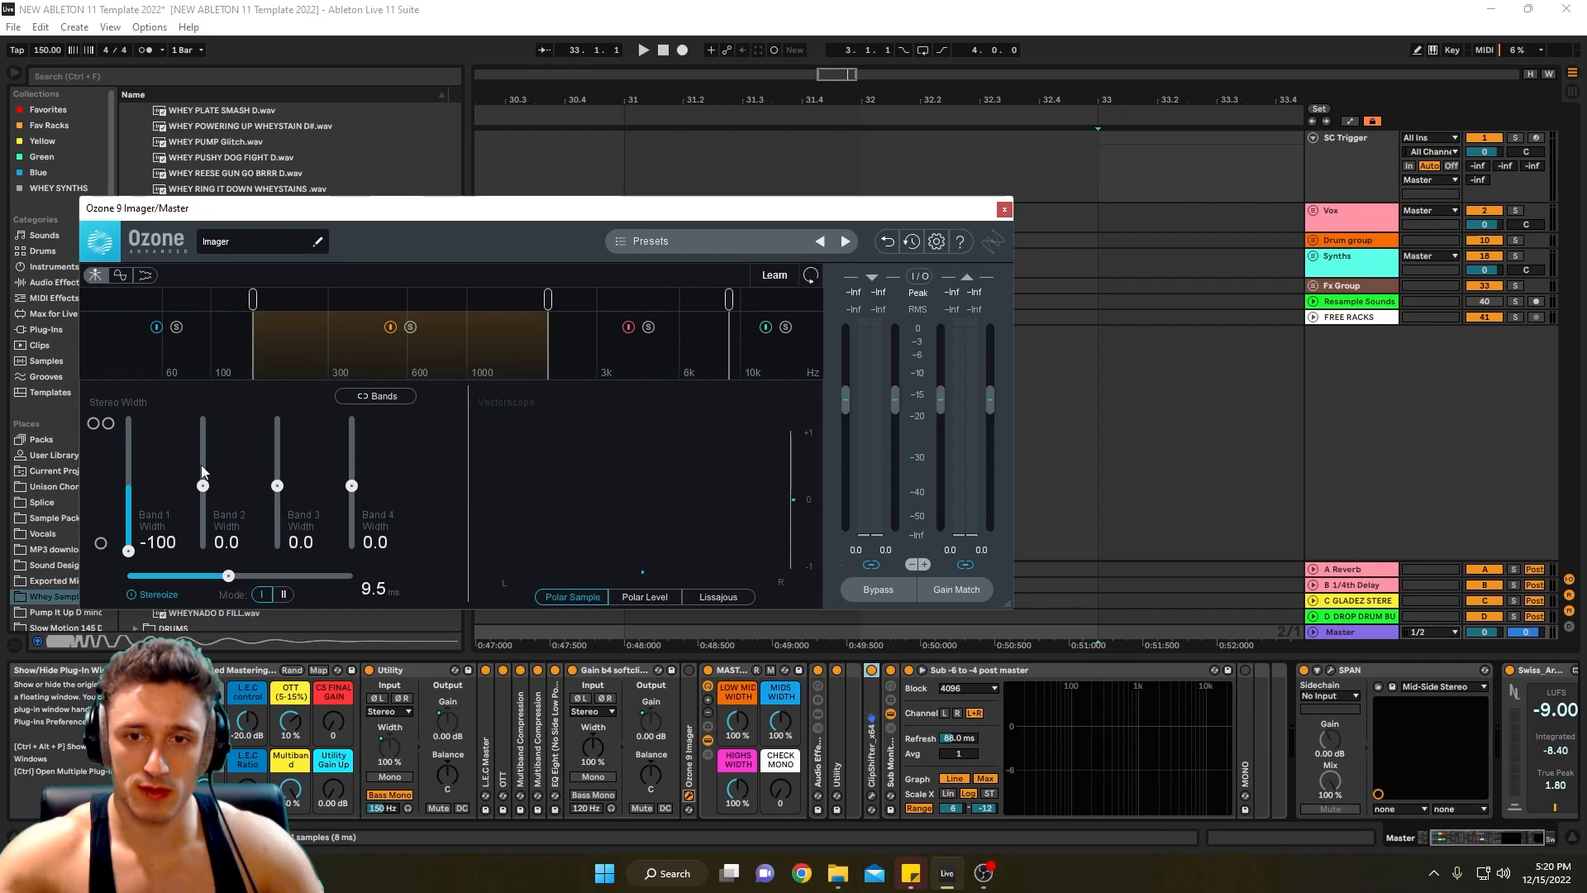
left_click(1007, 210)
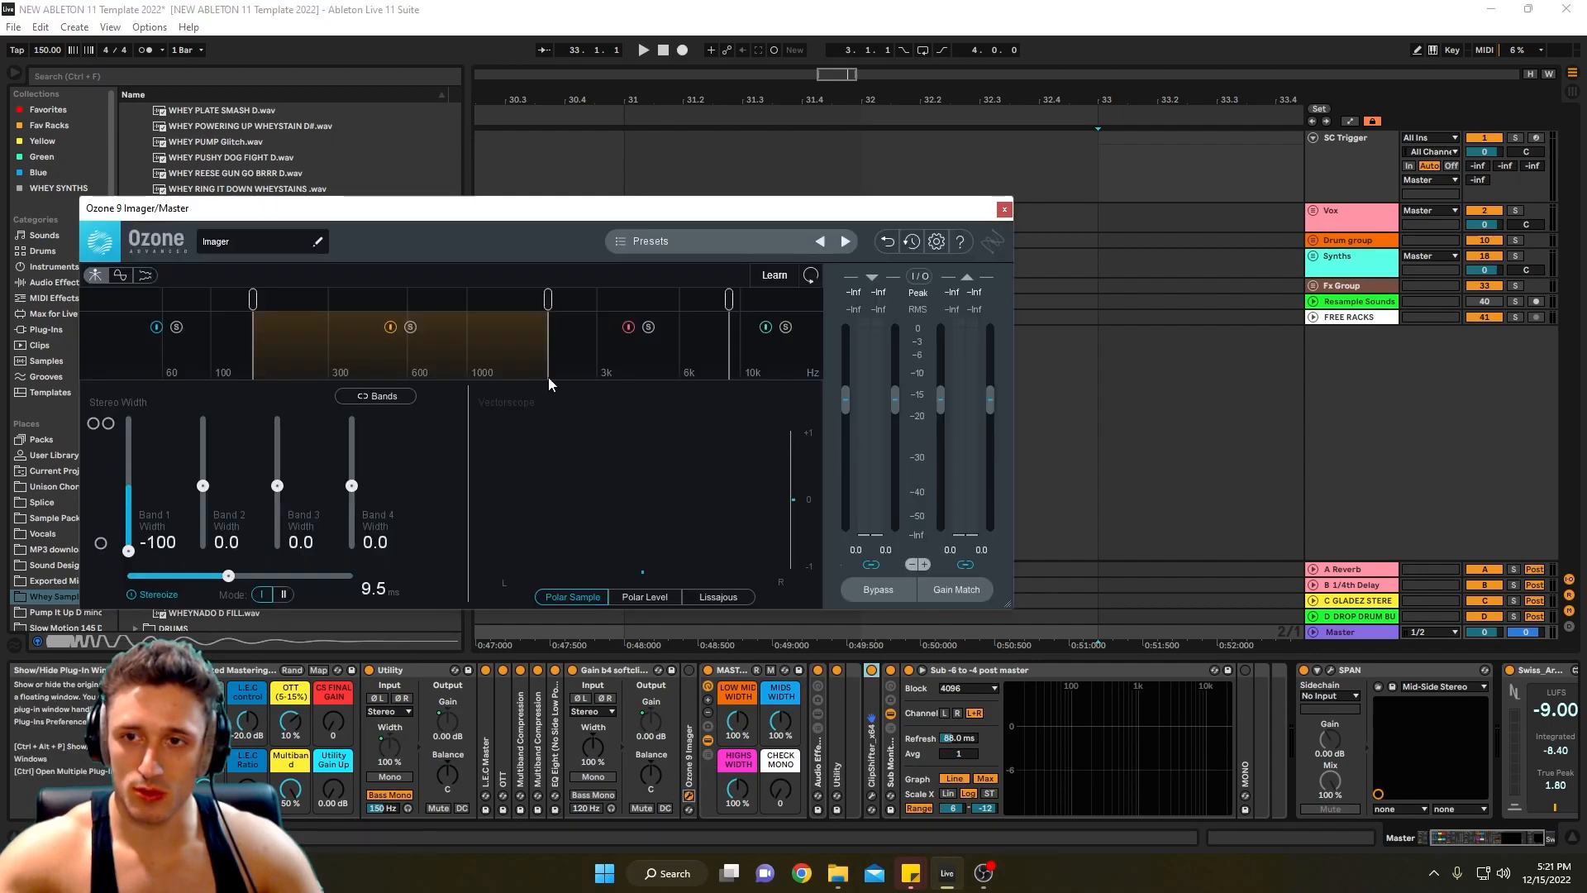
left_click_drag(554, 213, 625, 146)
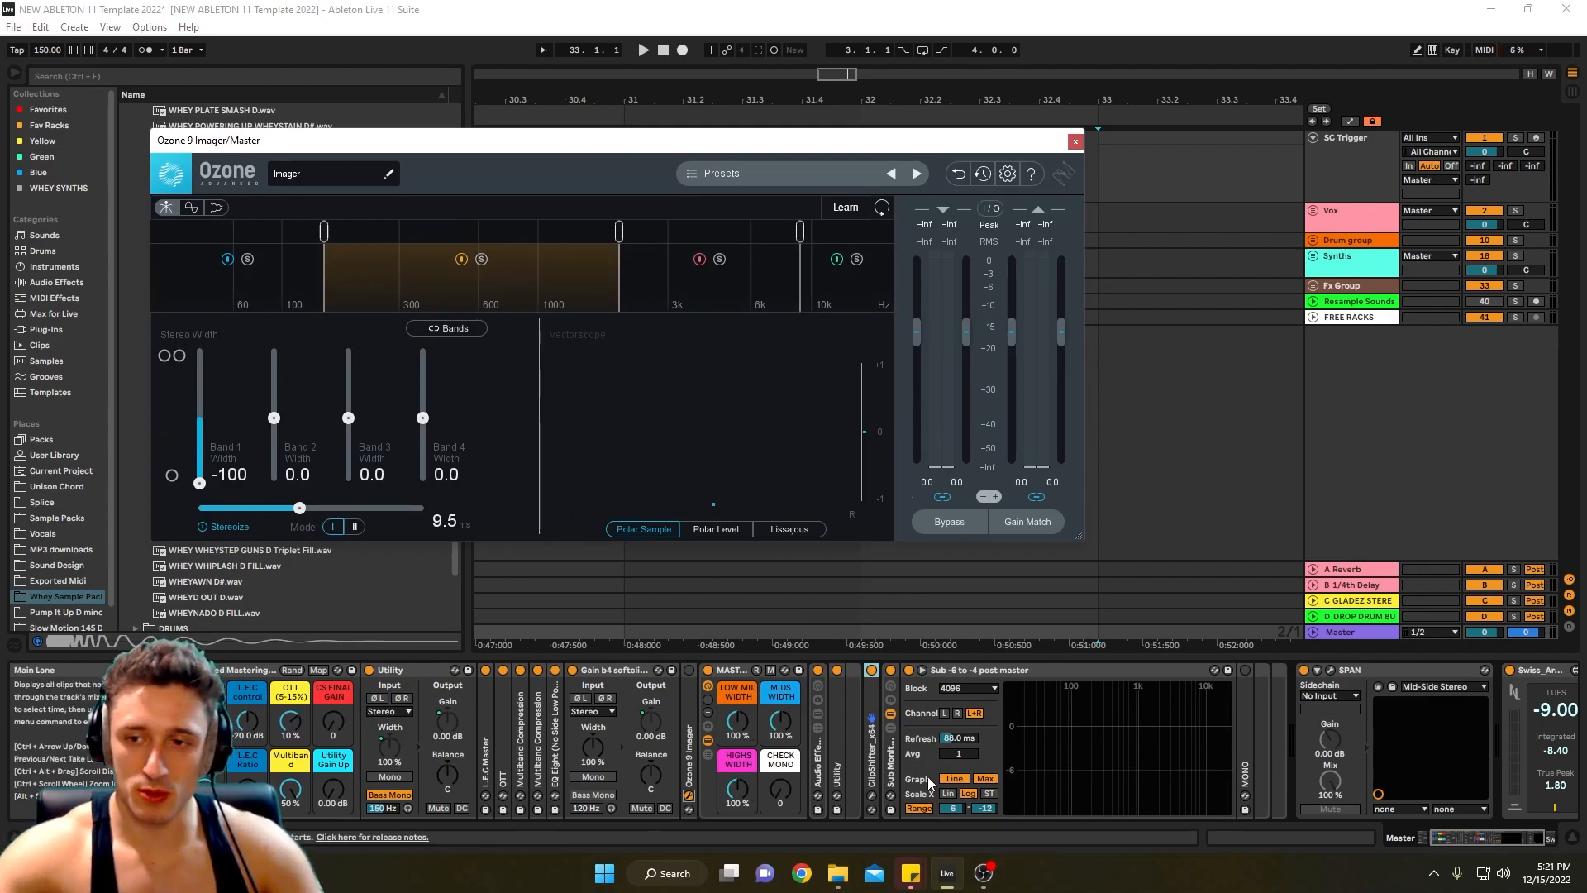
left_click_drag(779, 789, 779, 773)
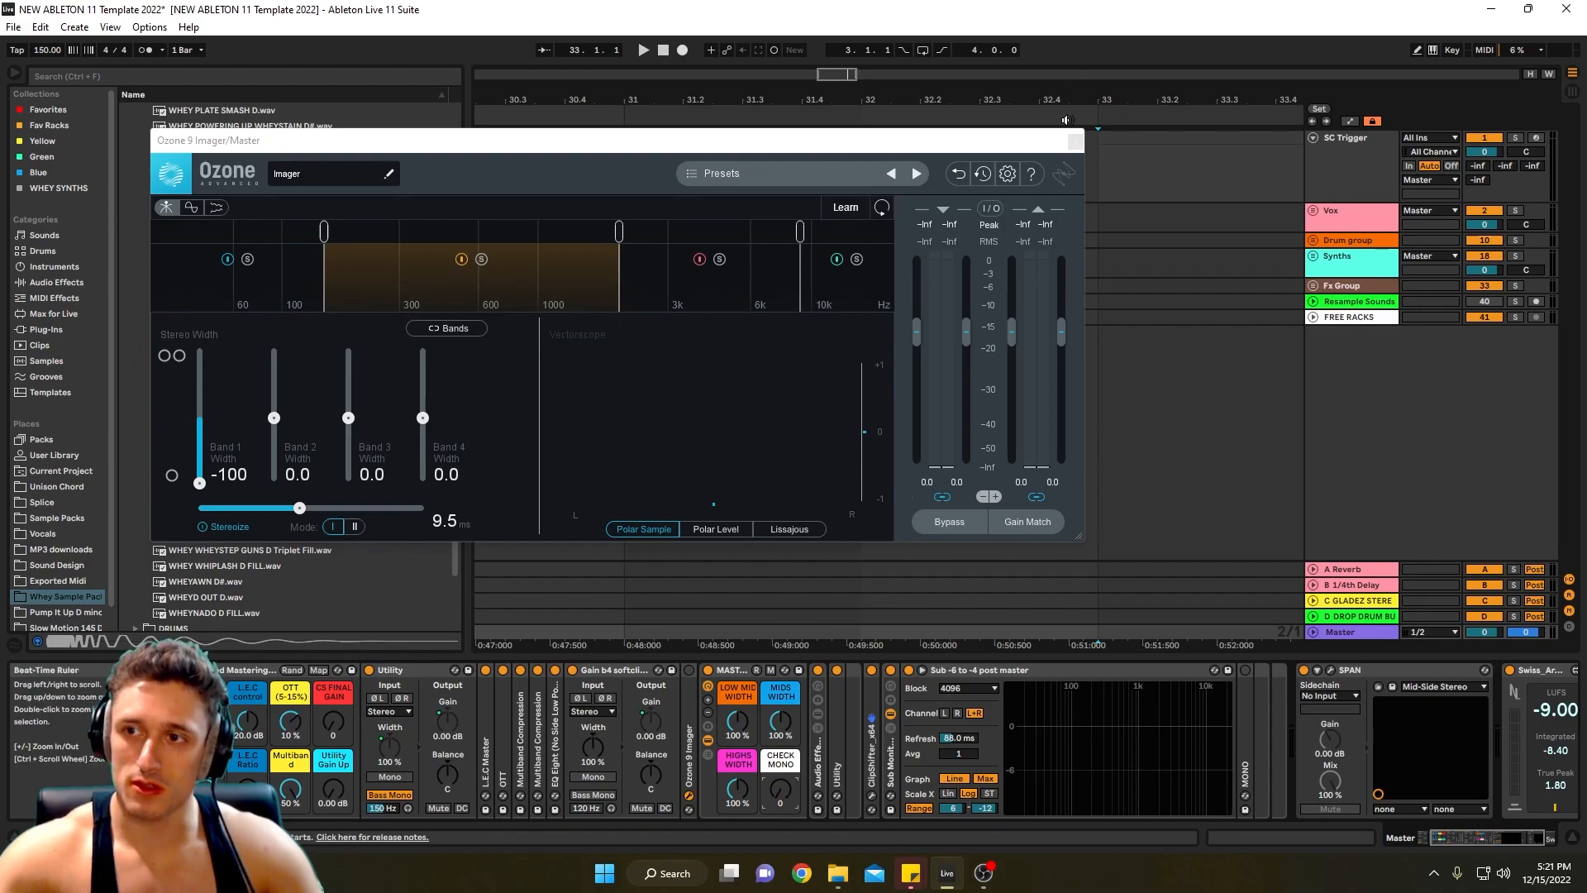
left_click(1075, 141)
- Fold the nested MASTER rack with the CHECK MONO macro and hide the Wheysted Mastering rack's inner devices
double_click(732, 670)
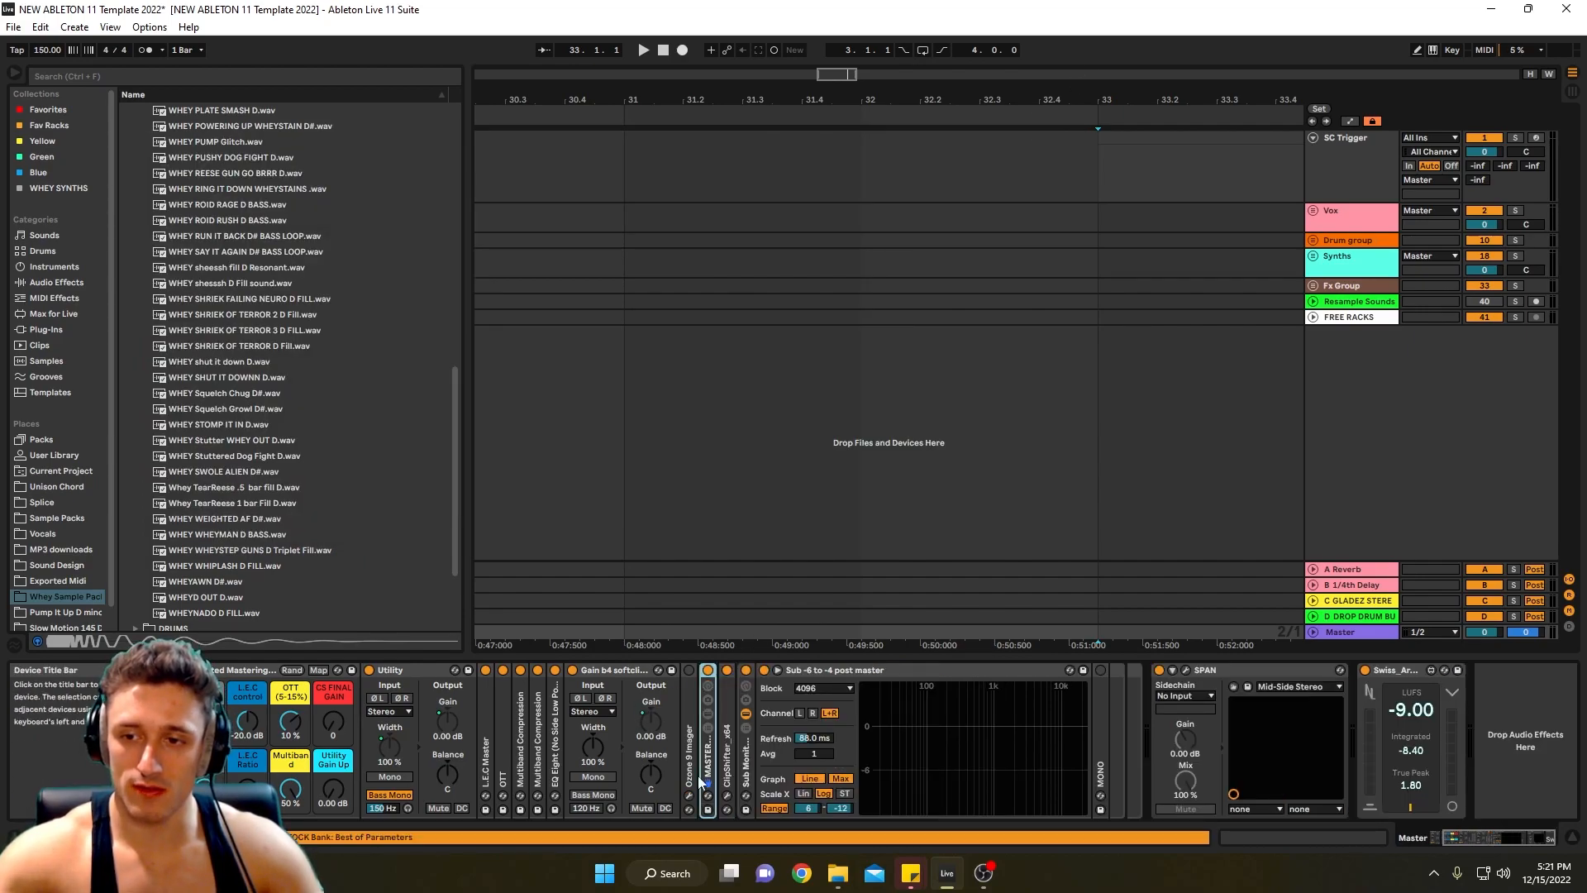
left_click(1147, 734)
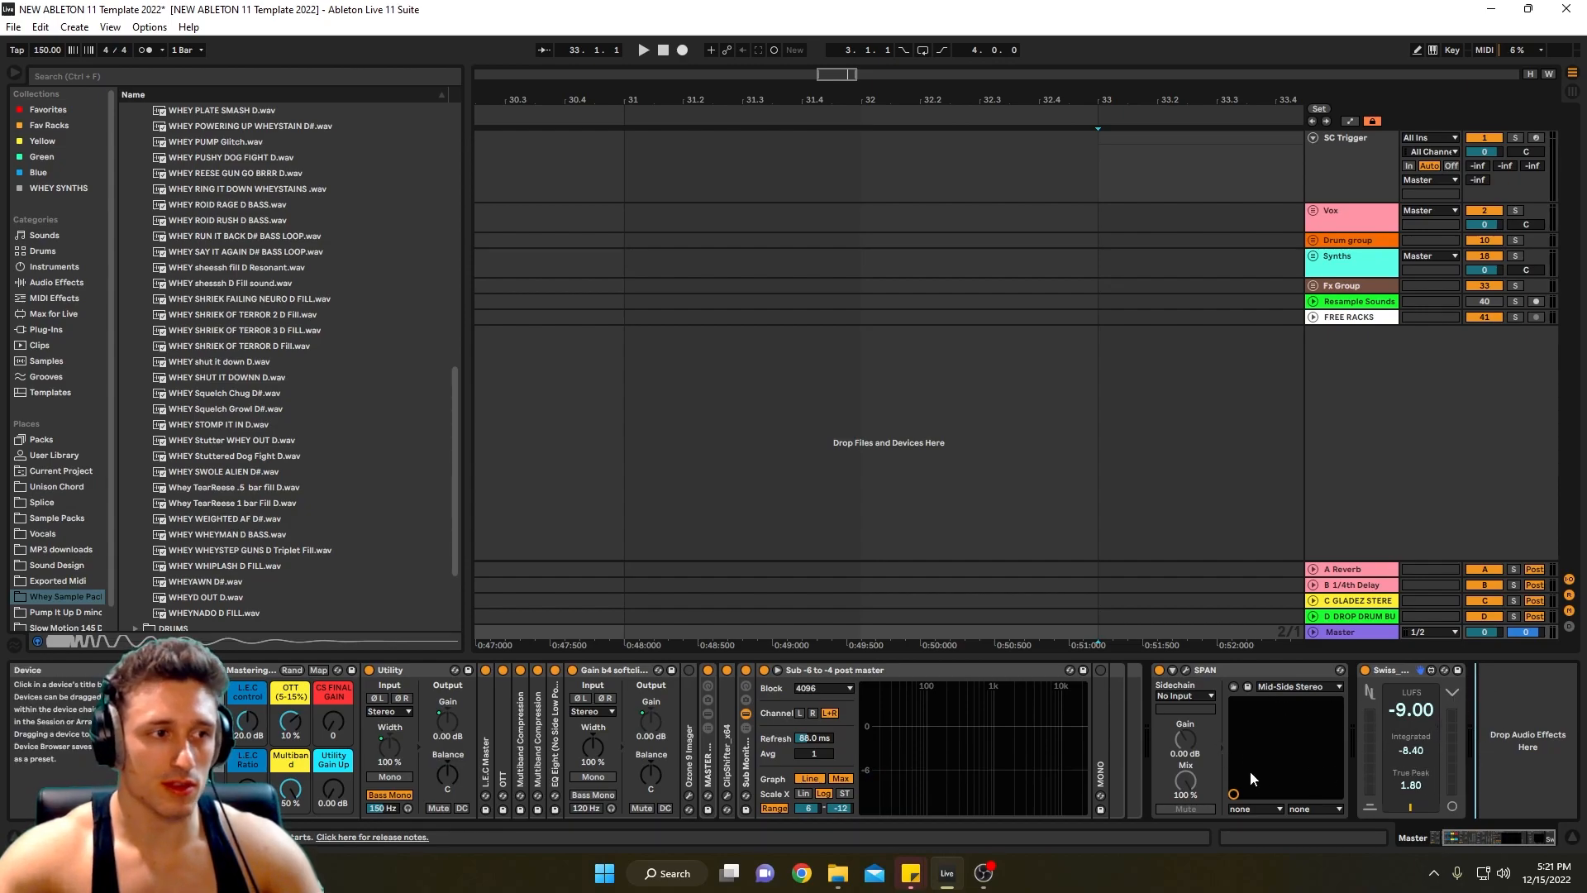
scroll(439, 802, "left", 3)
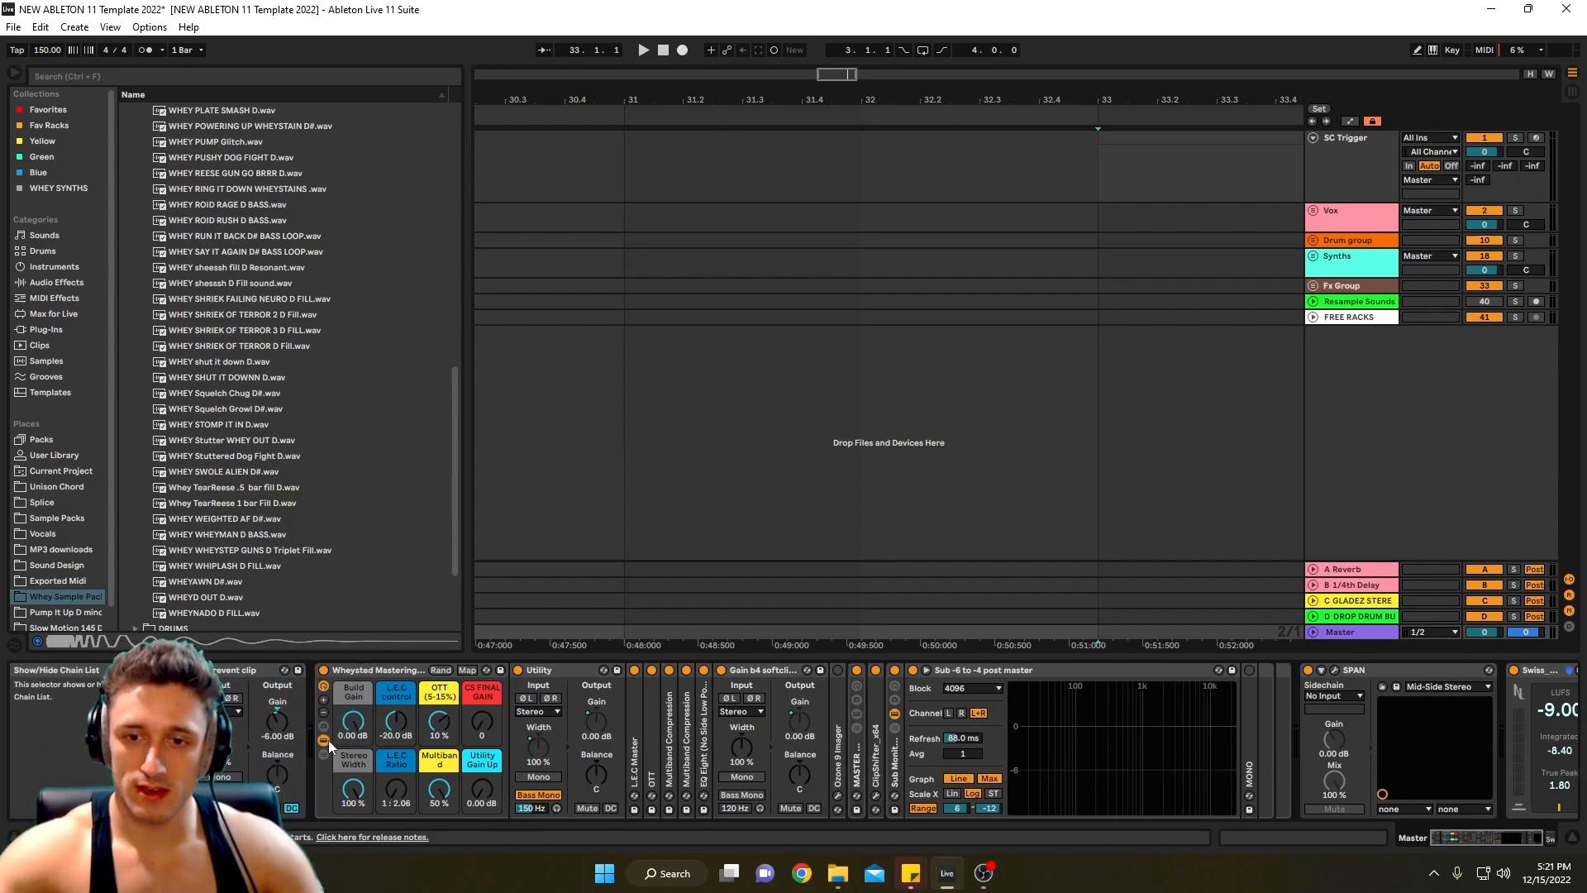
left_click(327, 740)
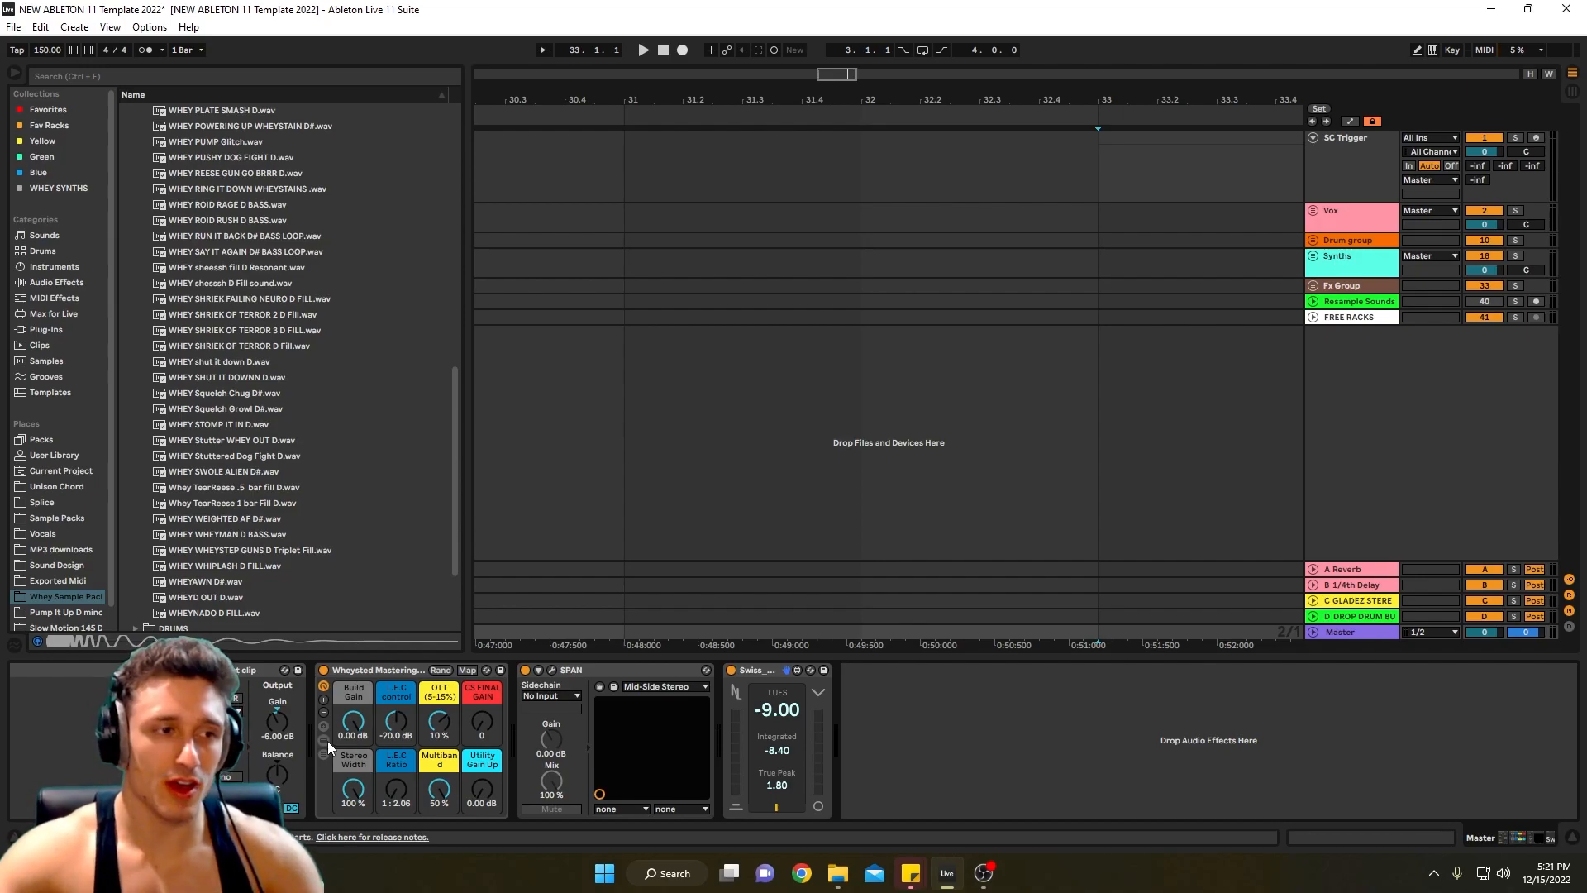